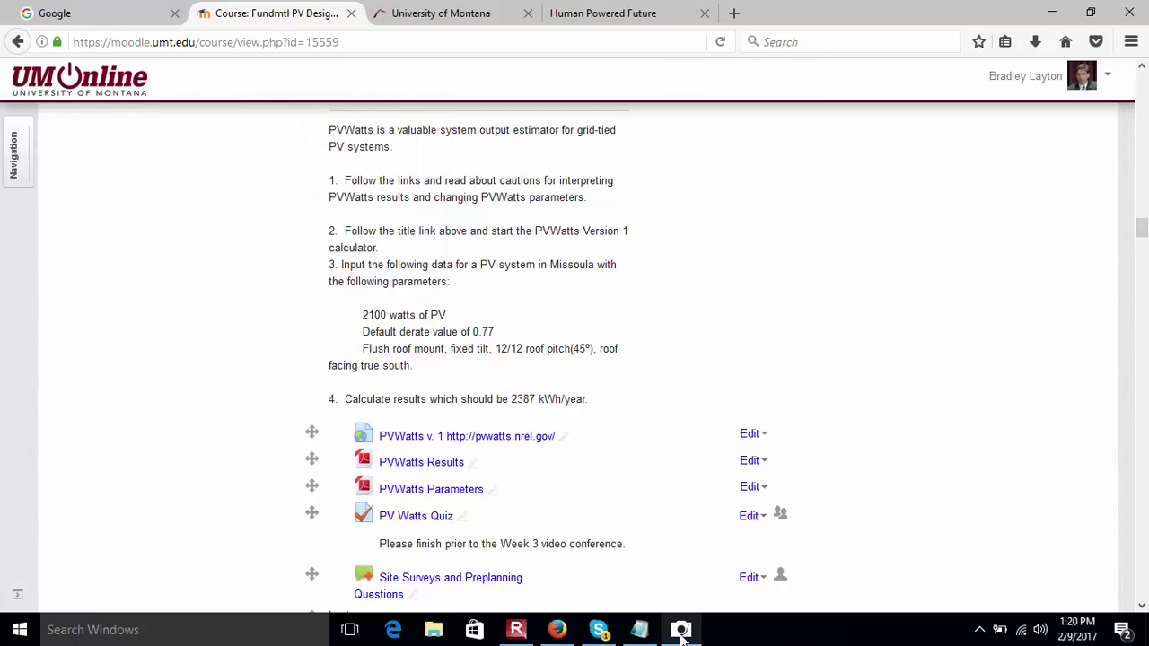
Launch the Windows Camera app from the taskbar and dismiss its error message.
{"action": "key", "text": "alt+Tab"}
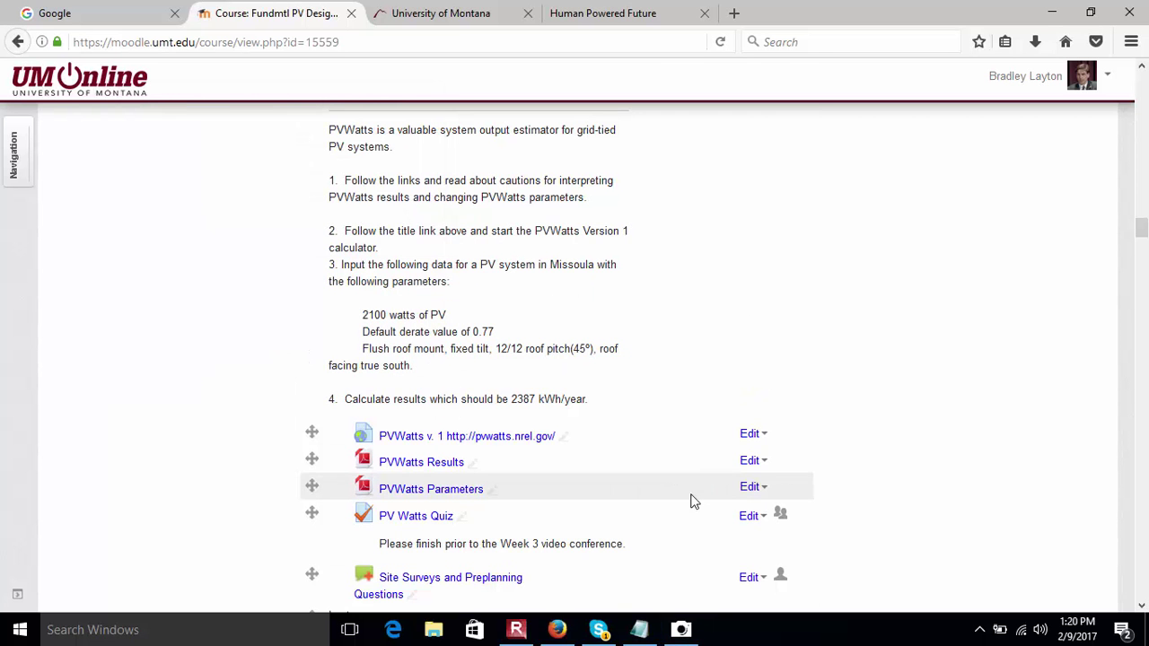
{"action": "key", "text": "alt+Tab"}
{"action": "key", "text": "Tab"}
{"action": "key", "text": "Escape"}
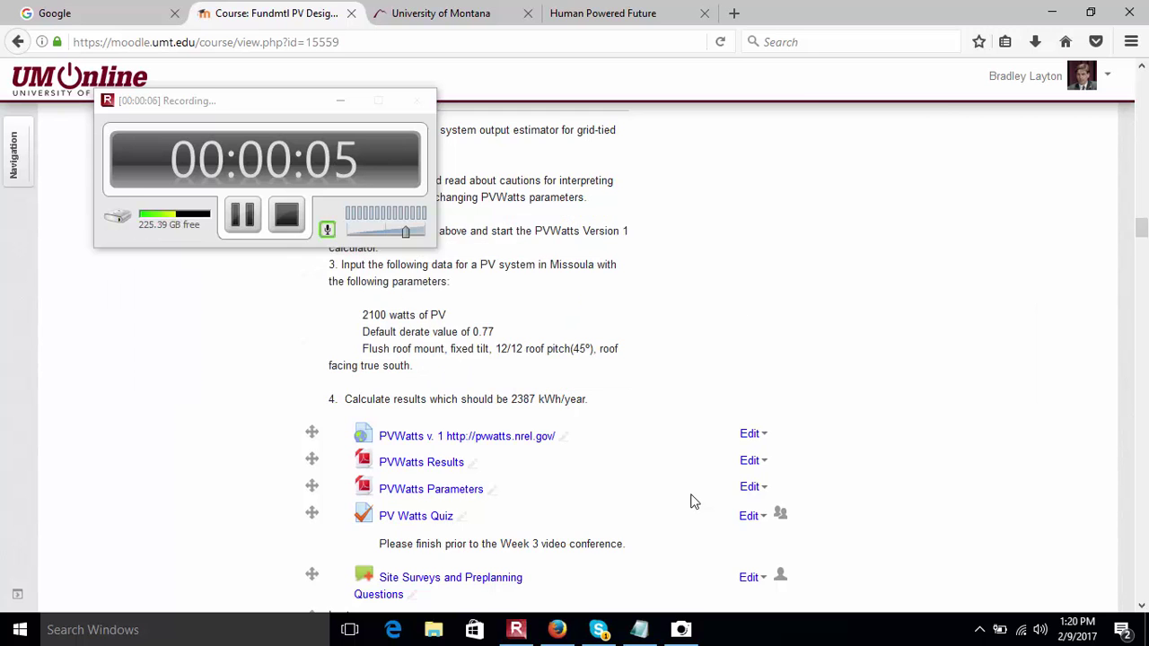
{"action": "right_click", "coordinate": [681, 631]}
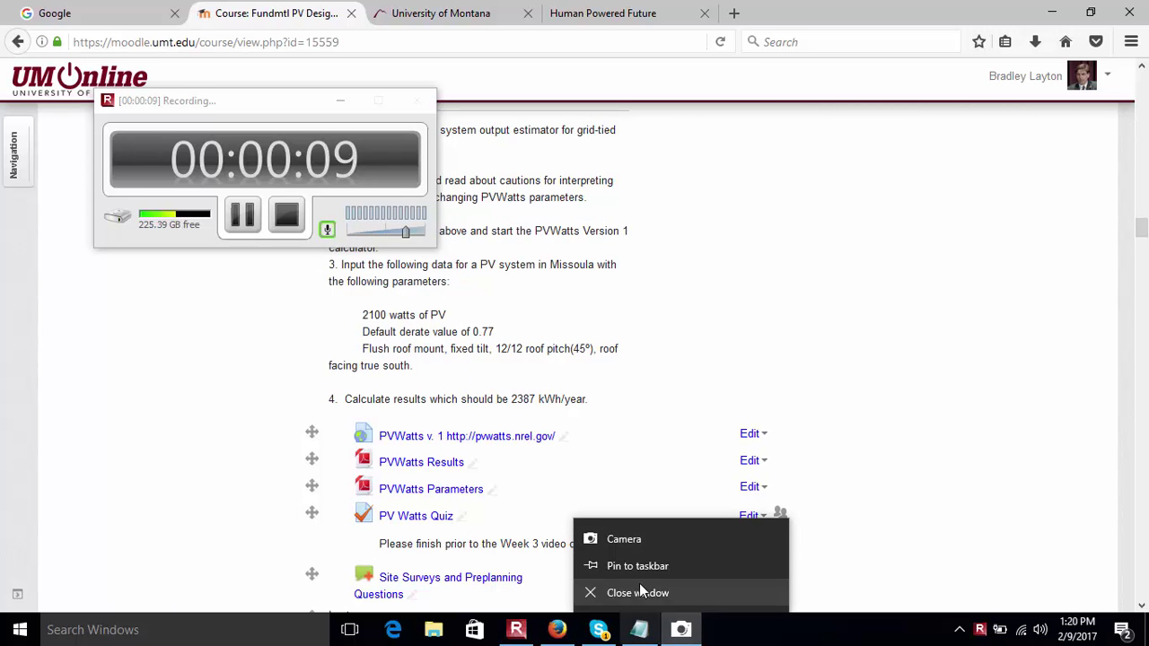
{"action": "left_click", "coordinate": [625, 538]}
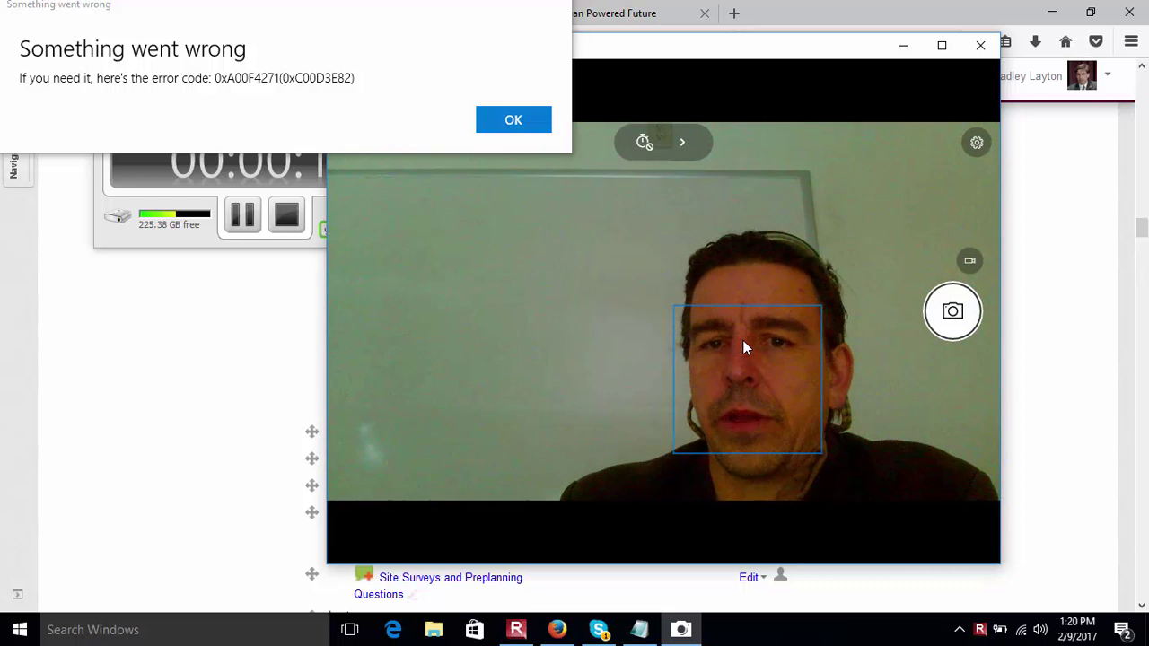
{"action": "left_click", "coordinate": [512, 122]}
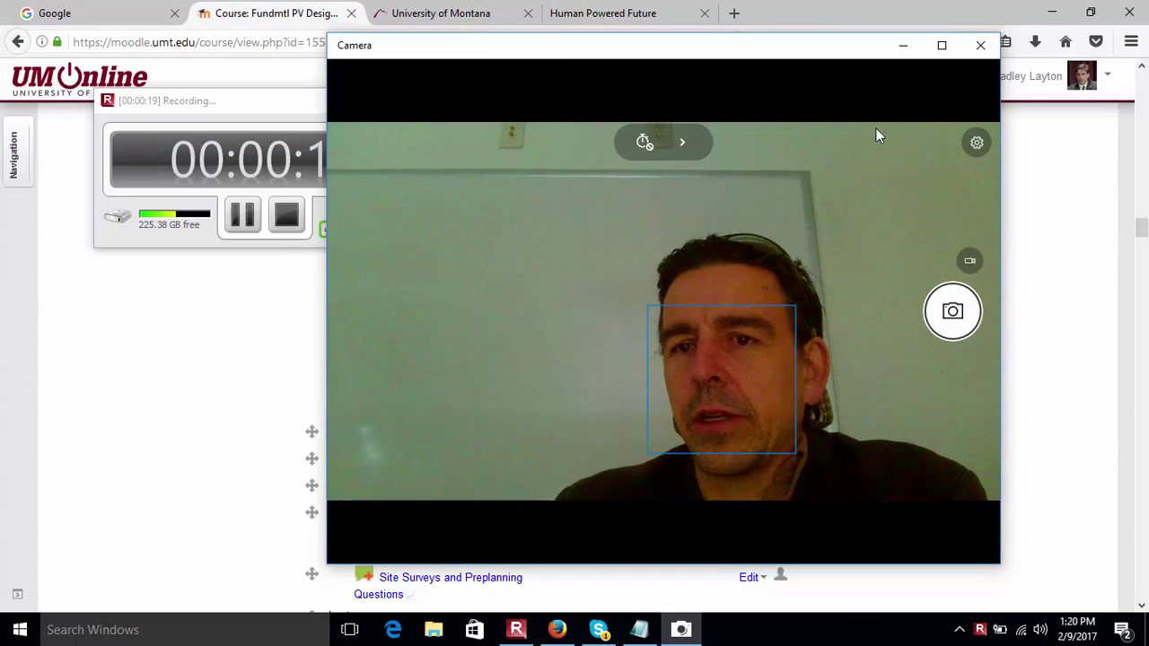
In Camera settings, leave the framing grid turned off.
{"action": "left_click", "coordinate": [988, 141]}
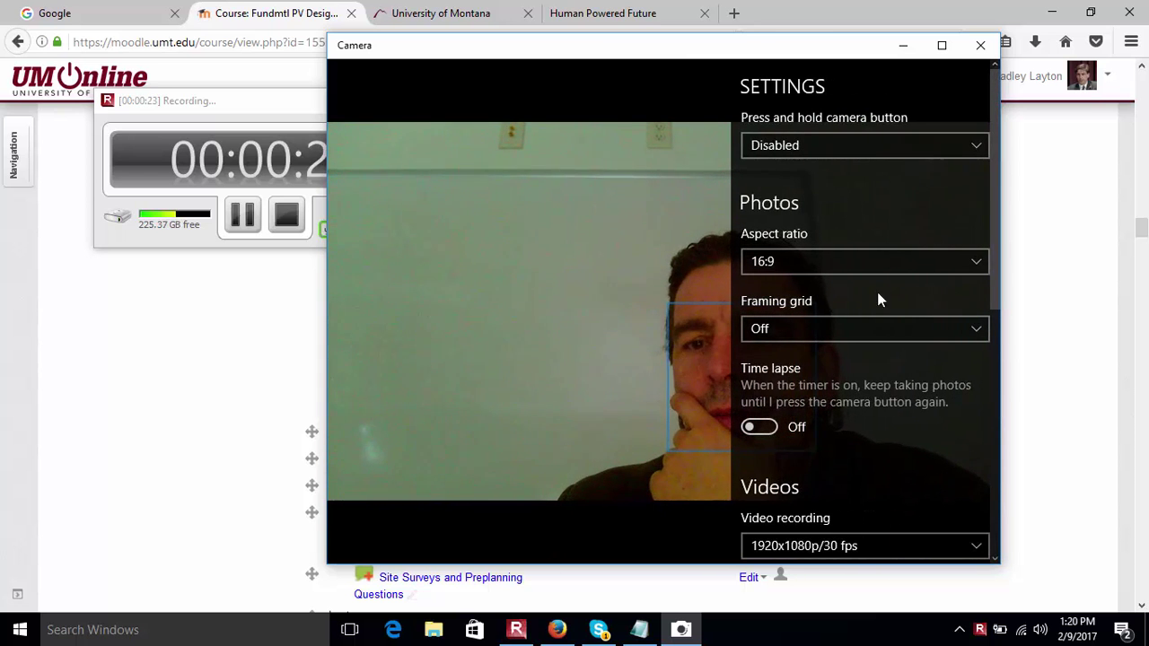
{"action": "left_click", "coordinate": [934, 329]}
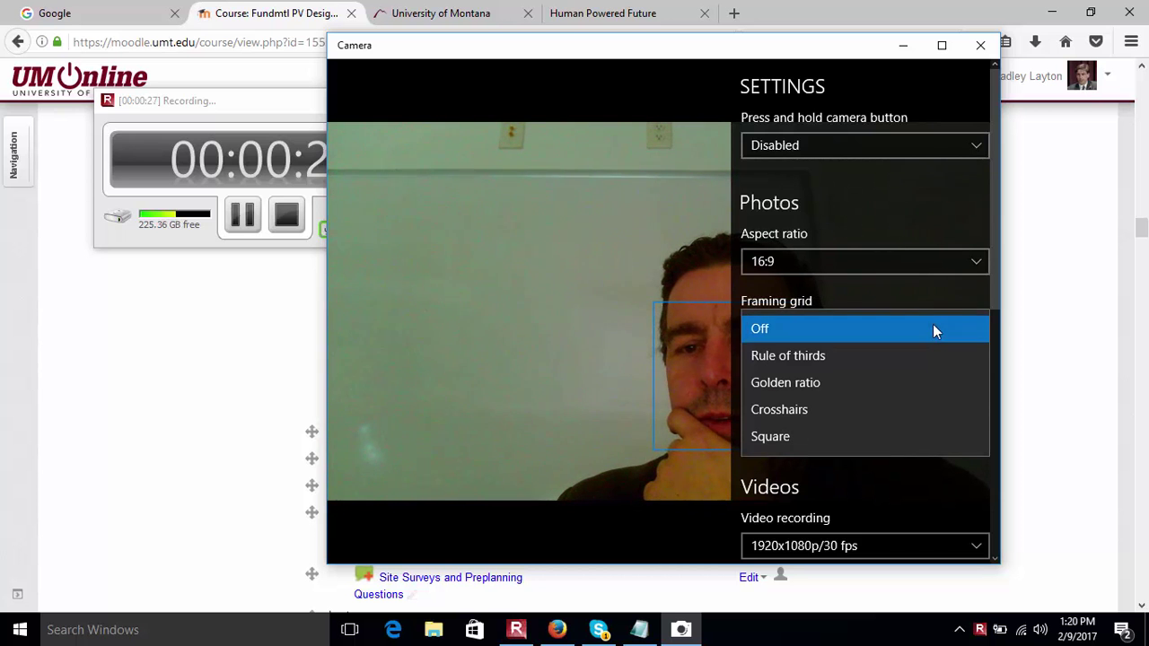
{"action": "left_click", "coordinate": [933, 329]}
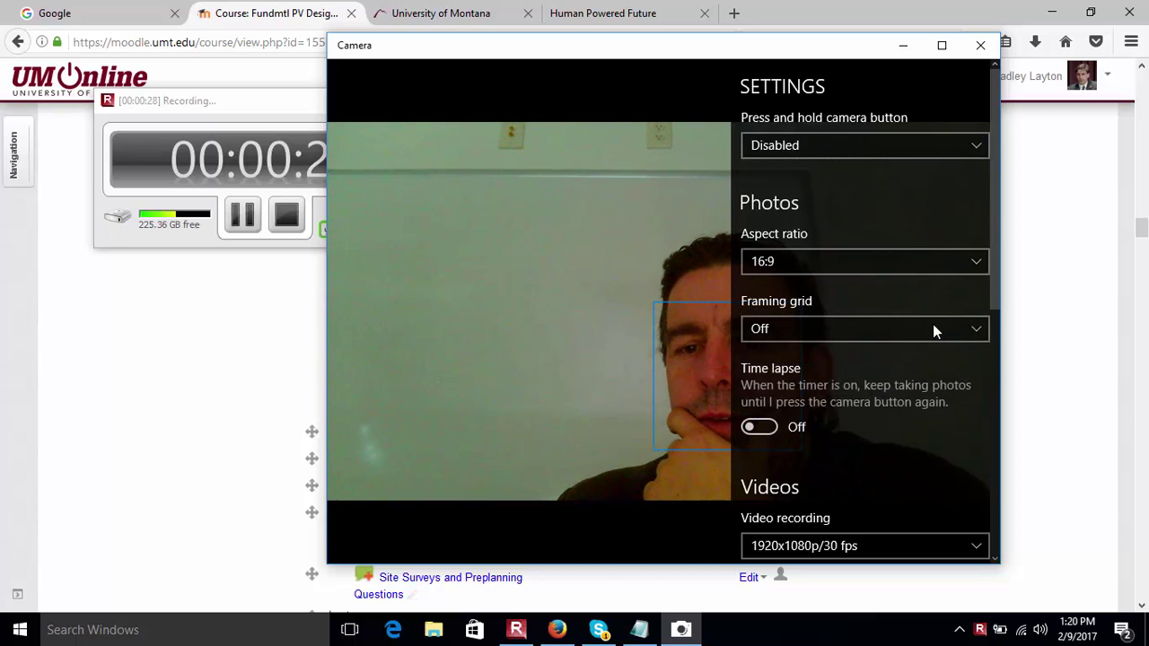
Pause the screen recording from the recorder window.
{"action": "left_click", "coordinate": [518, 630]}
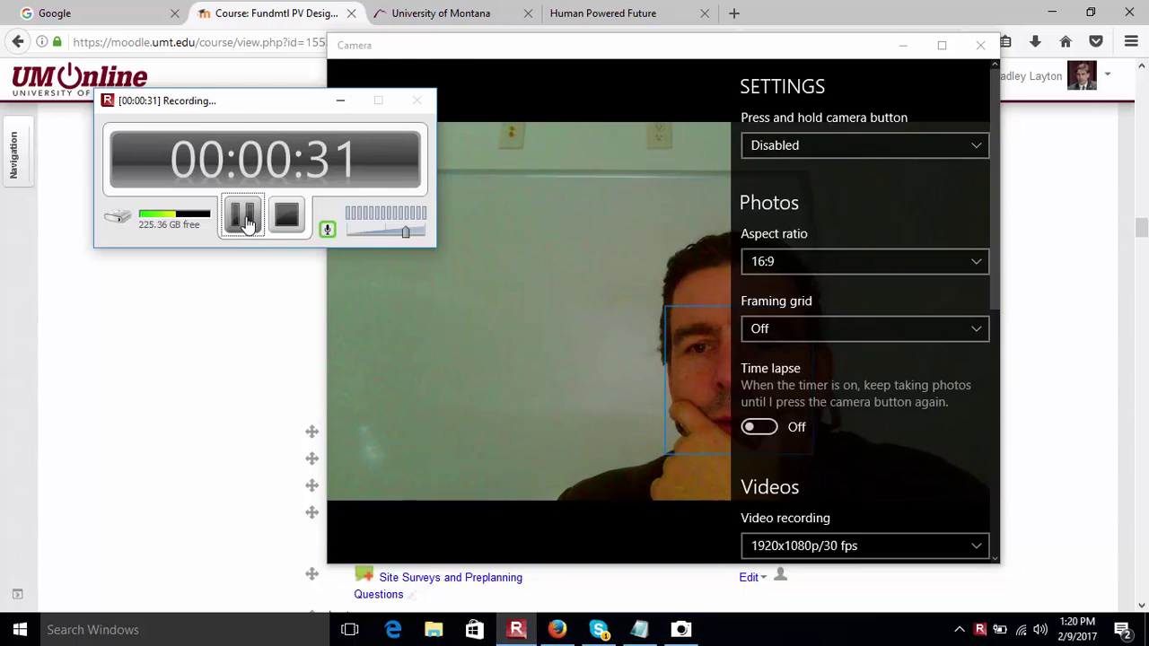
{"action": "left_click", "coordinate": [247, 220]}
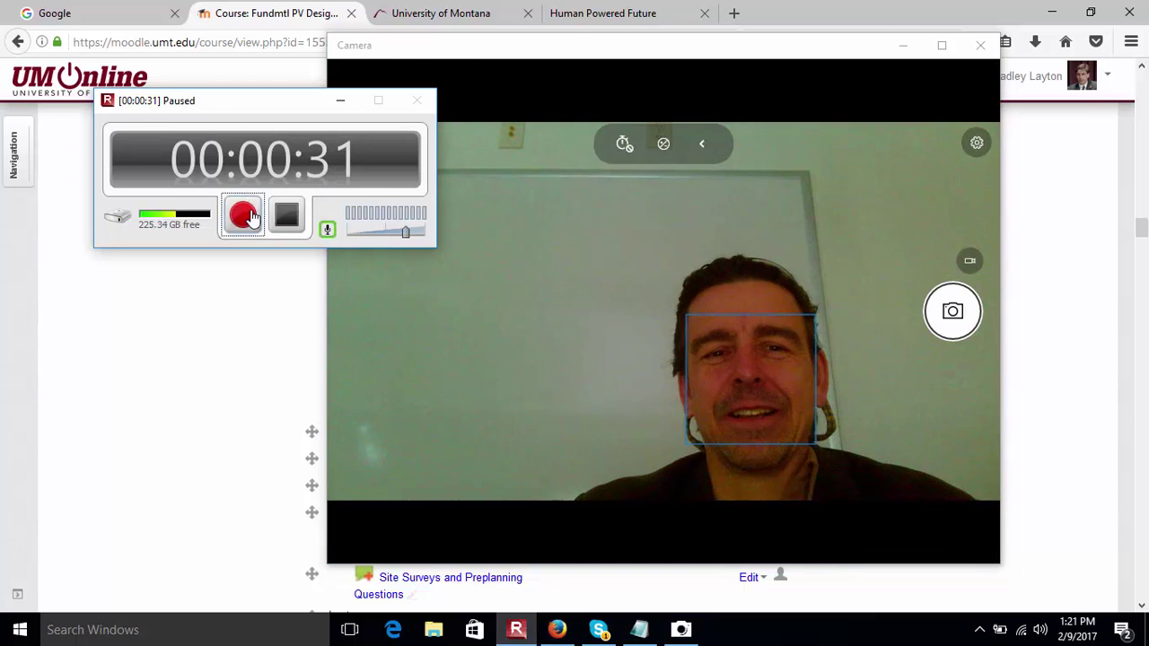
{"action": "left_click", "coordinate": [245, 217]}
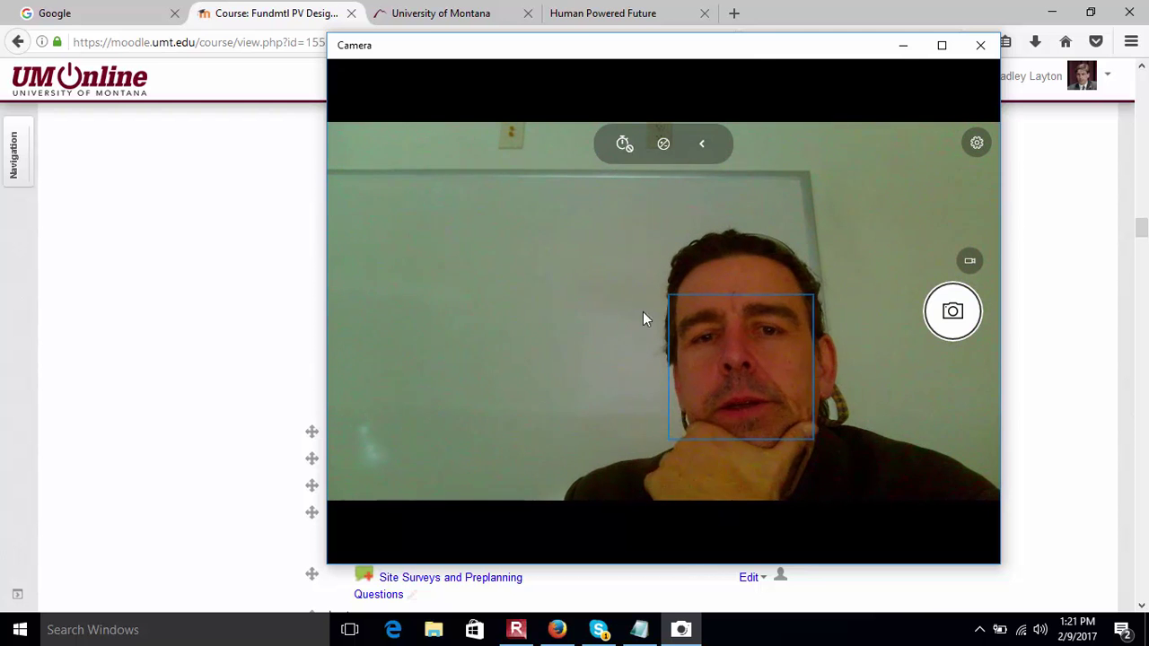
Return to the Moodle course page and scroll down it.
{"action": "left_click", "coordinate": [293, 19]}
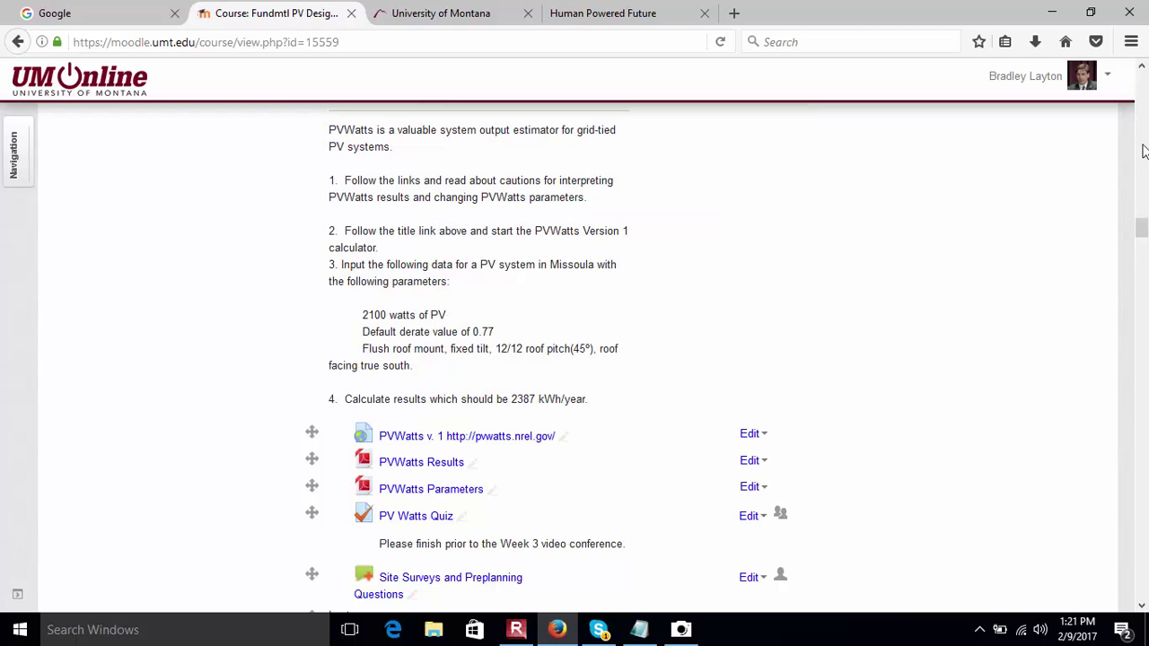
{"action": "left_click", "coordinate": [1142, 67]}
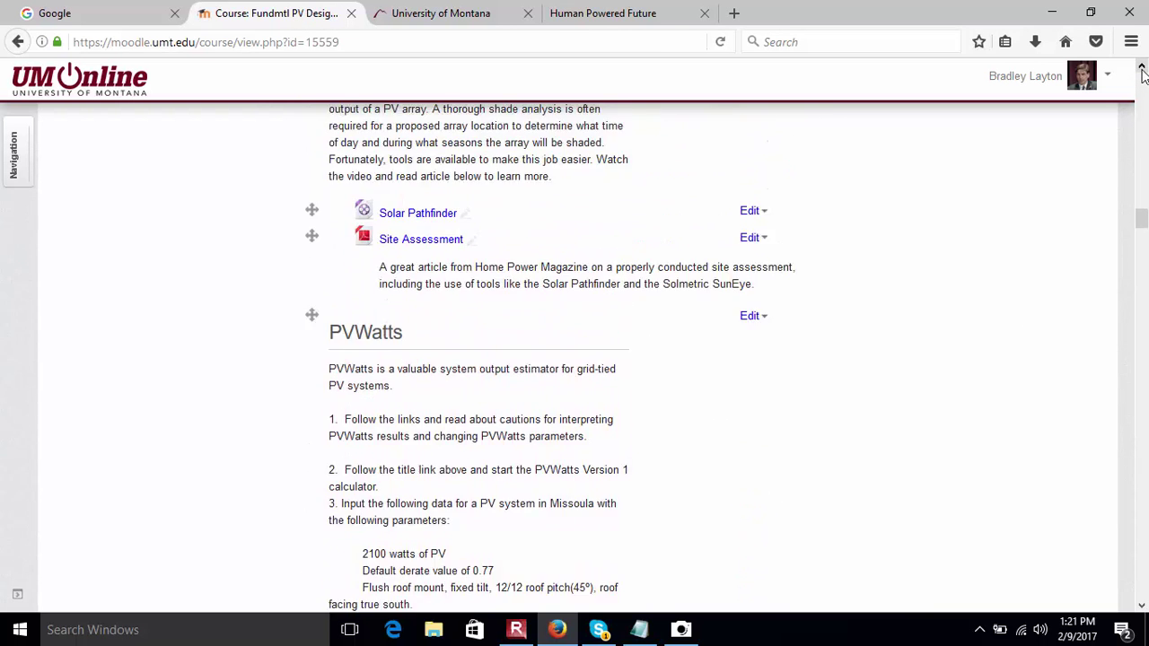
{"action": "left_click", "coordinate": [1141, 67]}
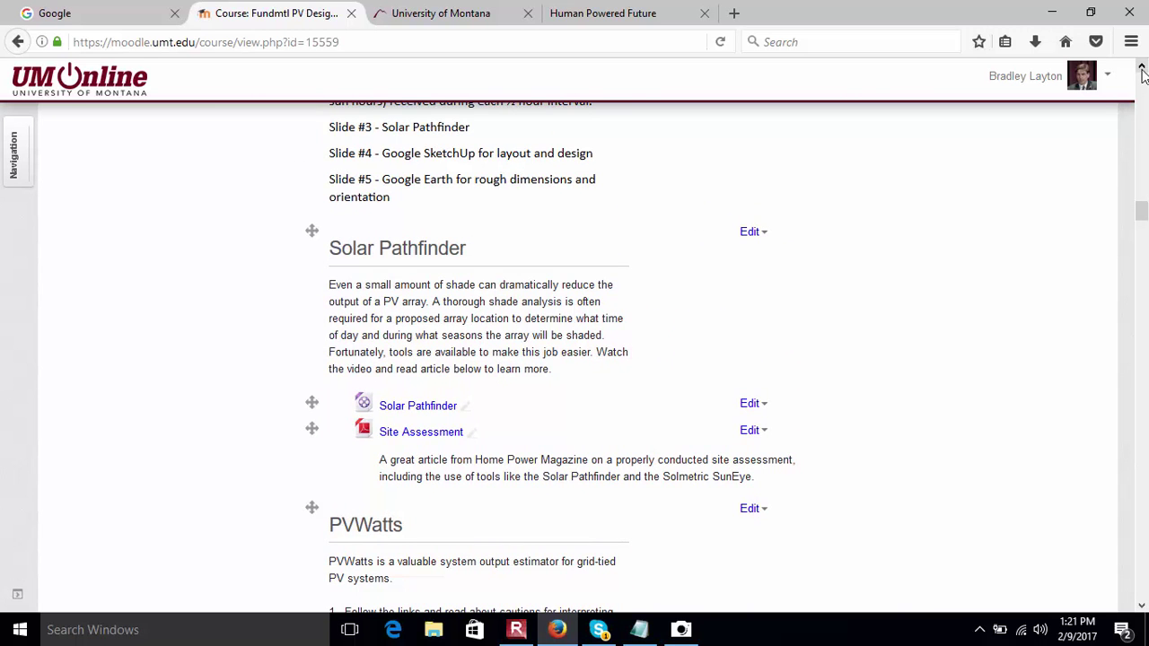
{"action": "left_click", "coordinate": [1142, 68]}
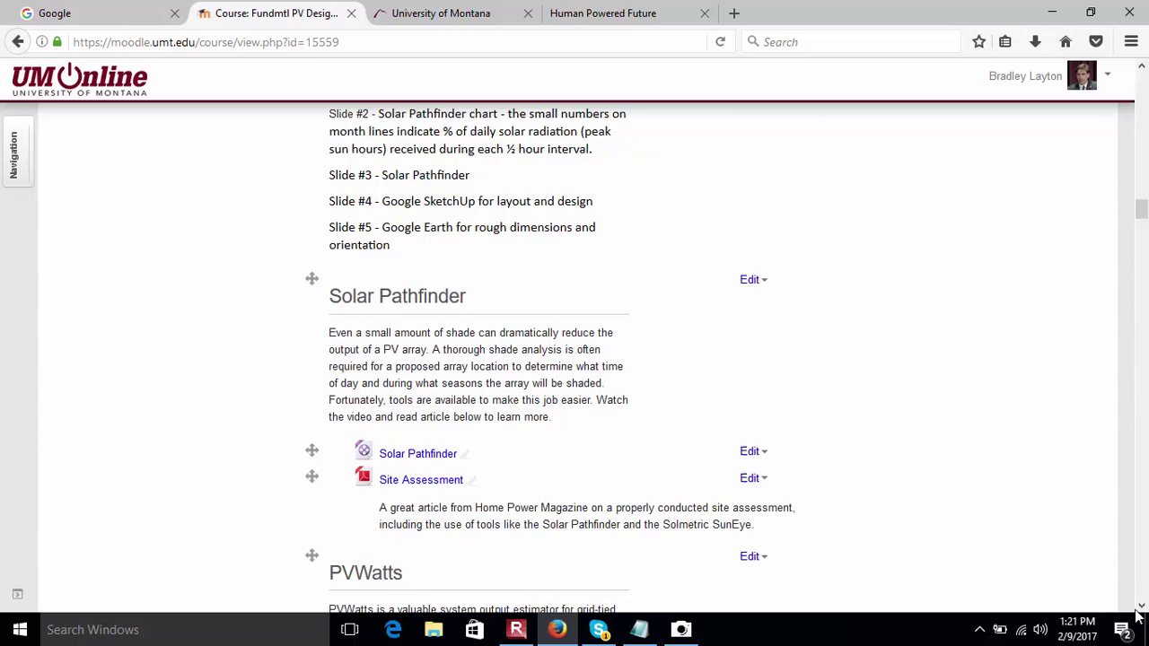
{"action": "scroll", "coordinate": [1140, 608], "scroll_direction": "down", "scroll_amount": 5}
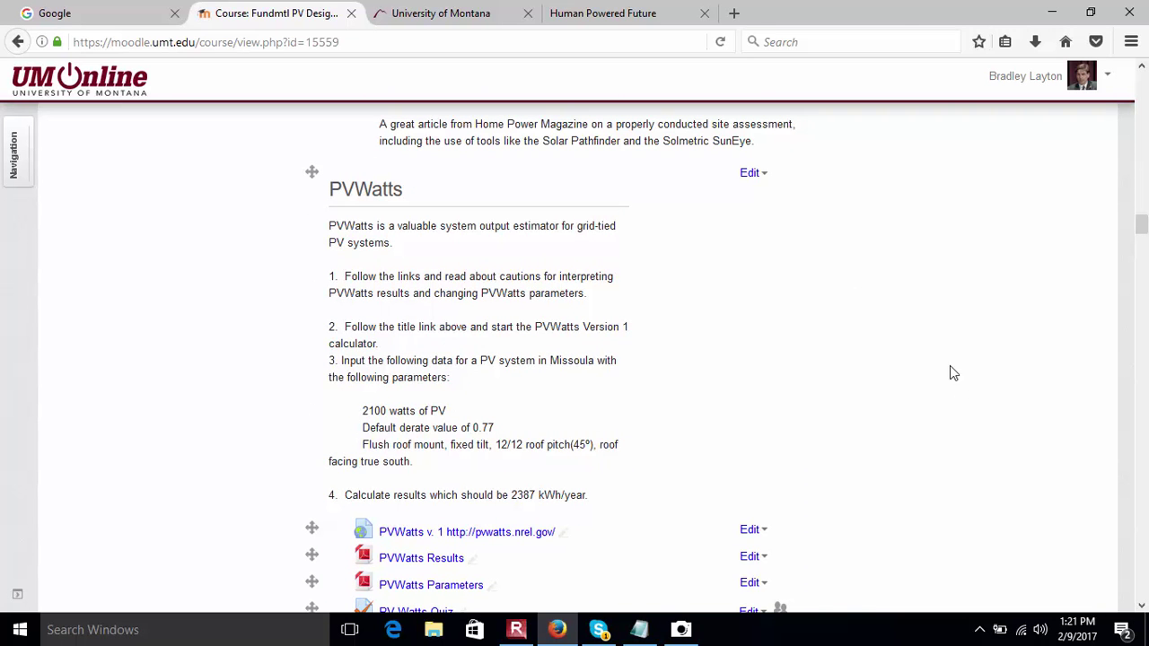
Search Google Images for 'solar pathfinder' and preview the Pathfinder kit photo.
{"action": "left_click", "coordinate": [735, 14]}
{"action": "left_click", "coordinate": [800, 43]}
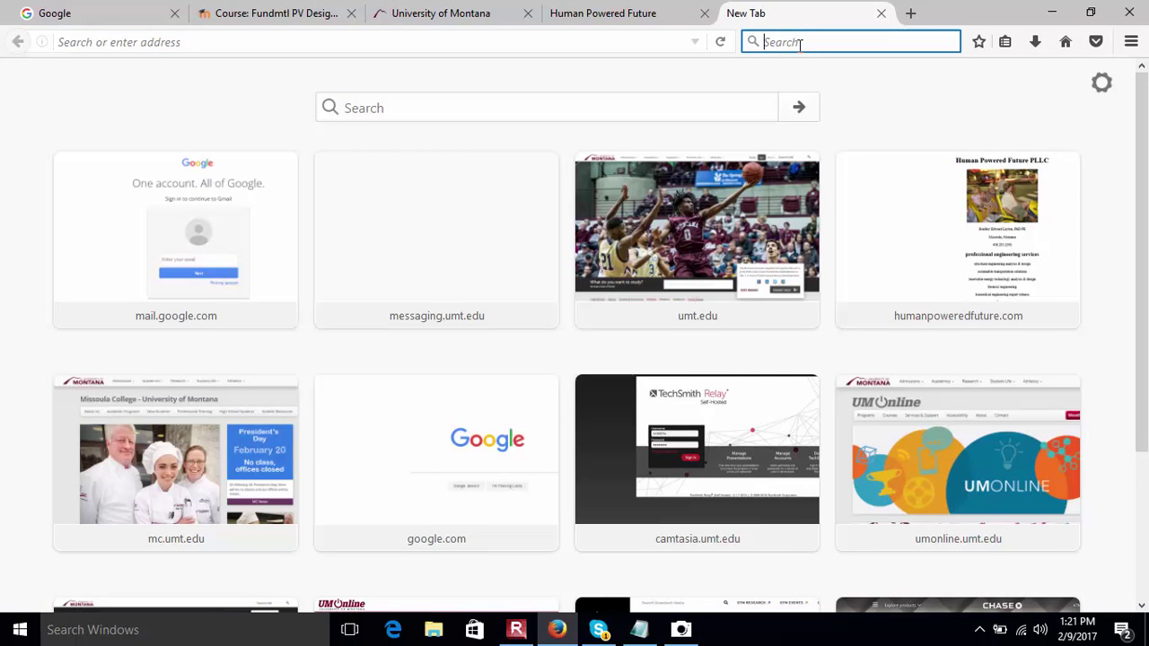
{"action": "type", "text": "solar pathfinder"}
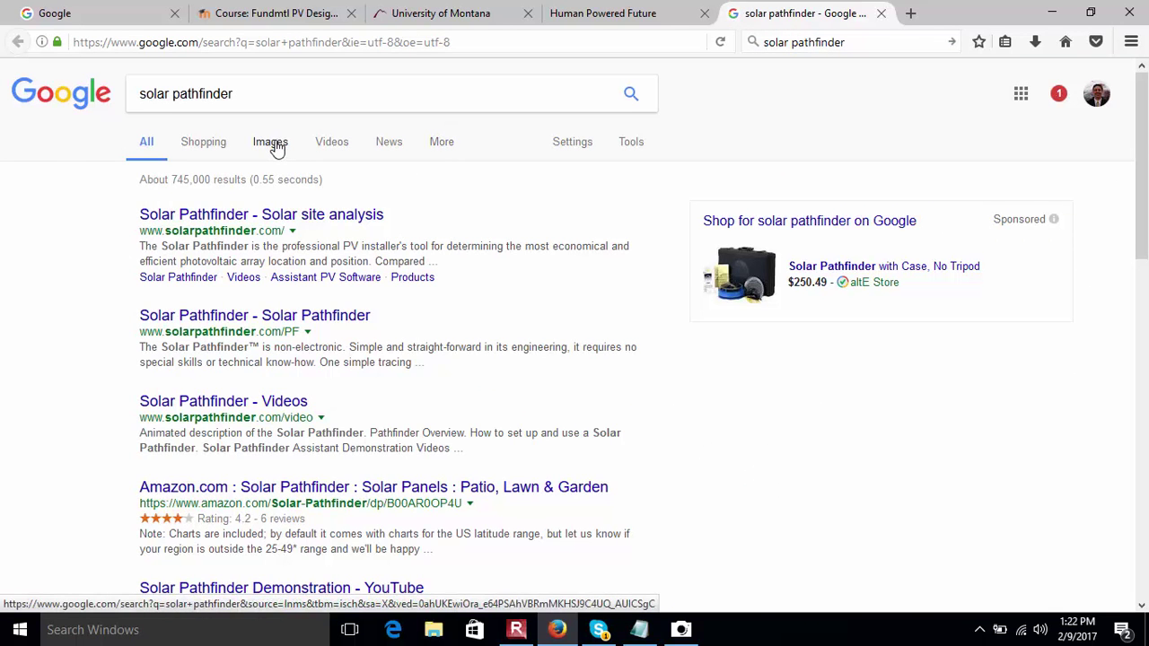
{"action": "left_click", "coordinate": [276, 145]}
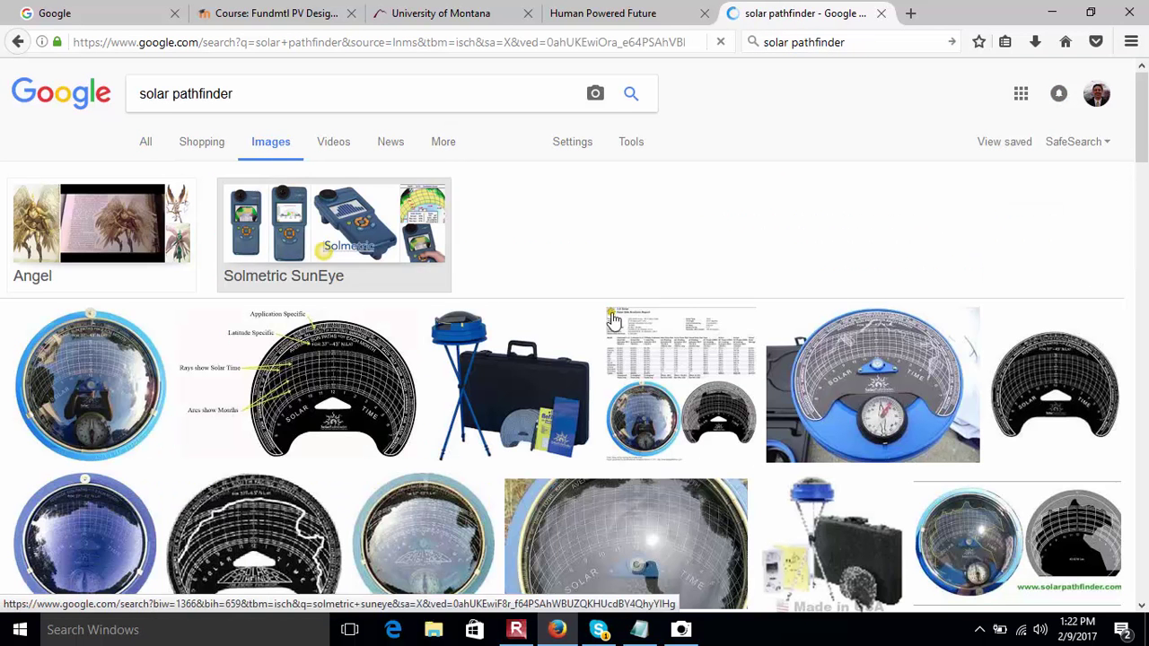
{"action": "left_click", "coordinate": [526, 363]}
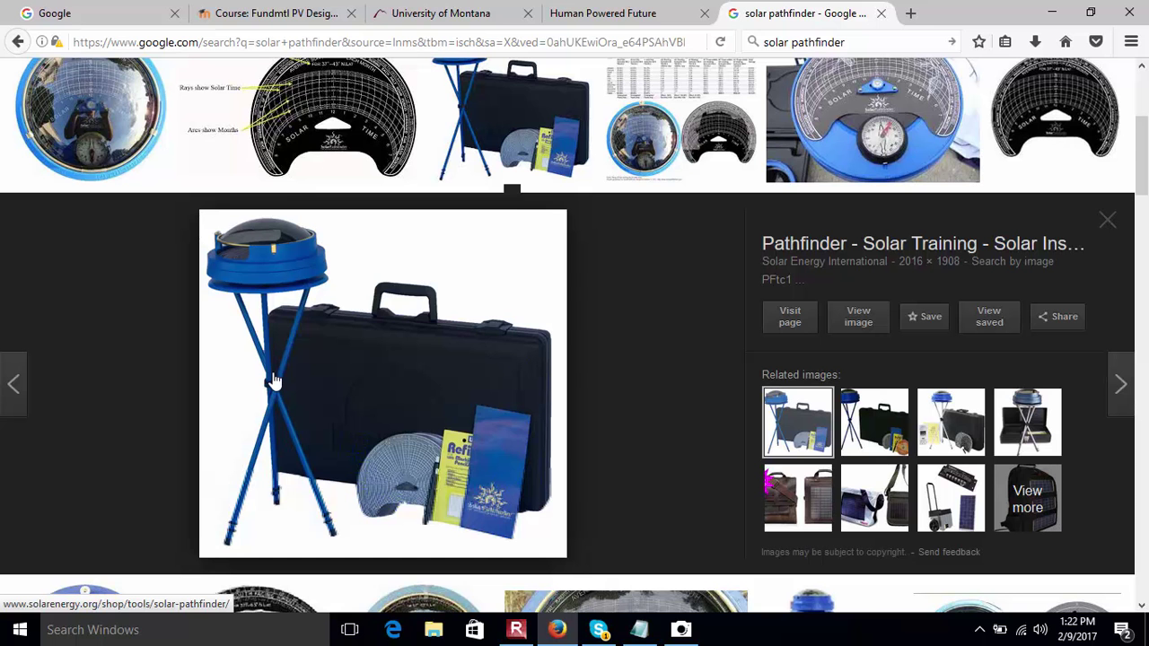
Preview the tower-orientation dial photo and open DSCN4421.jpg full size in a new tab.
{"action": "left_click", "coordinate": [682, 630]}
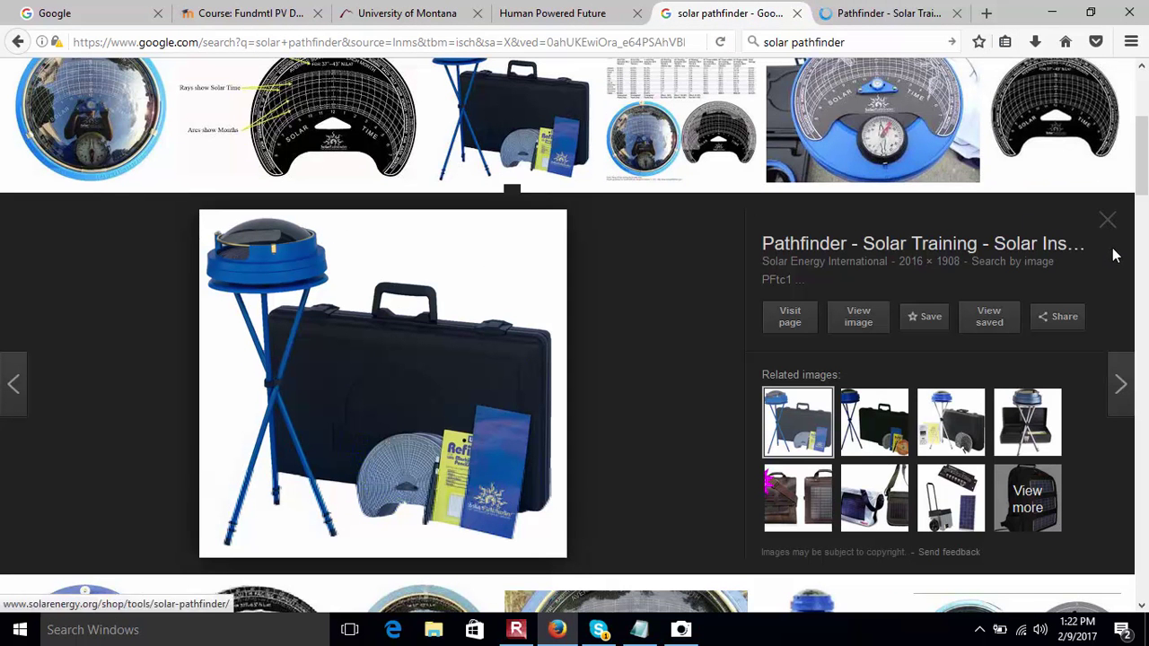
{"action": "left_click", "coordinate": [904, 97]}
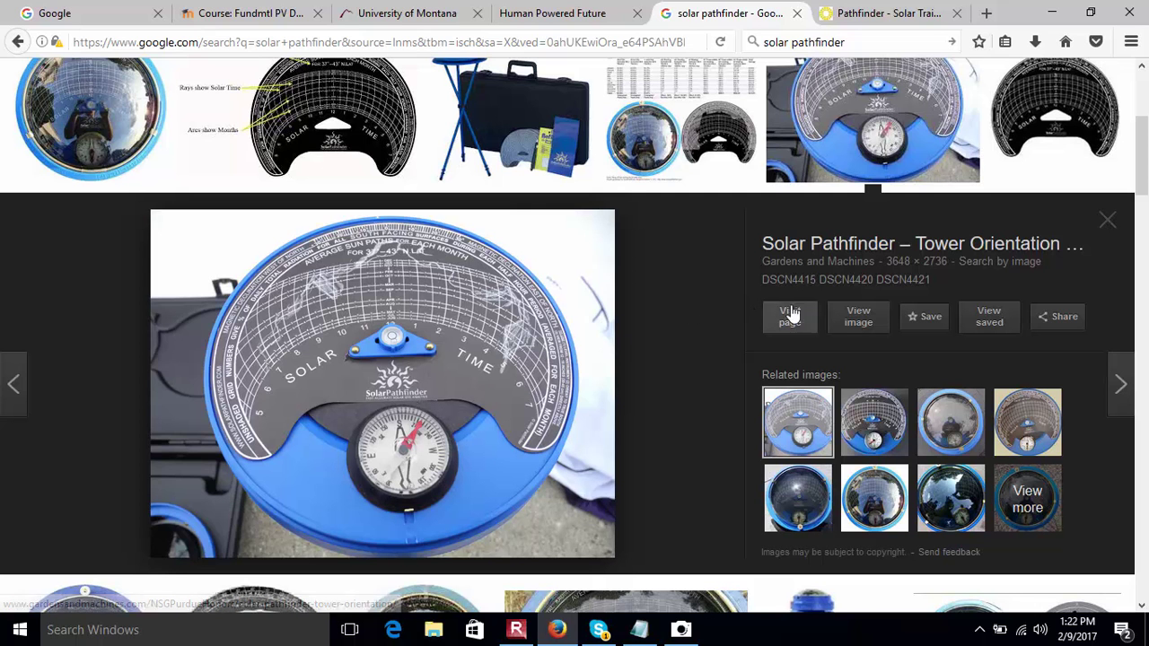
{"action": "left_click", "coordinate": [858, 318]}
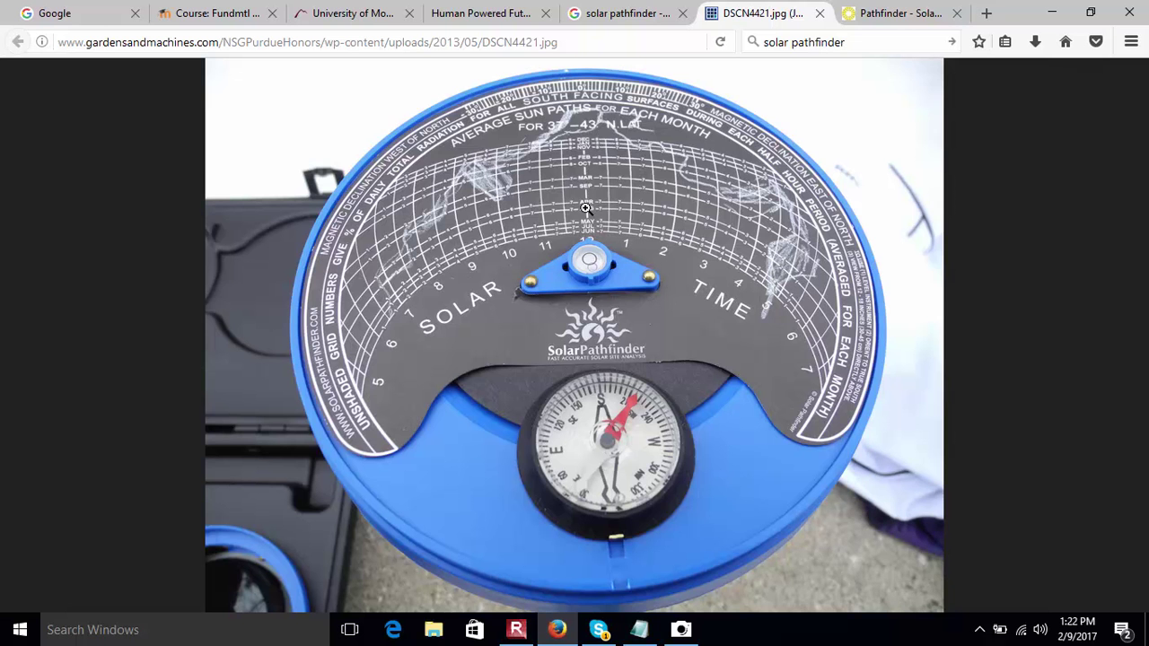
{"action": "left_click", "coordinate": [585, 176]}
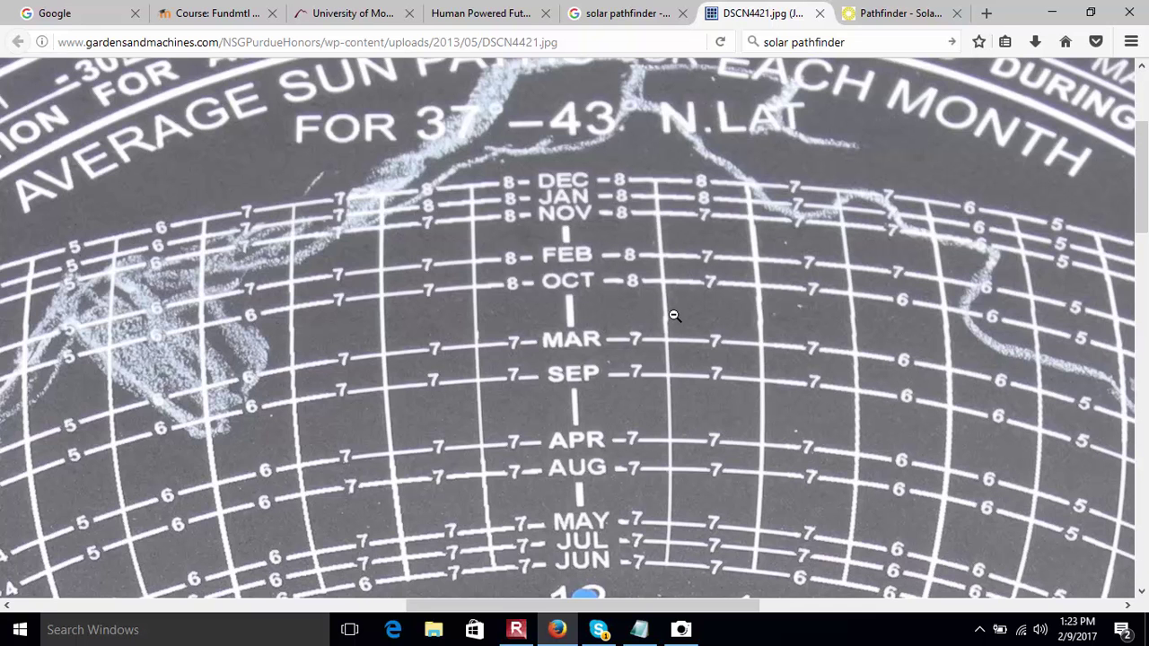
{"action": "left_click", "coordinate": [634, 328]}
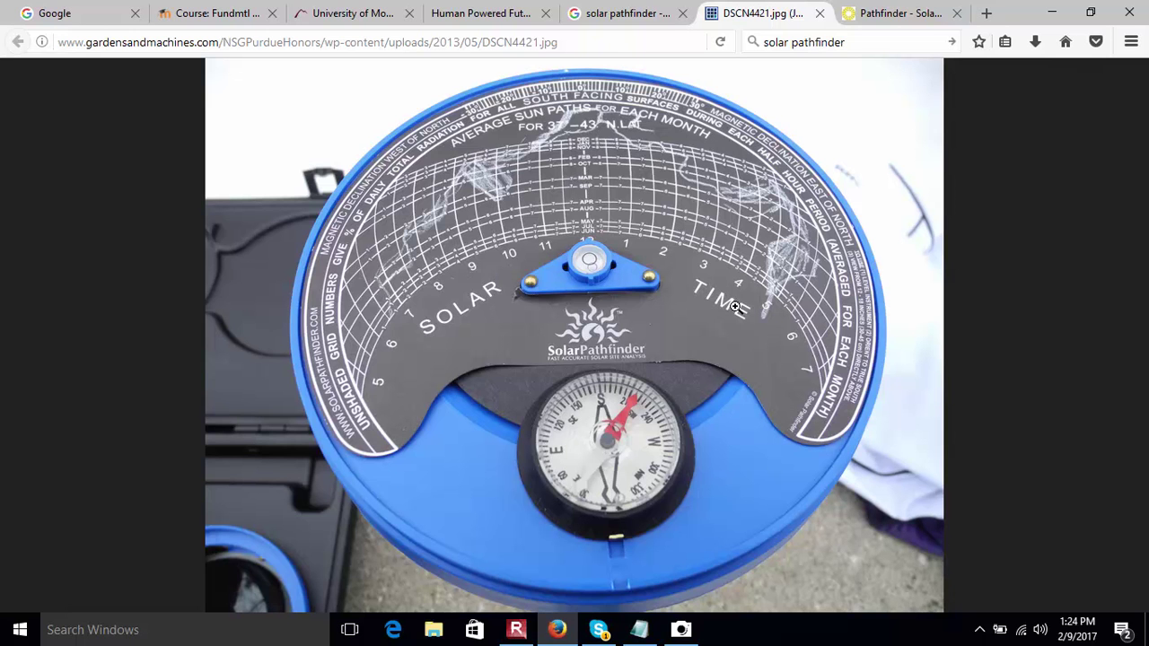
Zoom DSCN4421.jpg to full size to show the compass and sun-path chart.
{"action": "left_click", "coordinate": [677, 254]}
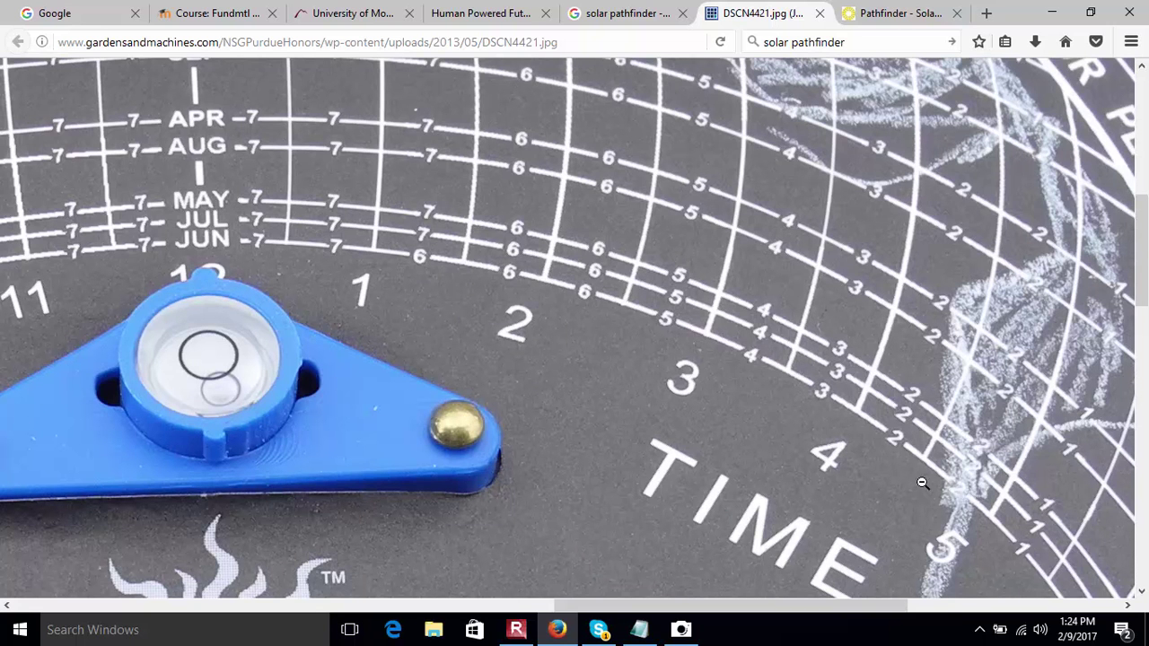
{"action": "left_click", "coordinate": [1128, 606]}
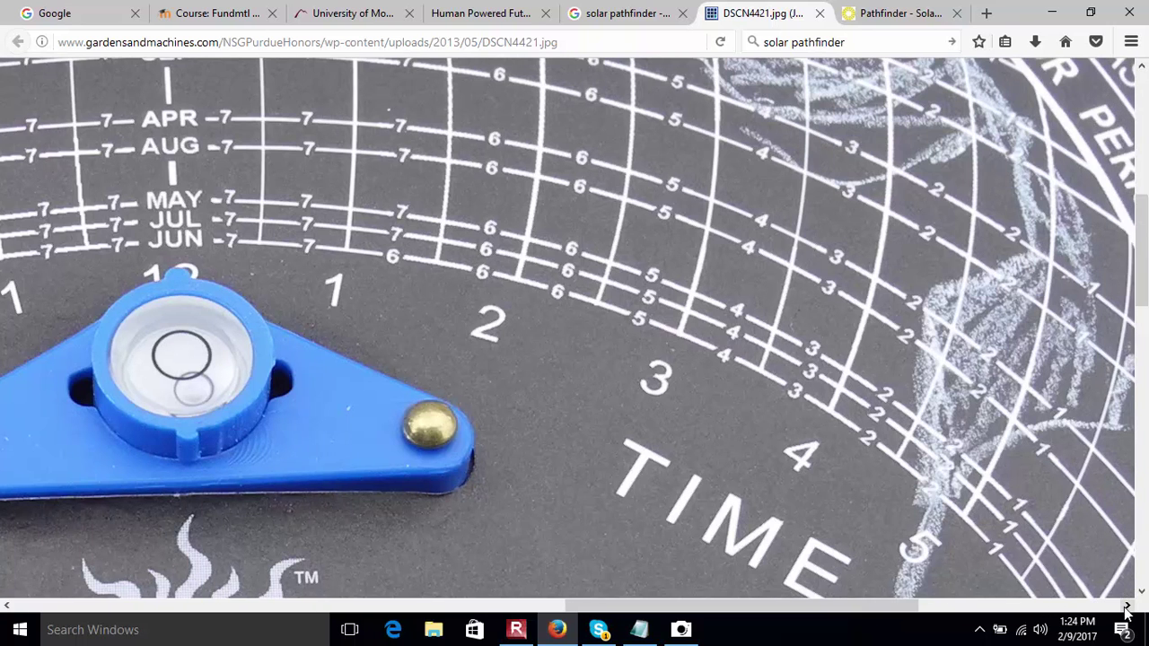
{"action": "left_click", "coordinate": [1142, 594]}
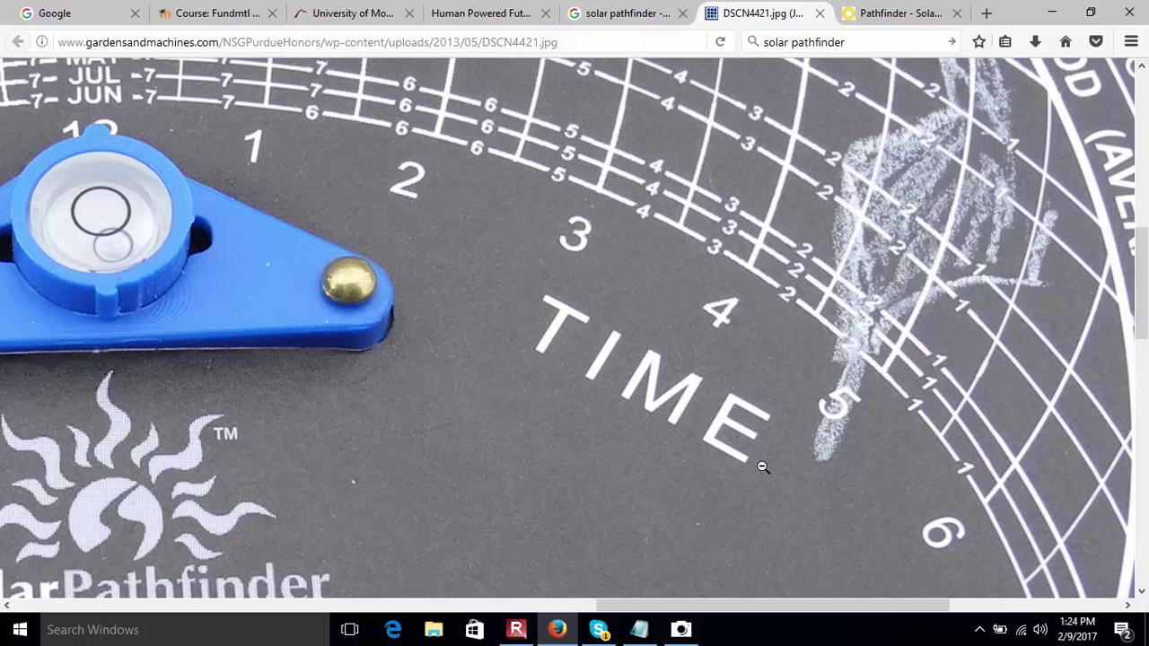
{"action": "left_click", "coordinate": [682, 629]}
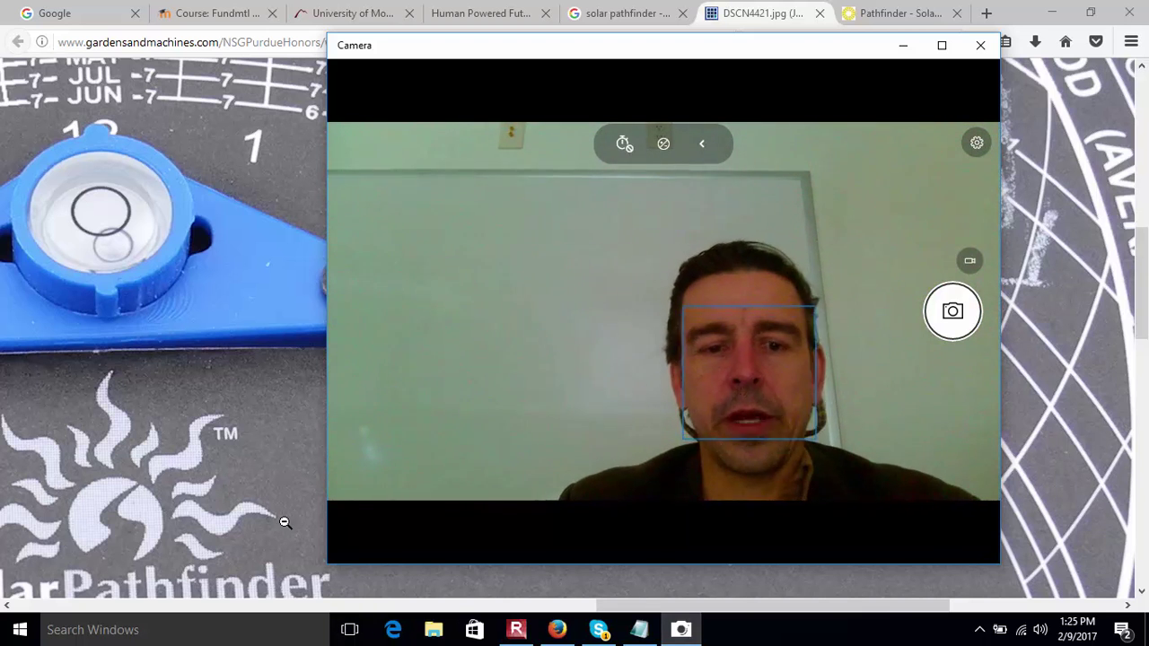
{"action": "left_click", "coordinate": [284, 521]}
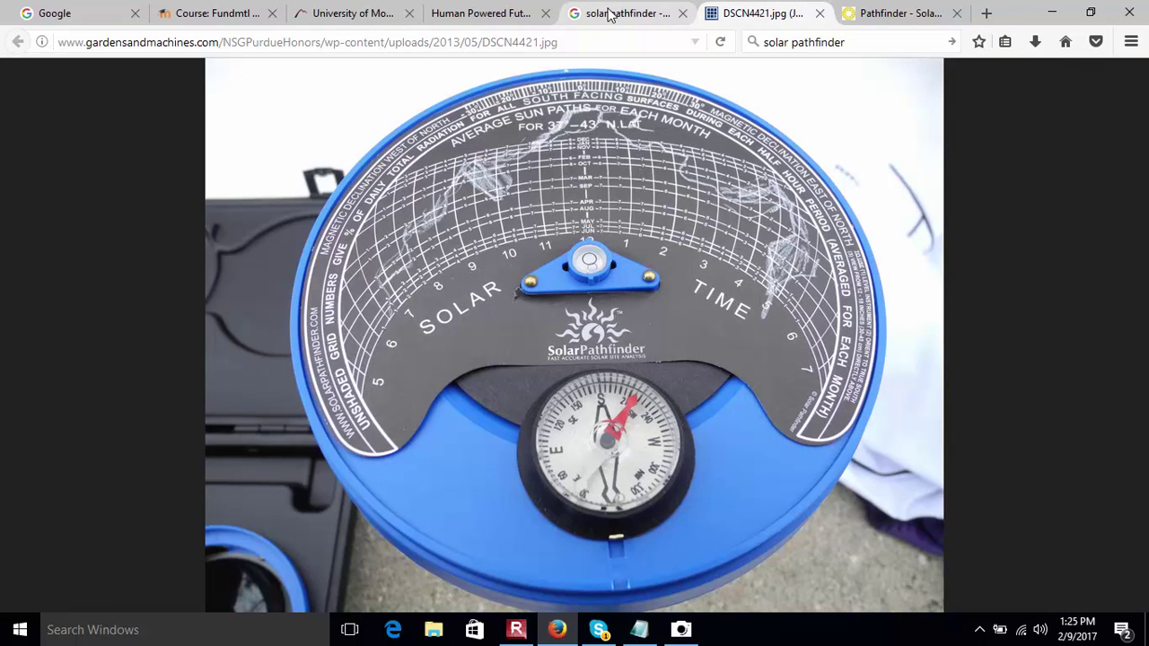
Go from the image results to solarpathfinder.com and open the sample Site Analysis Report.
{"action": "left_click", "coordinate": [612, 13]}
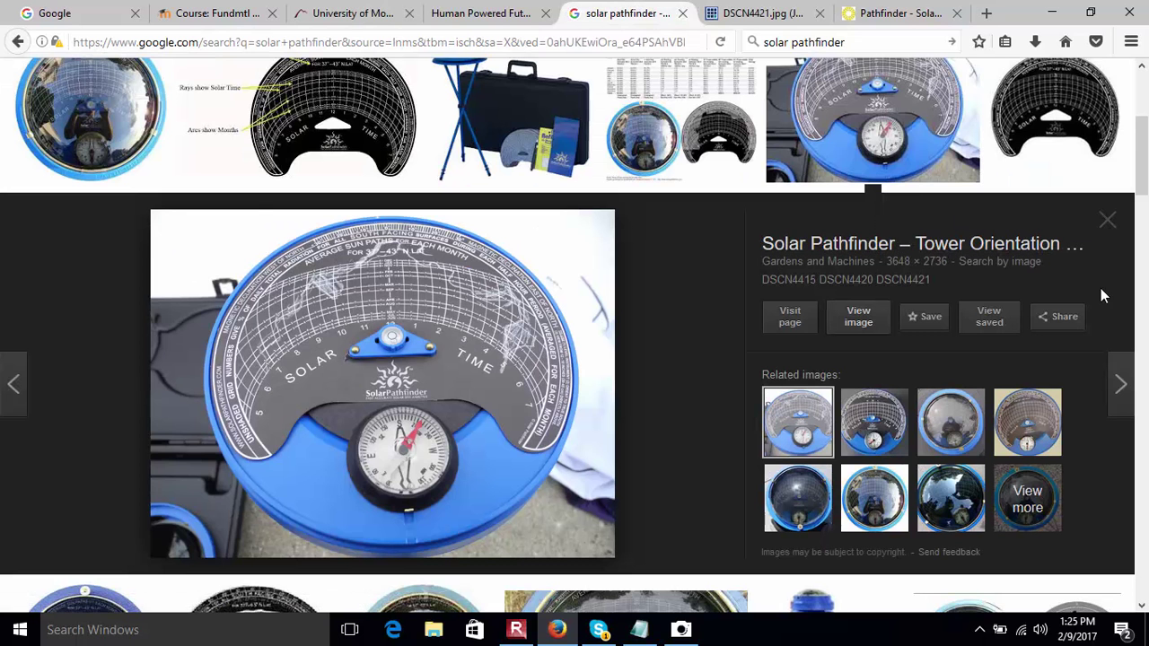
{"action": "left_click", "coordinate": [716, 133]}
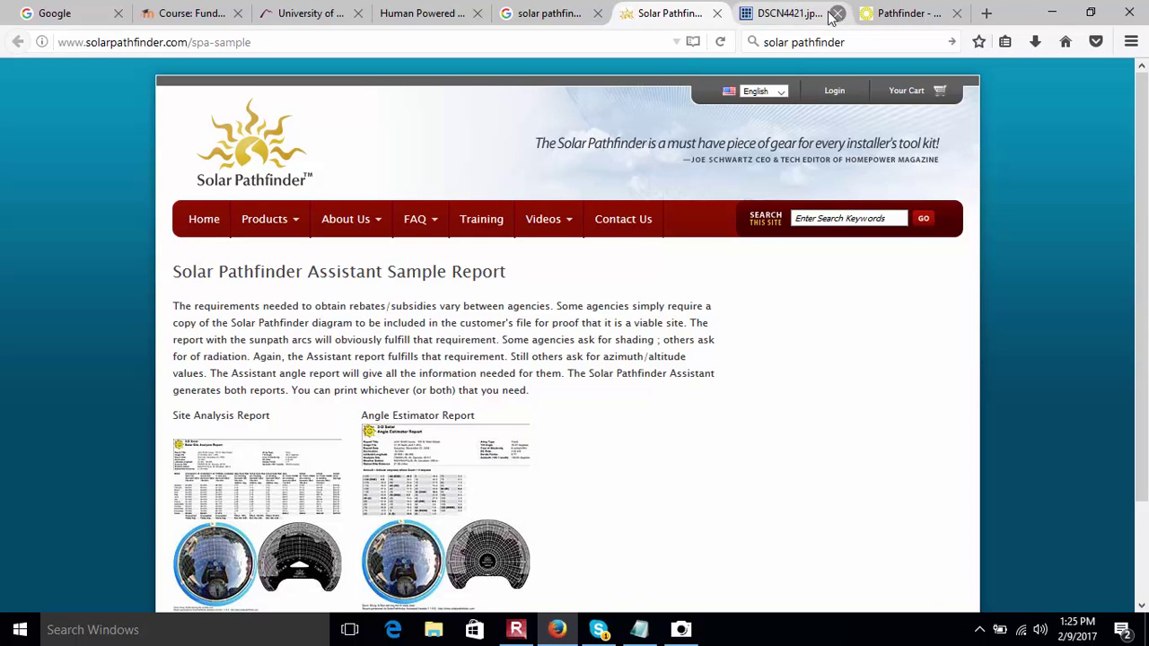
{"action": "left_click", "coordinate": [781, 15]}
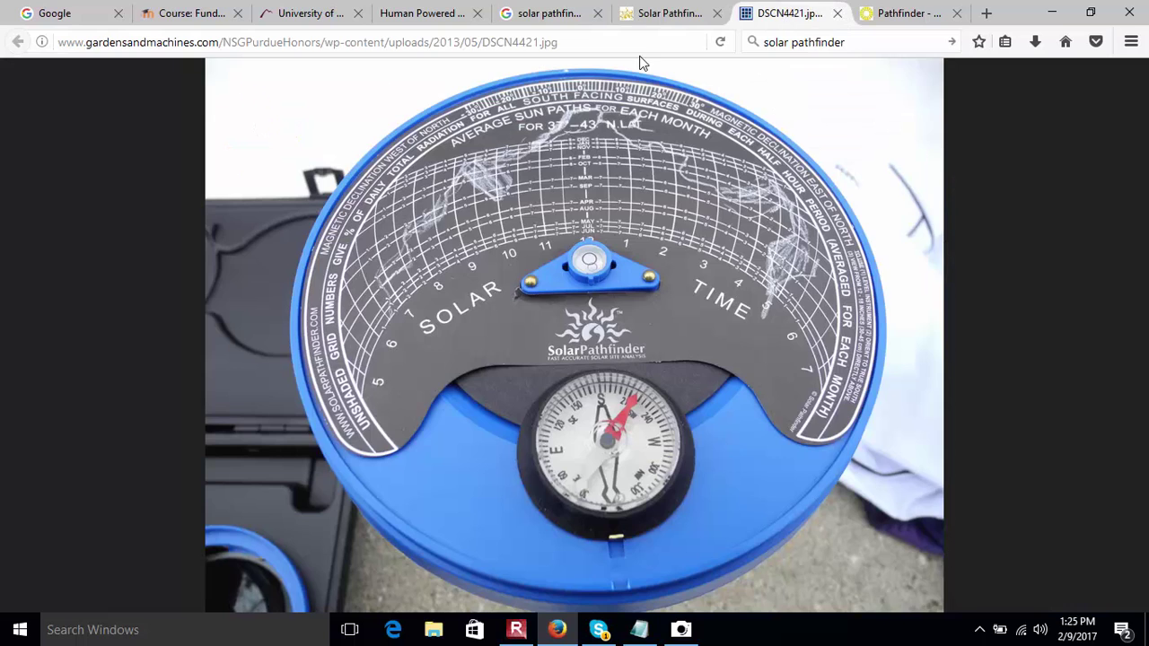
{"action": "left_click", "coordinate": [645, 13]}
{"action": "left_click", "coordinate": [586, 15]}
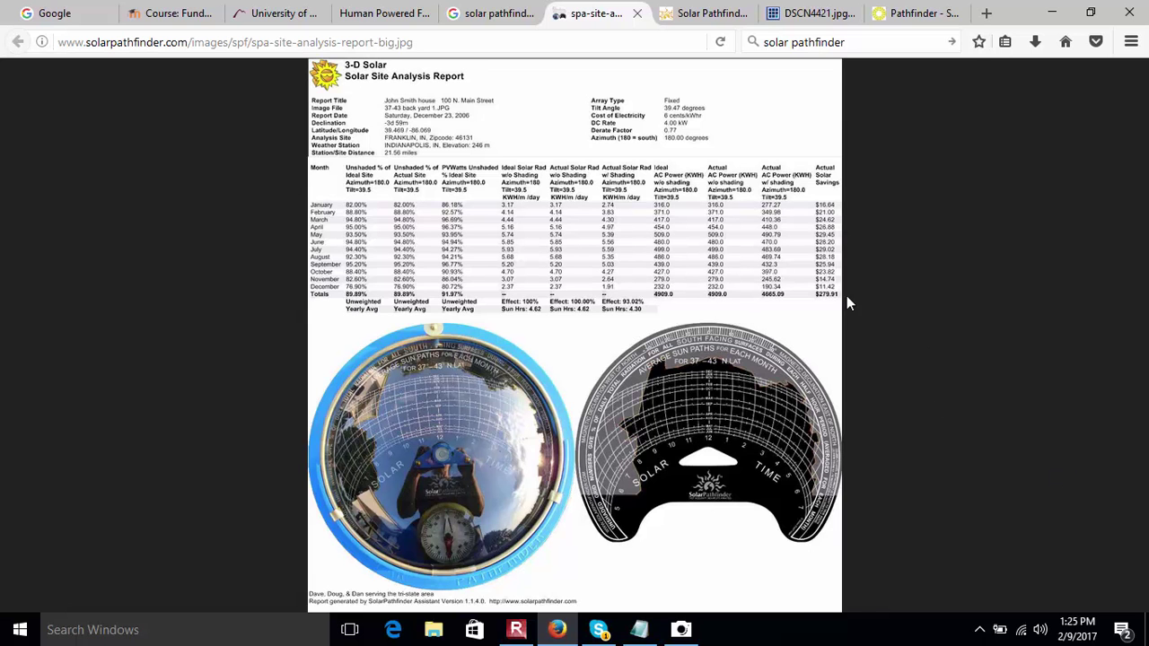
Enlarge the report image to show yearly totals of 4909.0 kWh ideal versus 4665.09 kWh shaded.
{"action": "left_click", "coordinate": [764, 256]}
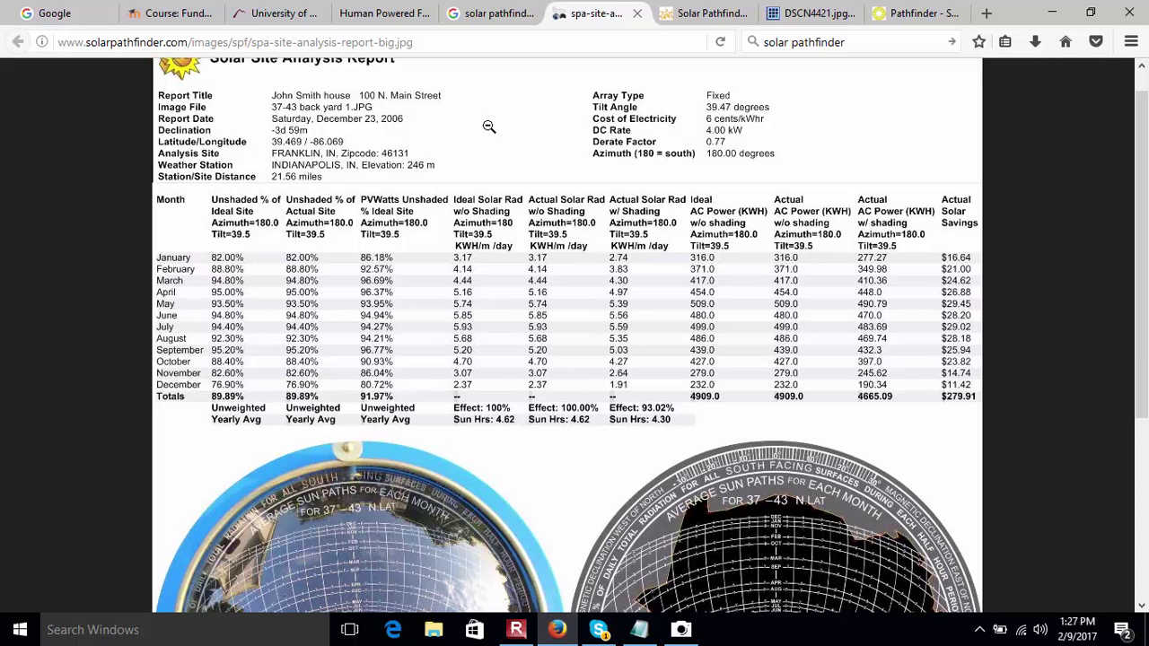
Switch to the Moodle tab and scroll up to the Solar Pathfinder video and Site Assessment links.
{"action": "left_click", "coordinate": [178, 27]}
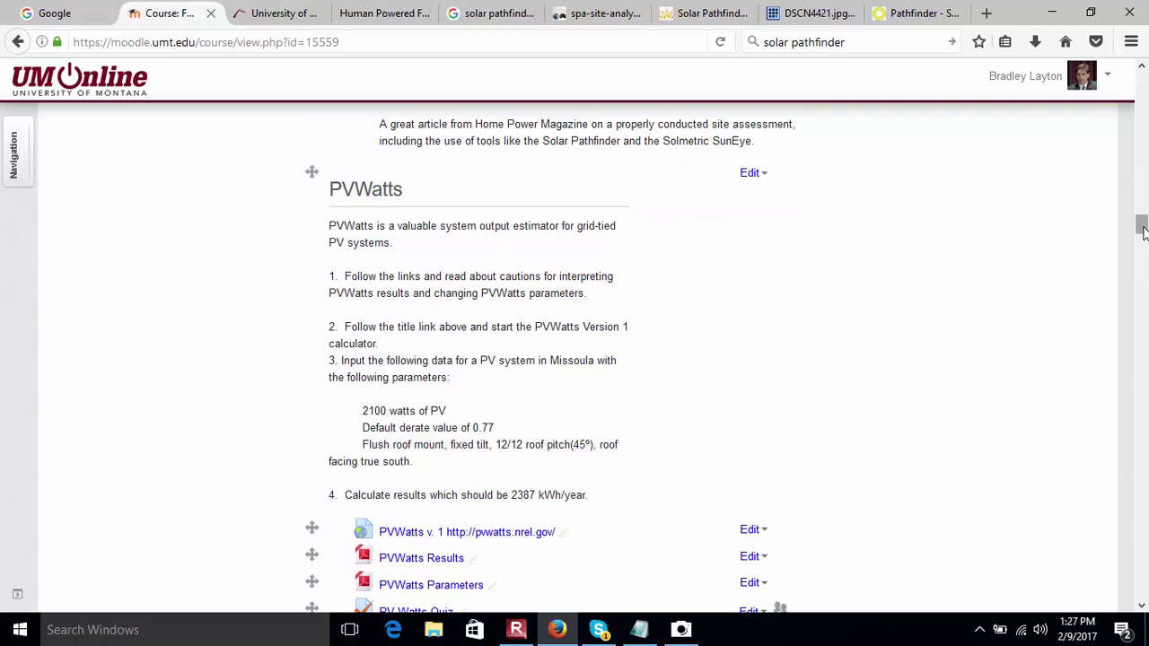
{"action": "left_click_drag", "start_coordinate": [1143, 226], "coordinate": [1143, 222]}
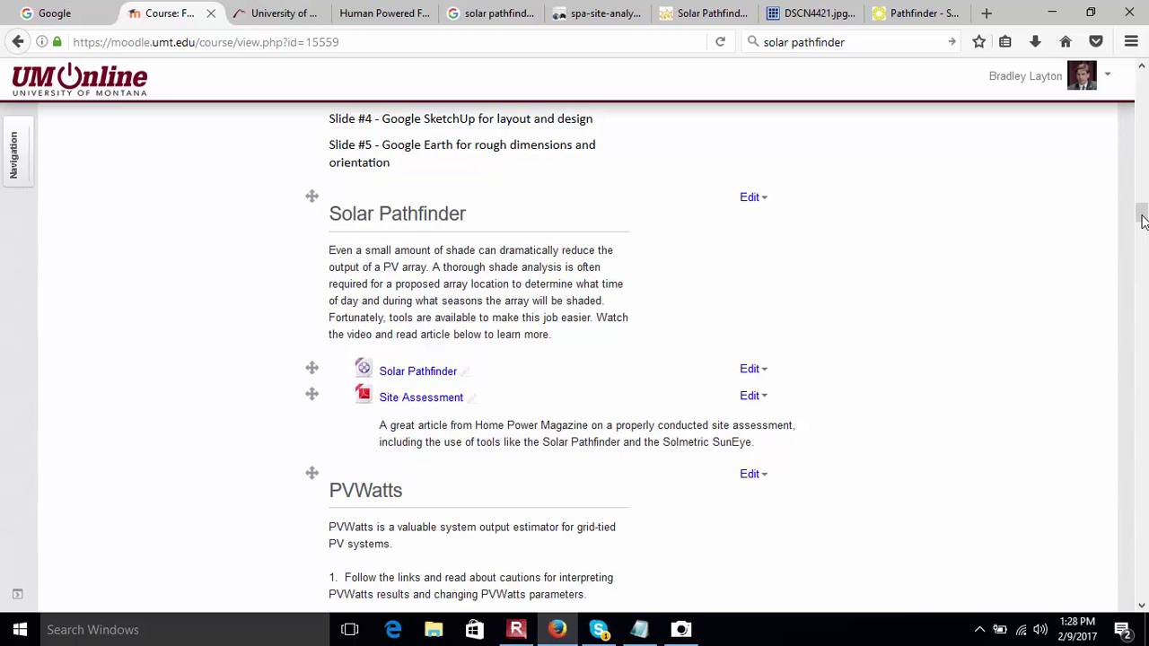
Bring up the webcam view, then pause and resume the screen recording.
{"action": "left_click", "coordinate": [682, 630]}
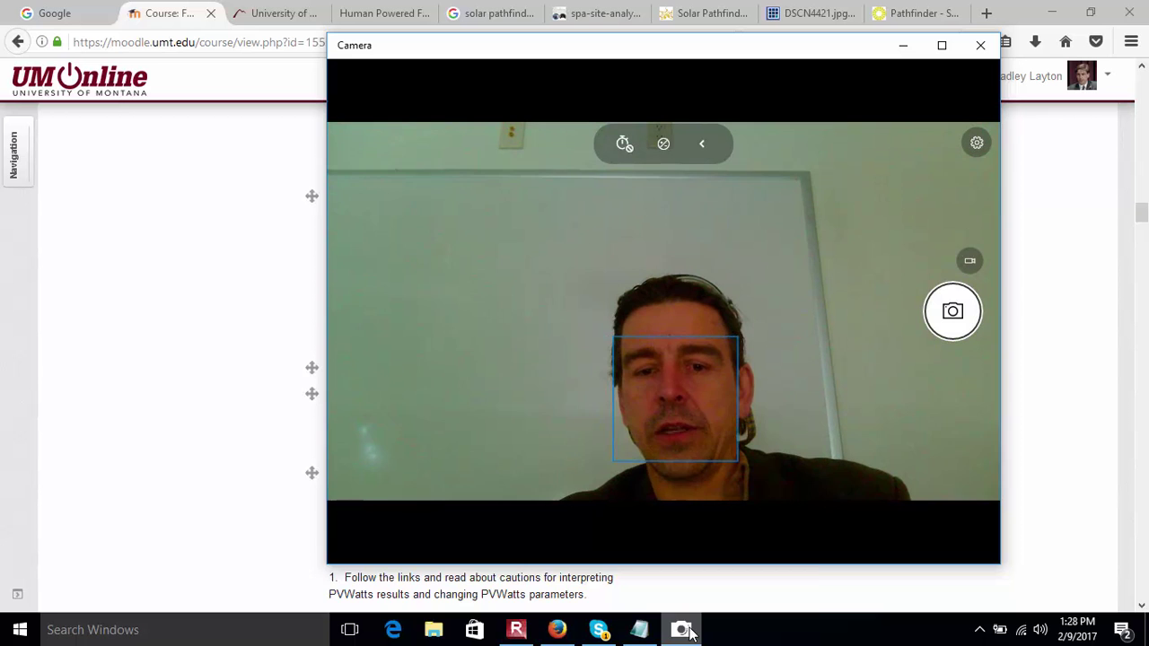
{"action": "left_click", "coordinate": [517, 630]}
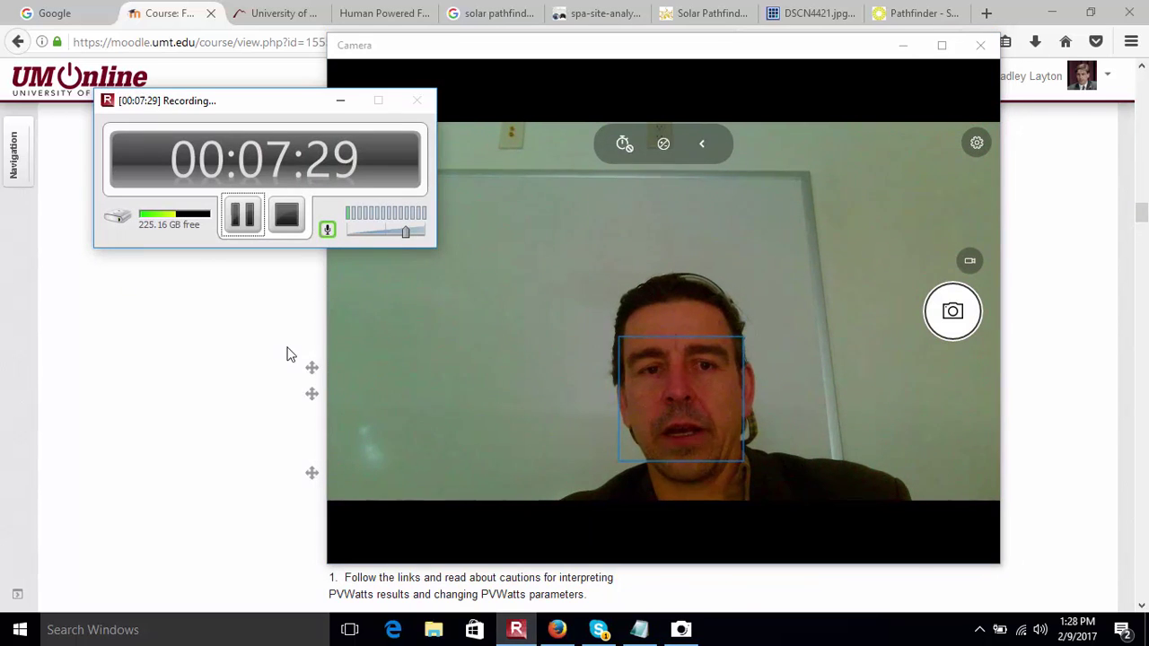
{"action": "left_click", "coordinate": [243, 216]}
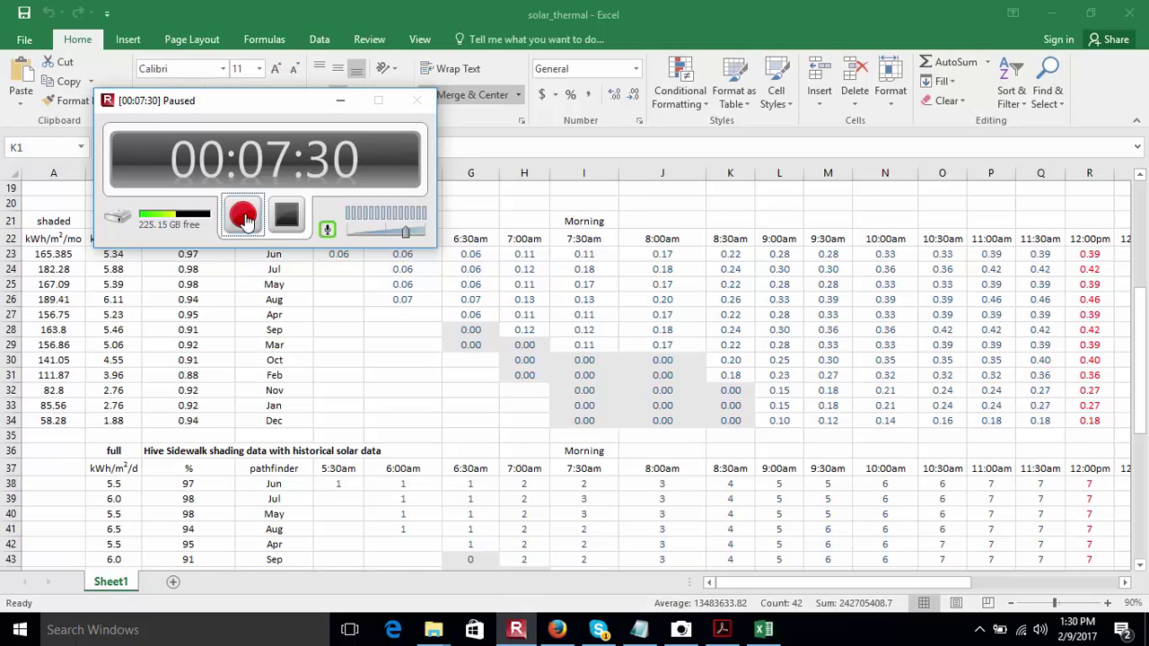
{"action": "left_click", "coordinate": [242, 215]}
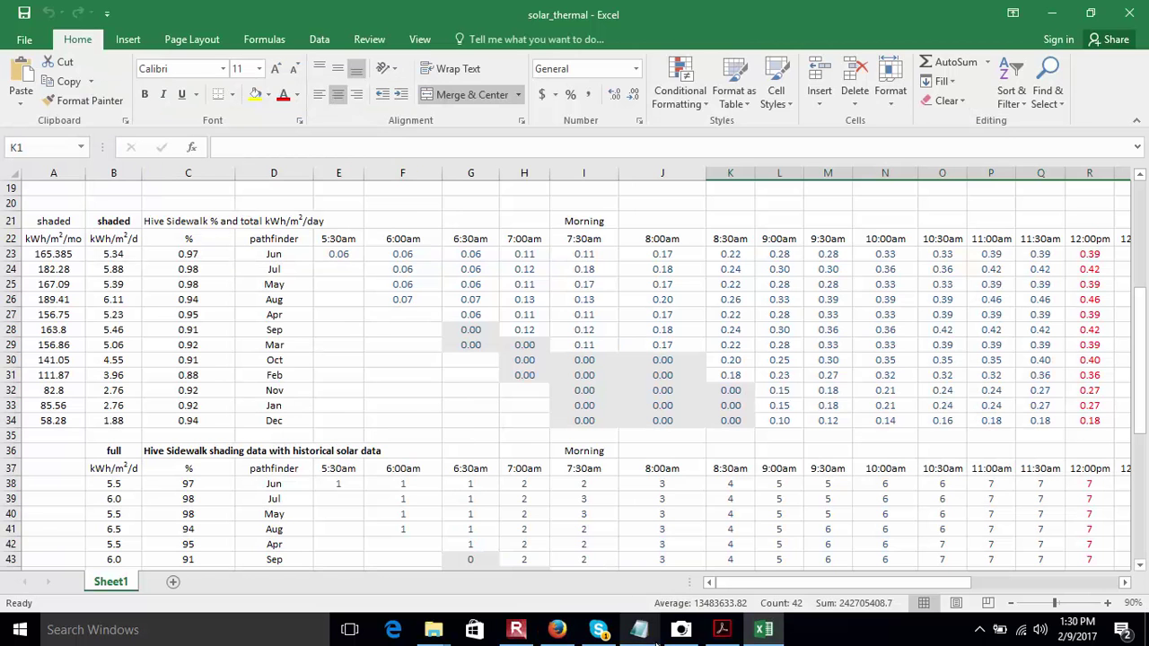
Show the webcam over the spreadsheet, then bring up the Layton_tromb_analysis_150308.pdf Figure 1.
{"action": "left_click", "coordinate": [681, 631]}
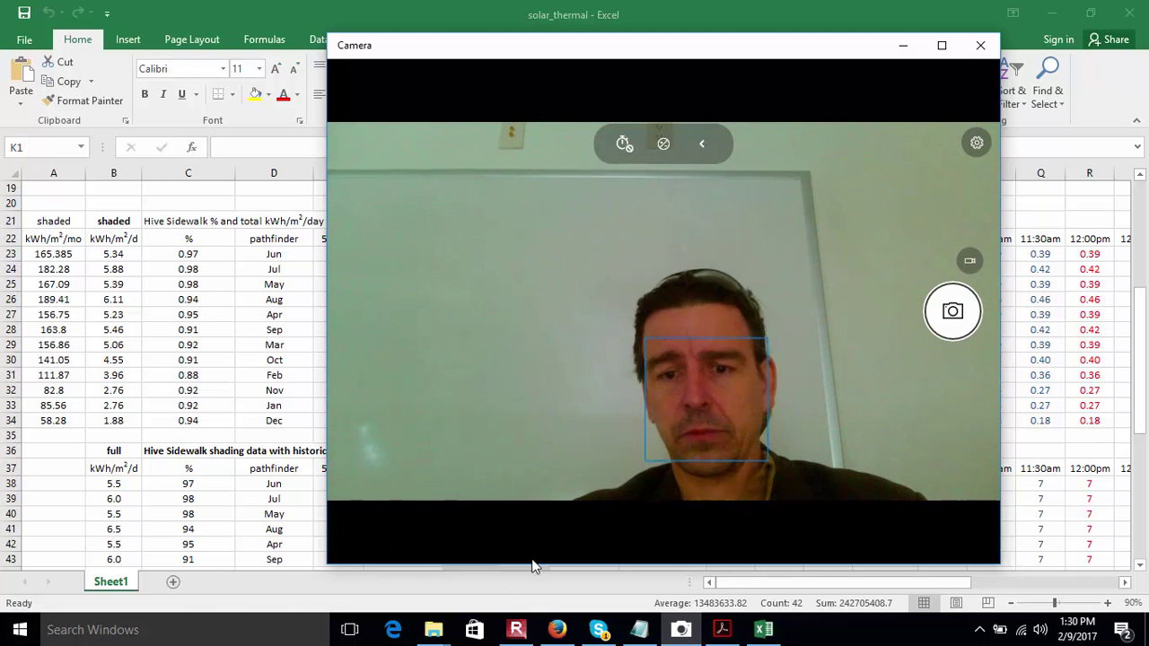
{"action": "left_click", "coordinate": [725, 630]}
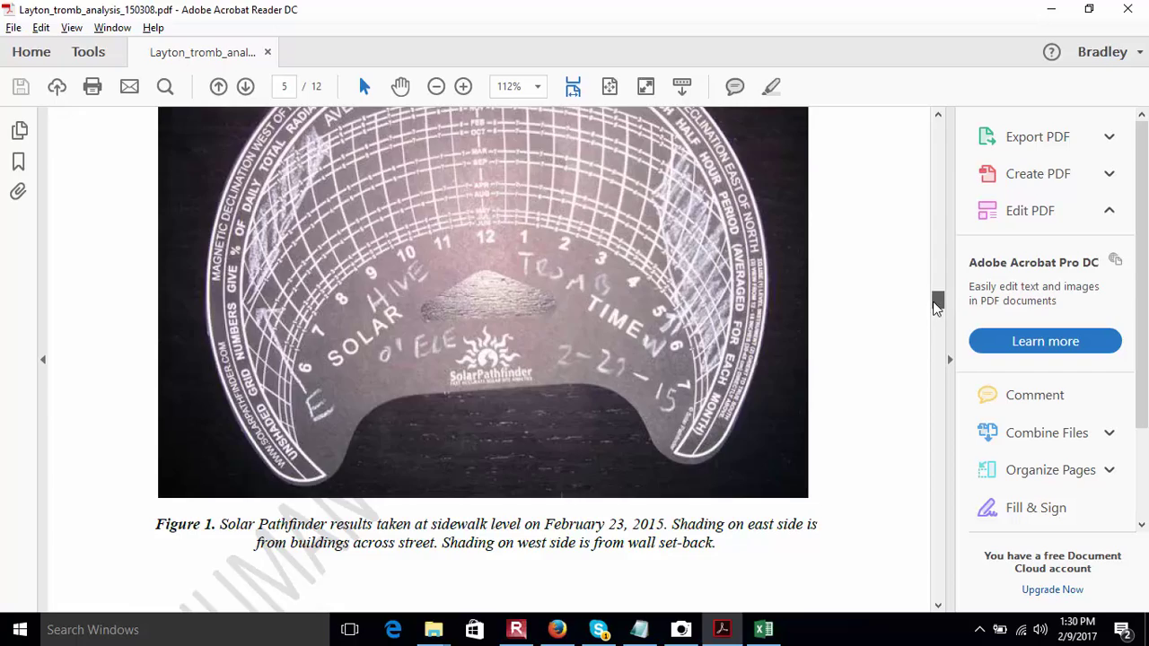
Scroll the report from its opening letter to the Executive Summary, then switch to the trombe folder.
{"action": "left_click_drag", "start_coordinate": [937, 305], "coordinate": [939, 135]}
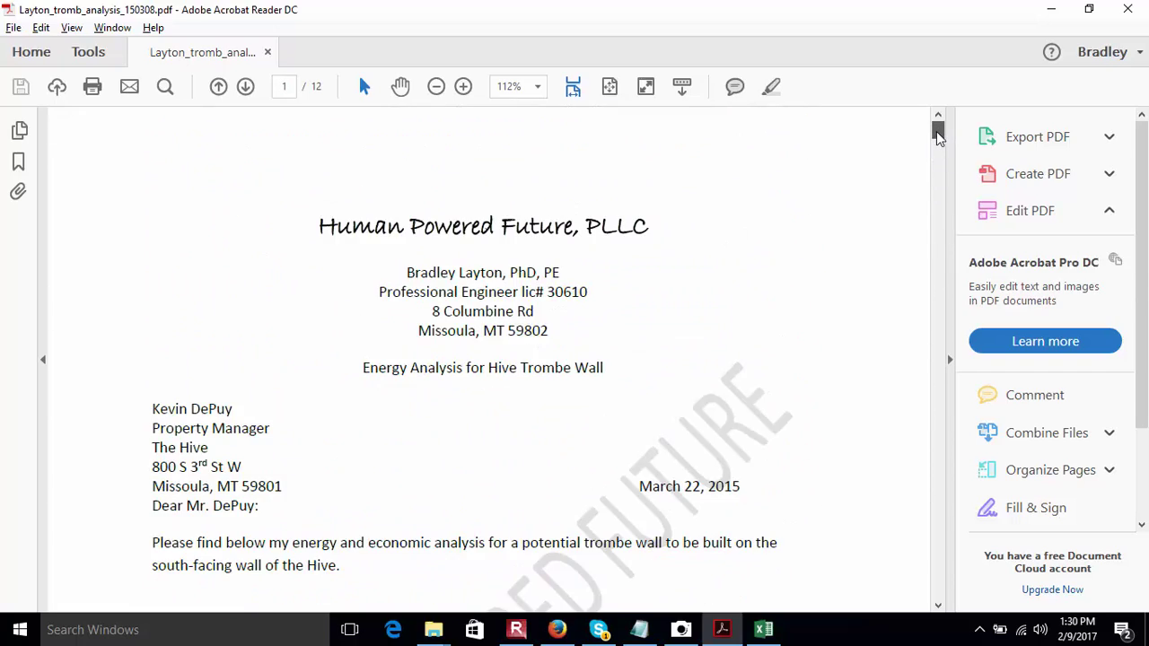
{"action": "left_click_drag", "start_coordinate": [939, 134], "coordinate": [937, 156]}
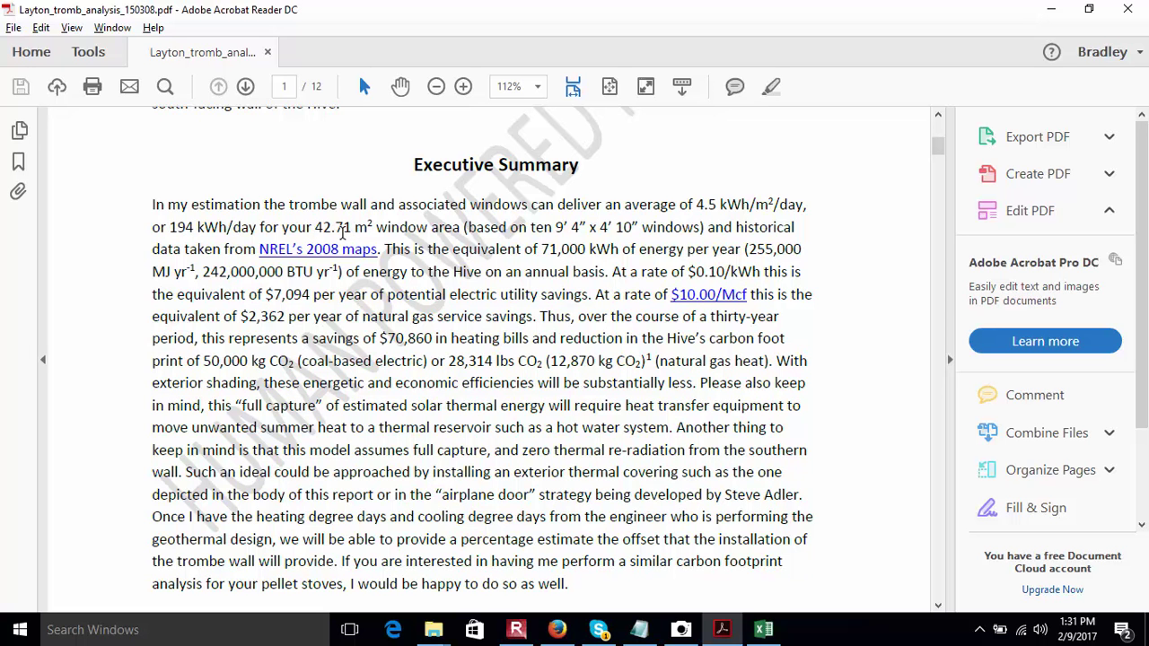
{"action": "key", "text": "alt+Tab"}
{"action": "key", "text": "alt+Tab"}
{"action": "key", "text": "alt+Tab"}
{"action": "key", "text": "alt+Tab"}
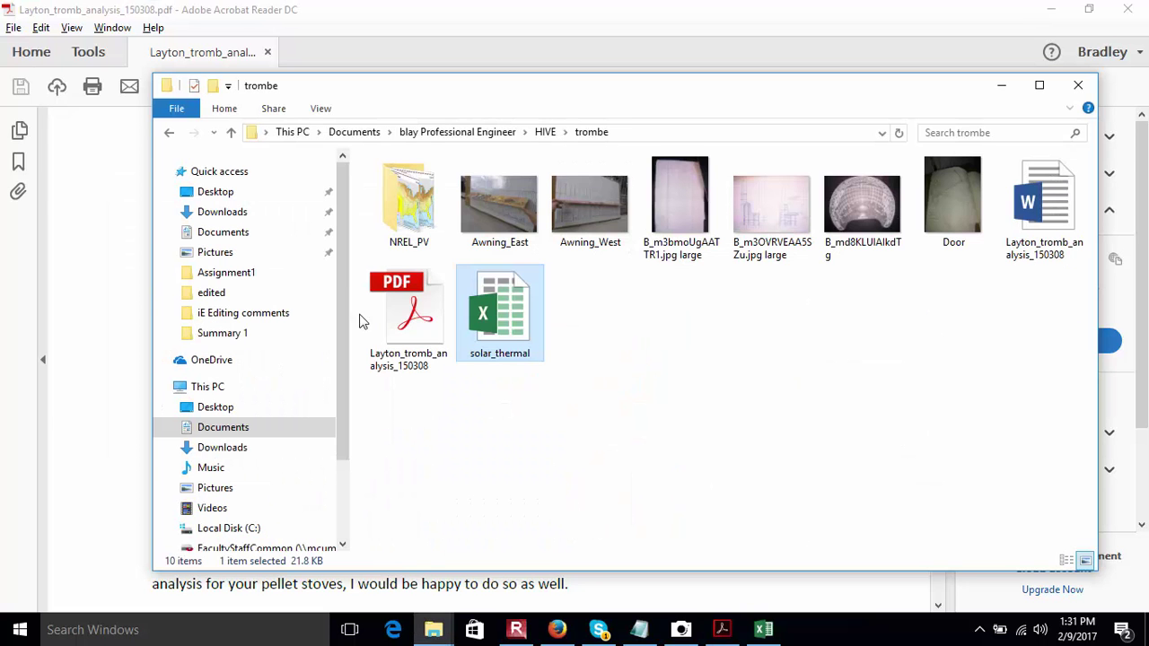
Open the NREL_PV folder and the 09_map_pv_us_september_dec2008 map in Paint.
{"action": "double_click", "coordinate": [393, 213]}
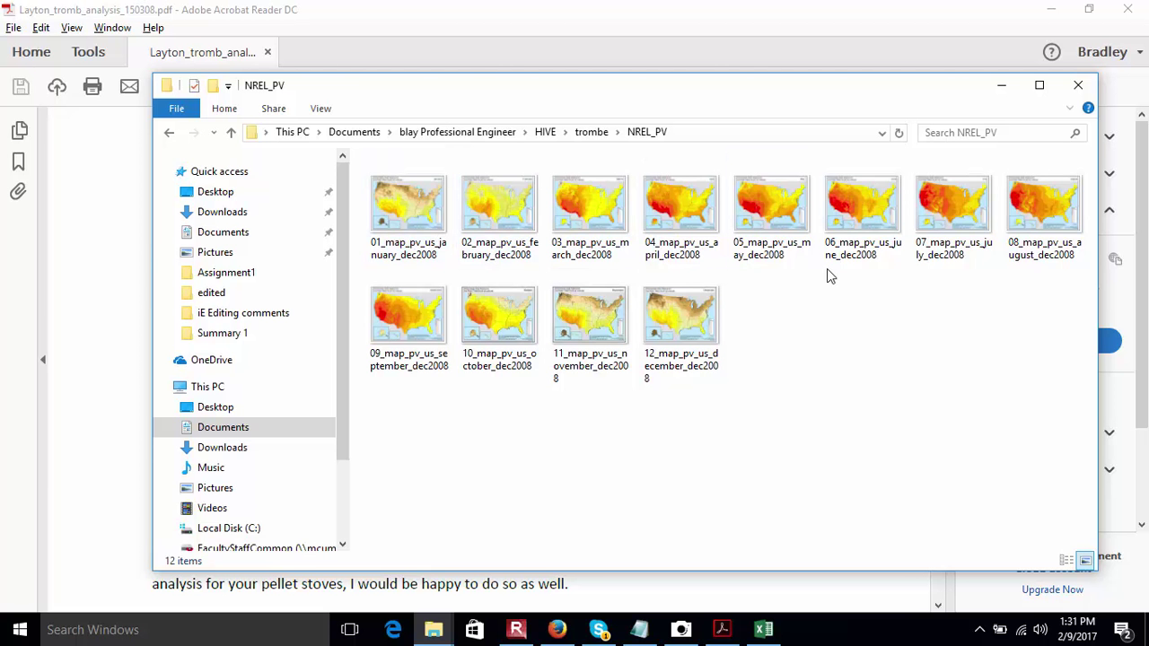
{"action": "left_click", "coordinate": [429, 327]}
{"action": "double_click", "coordinate": [429, 327]}
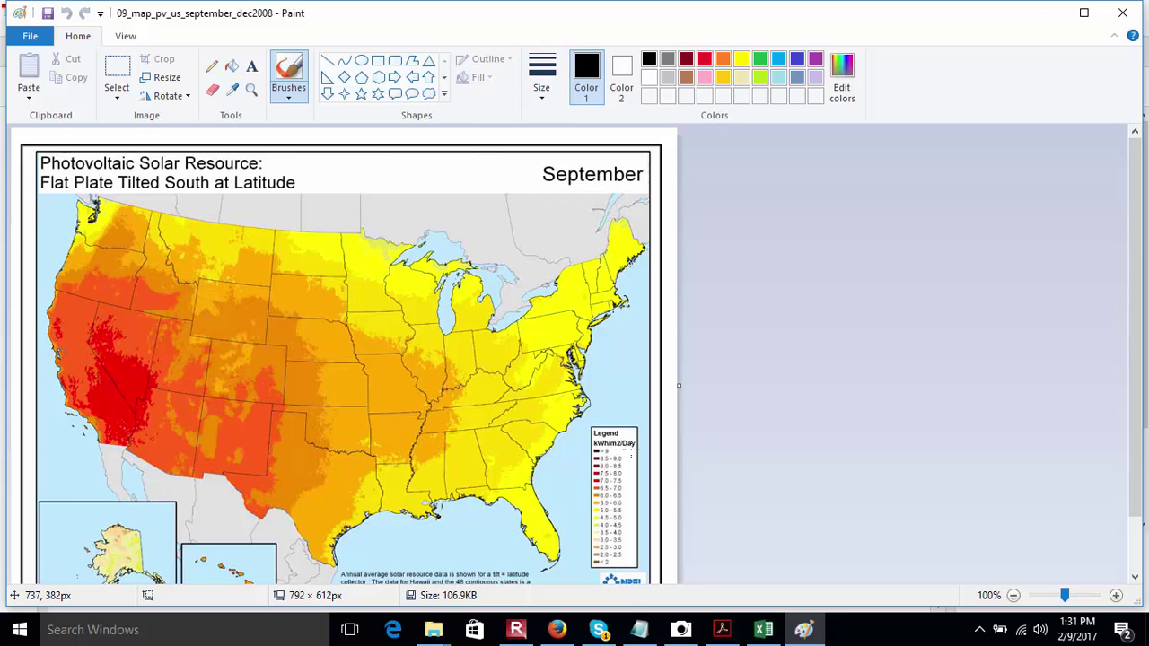
Switch from Paint back to the report's Executive Summary in Acrobat Reader.
{"action": "key", "text": "alt+Tab"}
{"action": "key", "text": "alt+Tab"}
{"action": "key", "text": "alt+Tab"}
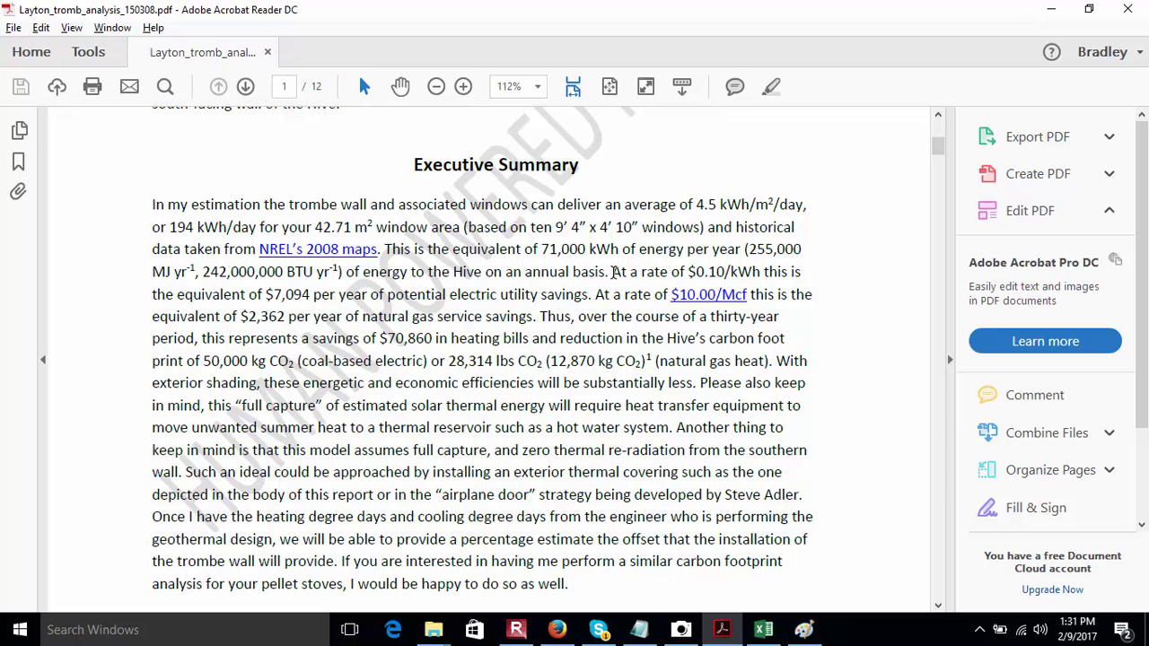
Highlight the $0.10/kWh rate and the $7,094 electric and $2,362 gas savings figures.
{"action": "left_click_drag", "start_coordinate": [613, 271], "coordinate": [761, 279]}
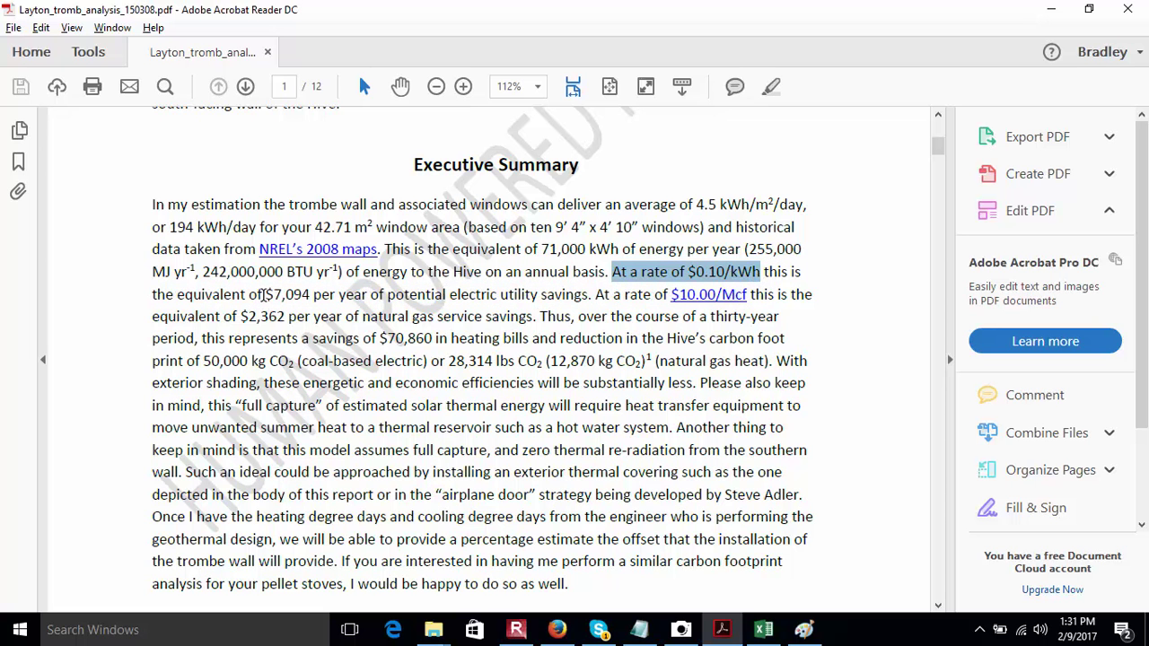
{"action": "left_click_drag", "start_coordinate": [265, 294], "coordinate": [315, 303]}
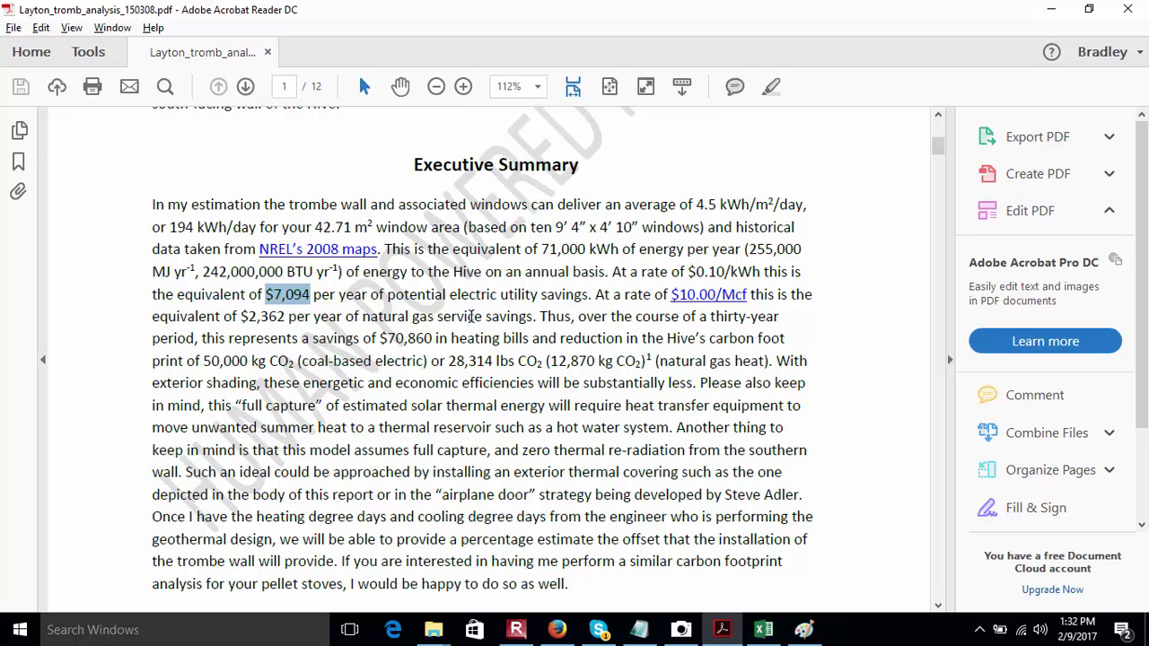
{"action": "left_click_drag", "start_coordinate": [240, 316], "coordinate": [287, 320]}
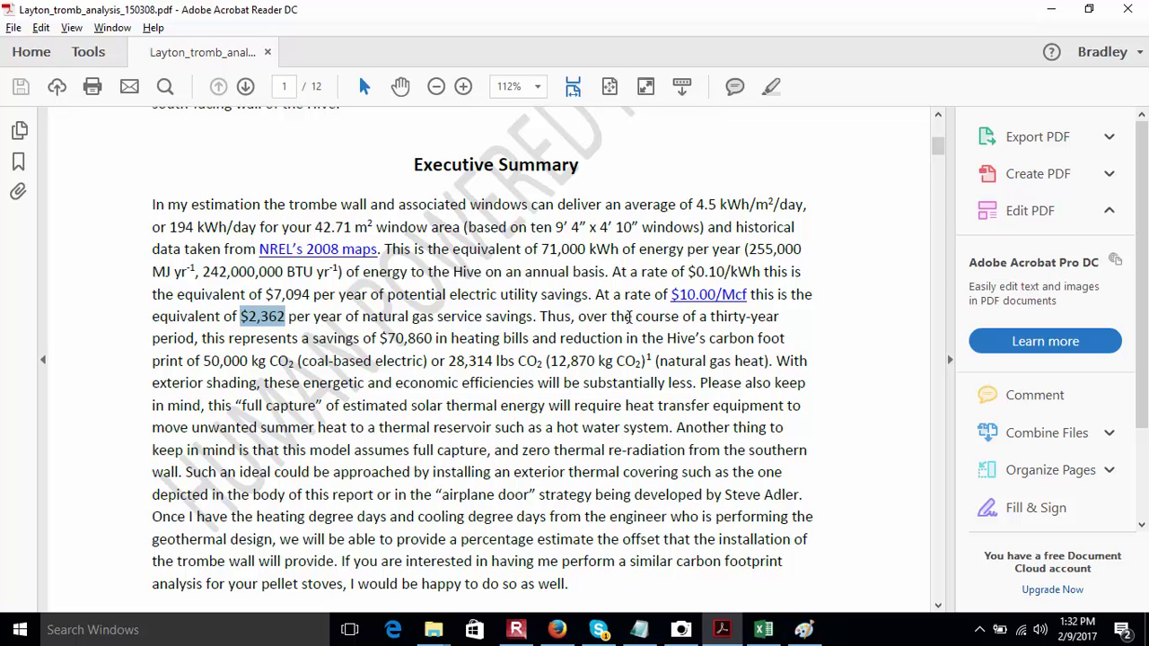
Highlight the $70,860 thirty-year savings and carbon footprint reduction figures, then scroll to the Contents page.
{"action": "left_click_drag", "start_coordinate": [379, 339], "coordinate": [439, 339]}
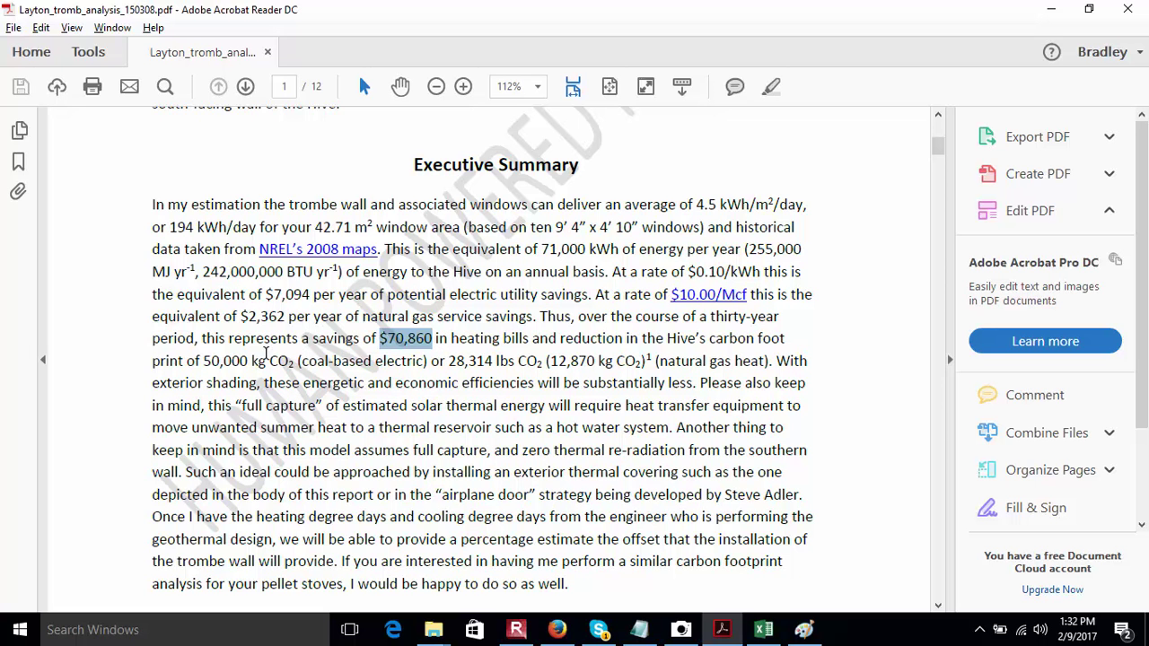
{"action": "left_click_drag", "start_coordinate": [205, 360], "coordinate": [761, 360]}
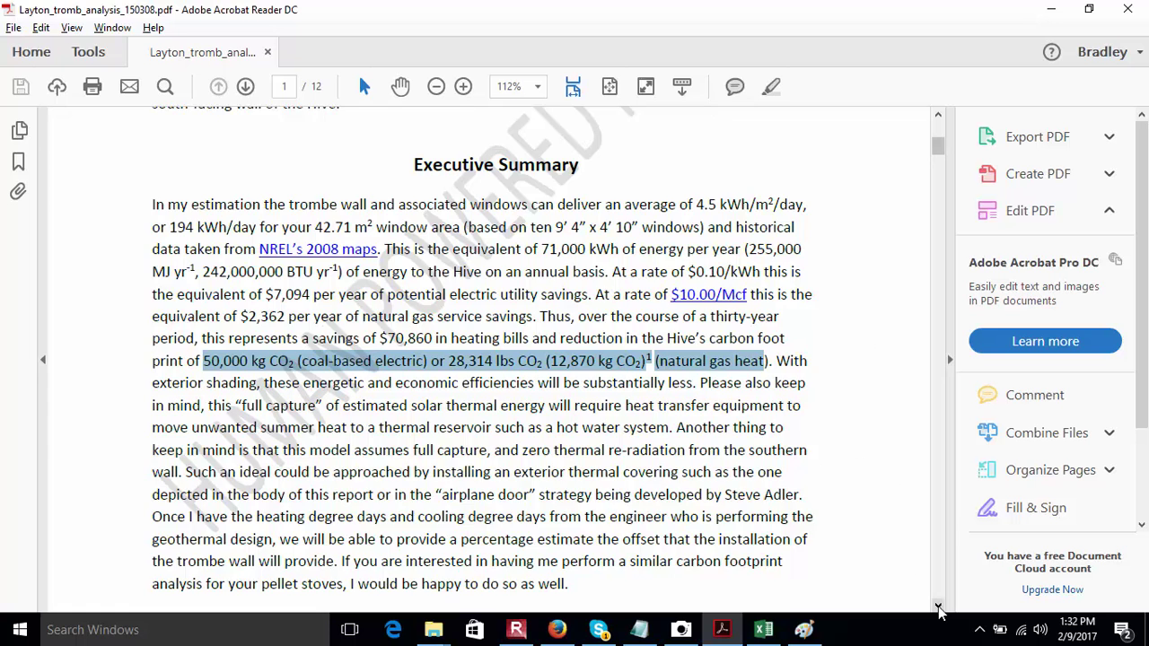
{"action": "left_click_drag", "start_coordinate": [939, 609], "coordinate": [939, 609]}
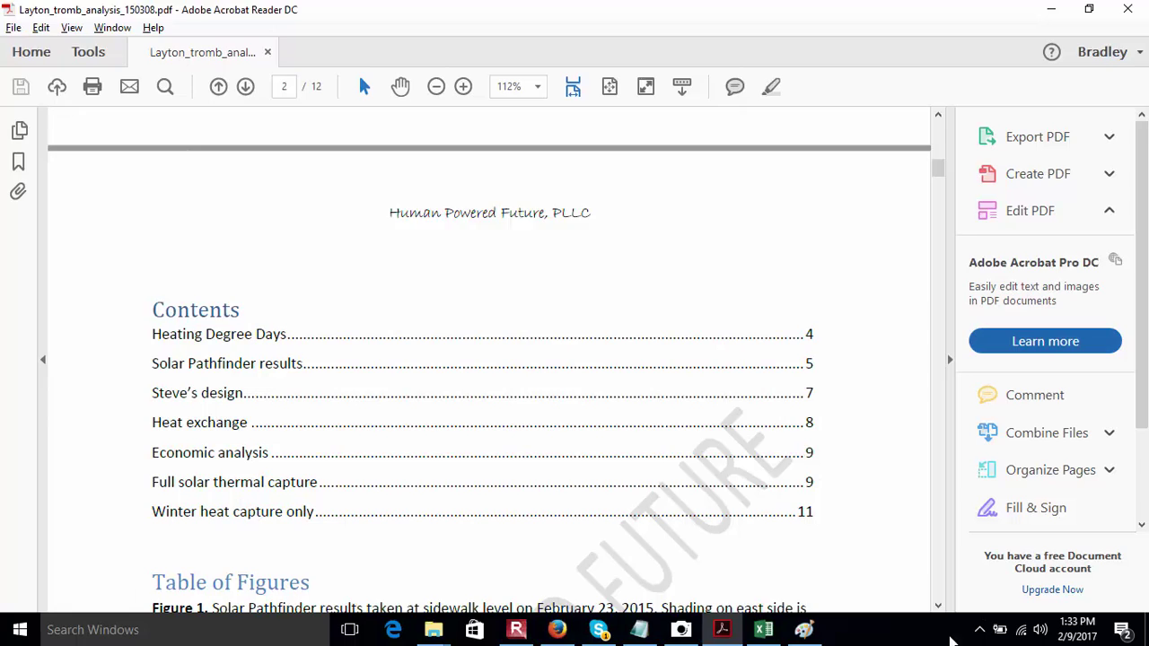
Scroll down to the Heating Degree Days section on page 4.
{"action": "left_click", "coordinate": [939, 607]}
{"action": "left_click", "coordinate": [939, 608]}
{"action": "left_click", "coordinate": [939, 607]}
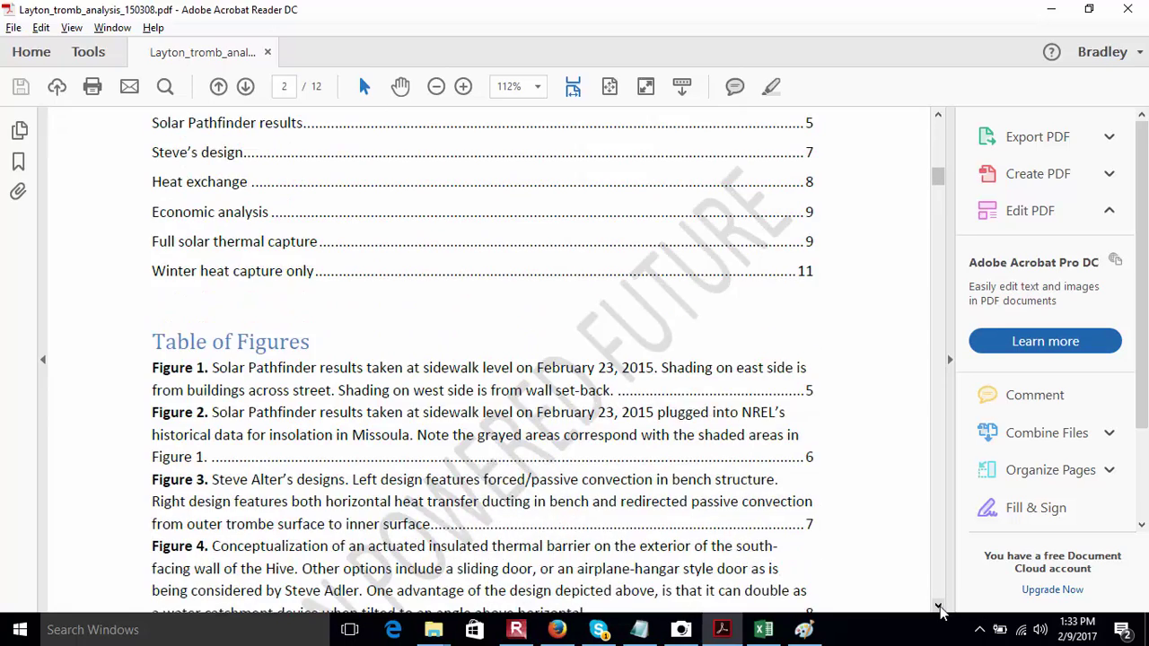
{"action": "left_click", "coordinate": [939, 608]}
{"action": "left_click", "coordinate": [939, 607]}
{"action": "left_click_drag", "start_coordinate": [939, 608], "coordinate": [939, 608]}
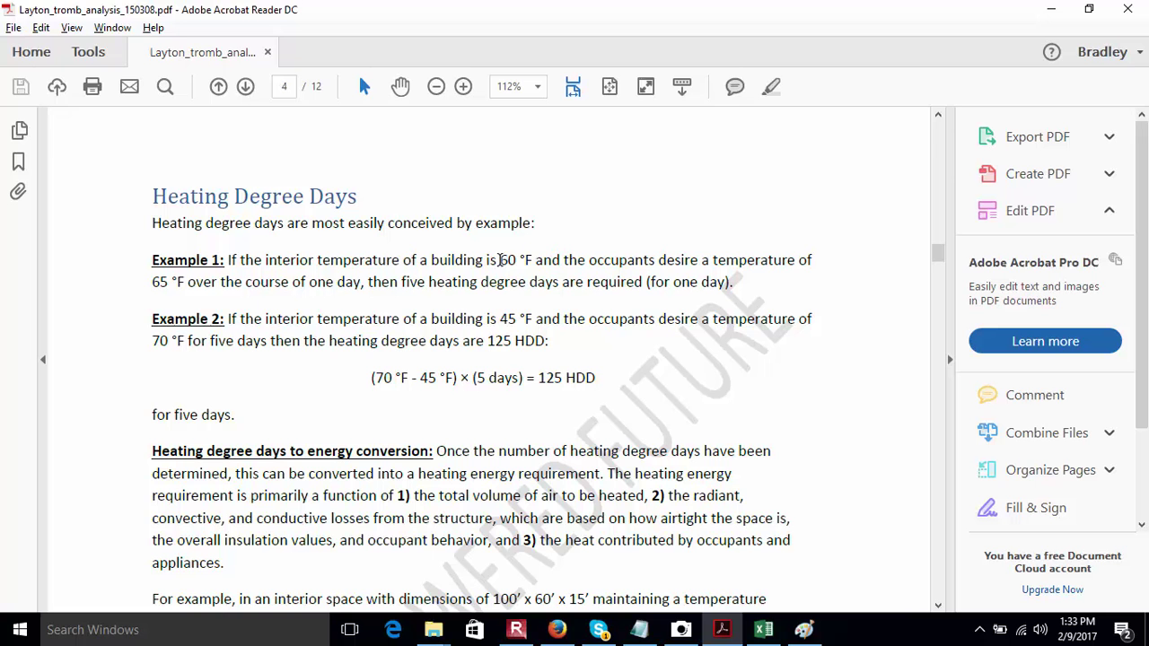
Highlight 60 °F and 65 °F in Example 1, then 45 °F and the 125 HDD result in Example 2.
{"action": "left_click_drag", "start_coordinate": [499, 260], "coordinate": [530, 261]}
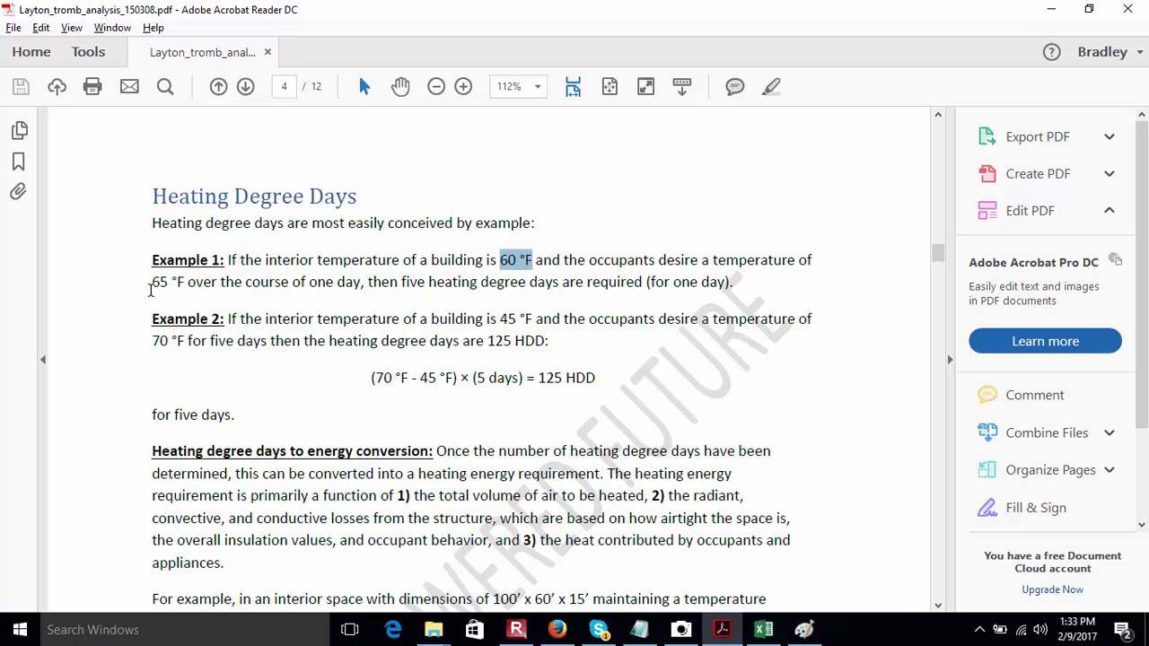
{"action": "left_click_drag", "start_coordinate": [152, 281], "coordinate": [183, 285]}
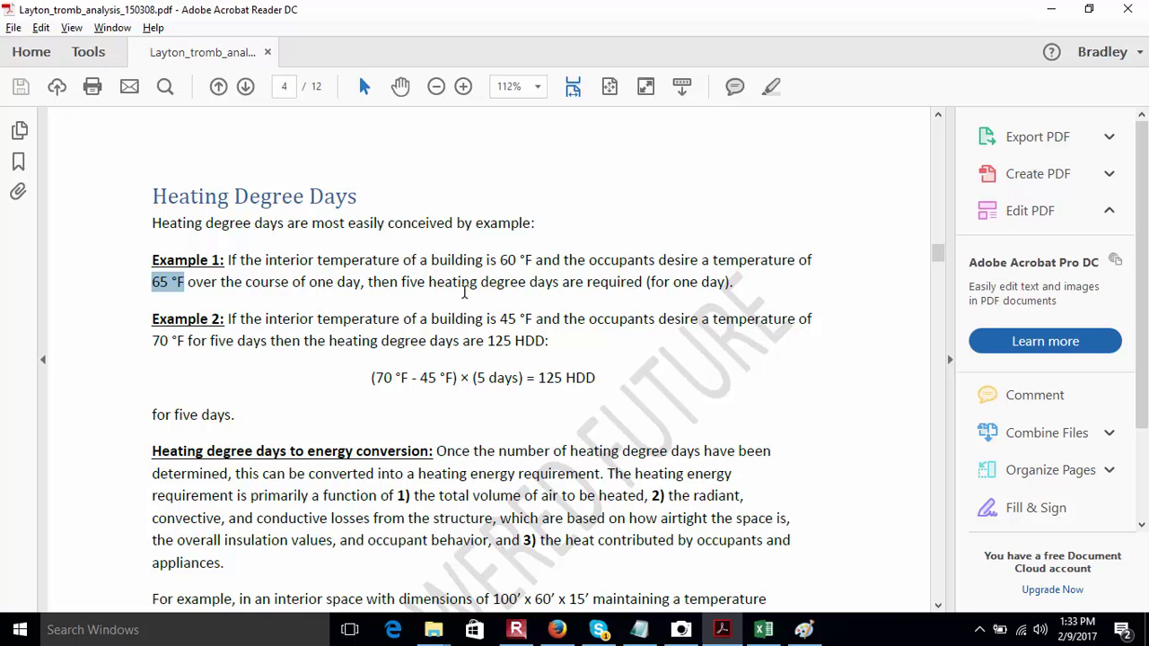
{"action": "left_click_drag", "start_coordinate": [499, 321], "coordinate": [532, 321]}
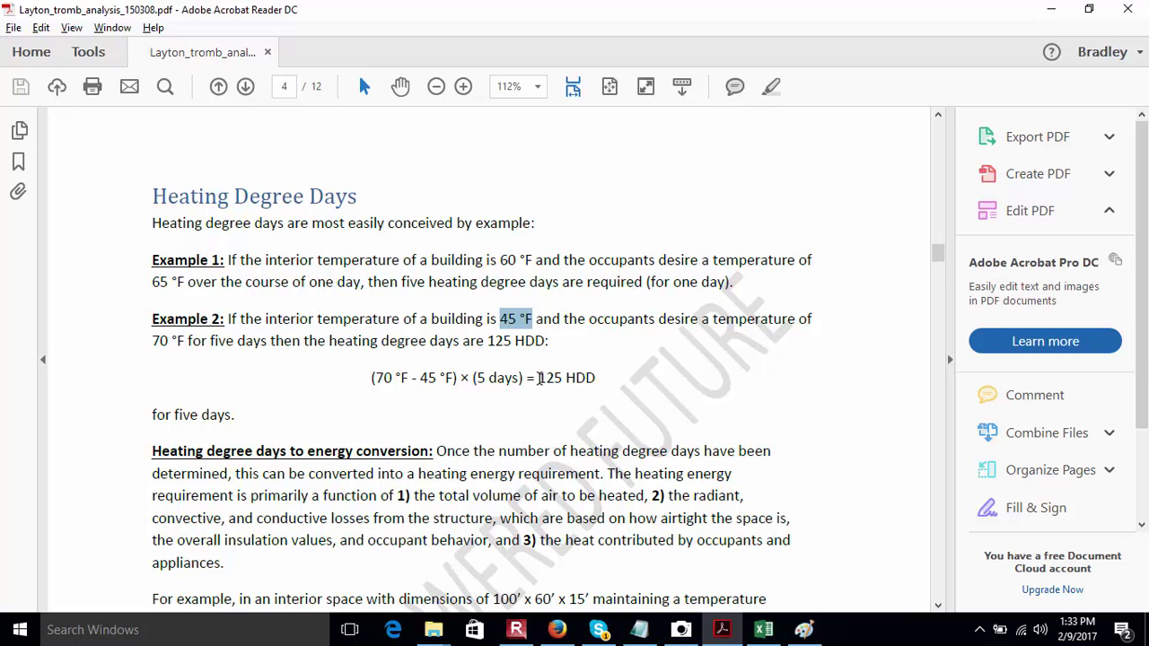
{"action": "left_click_drag", "start_coordinate": [537, 378], "coordinate": [591, 388]}
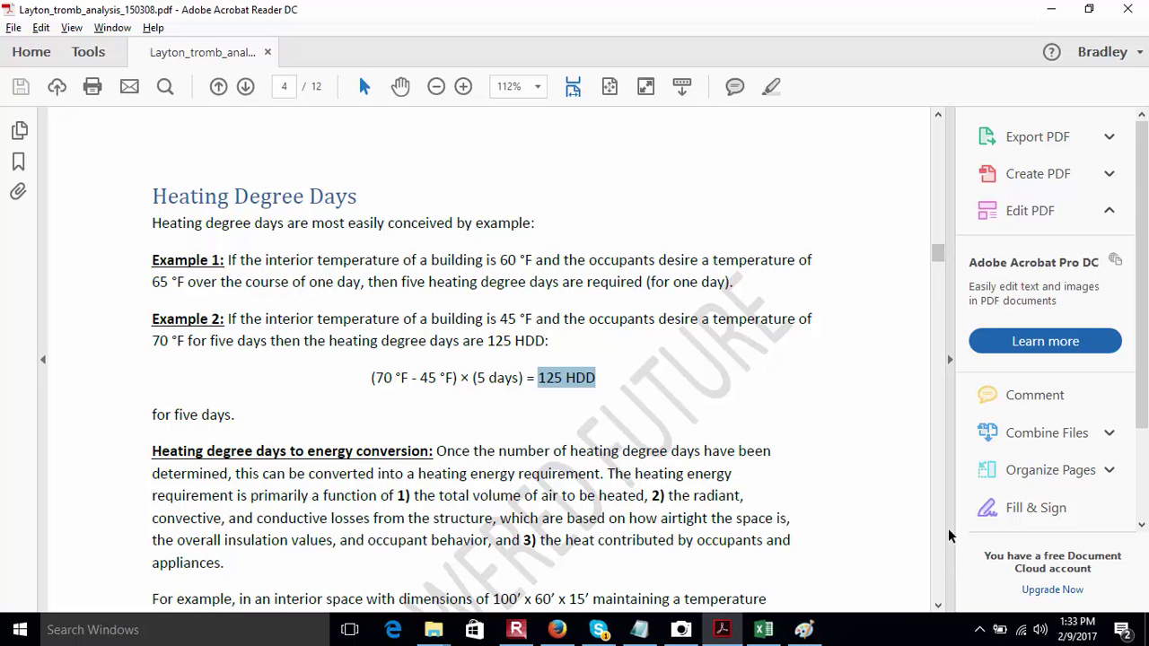
Scroll from page 4 down to page 6's Figure 2 spreadsheet screenshot.
{"action": "left_click", "coordinate": [938, 607]}
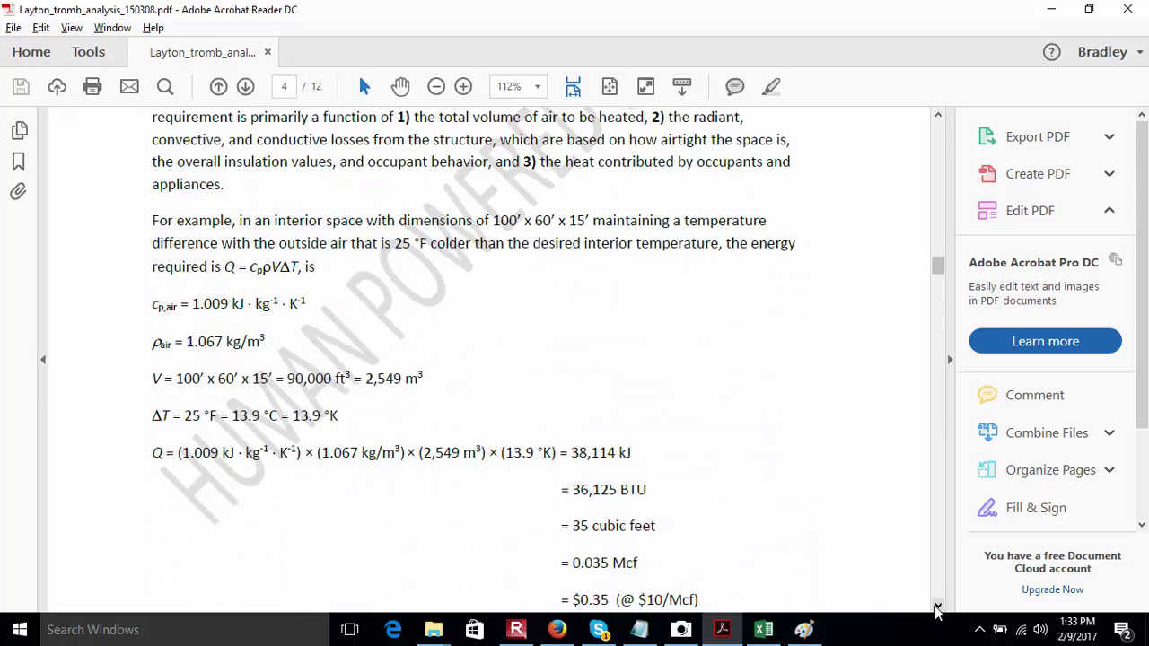
{"action": "left_click_drag", "start_coordinate": [937, 609], "coordinate": [937, 609]}
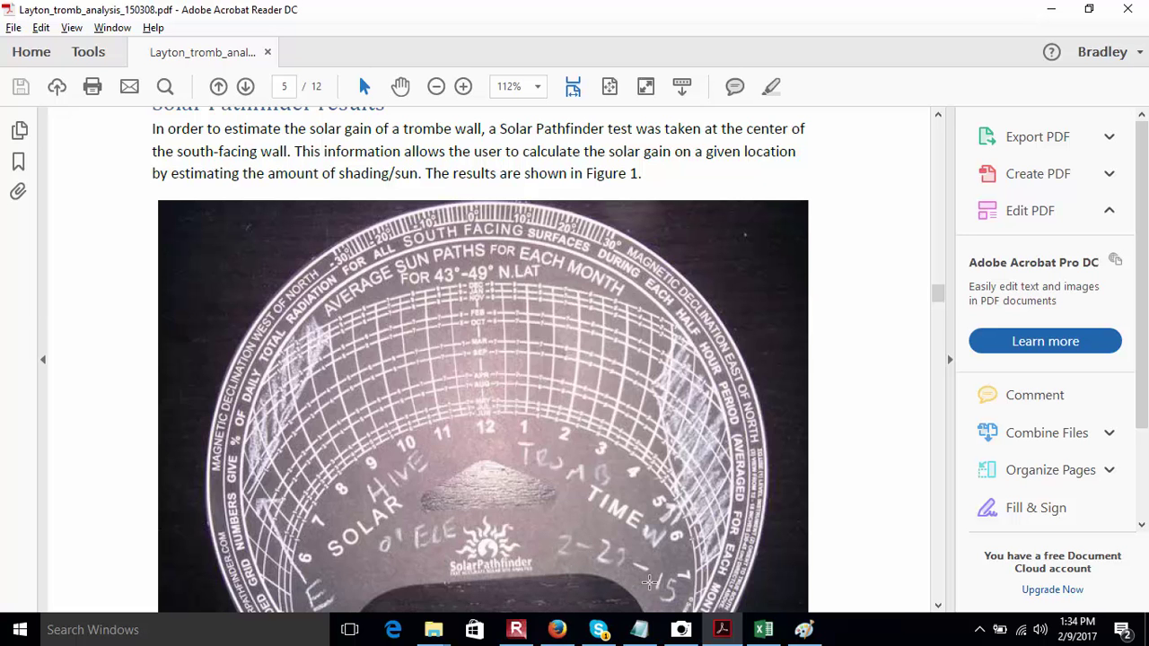
{"action": "left_click", "coordinate": [939, 607]}
{"action": "left_click", "coordinate": [938, 607]}
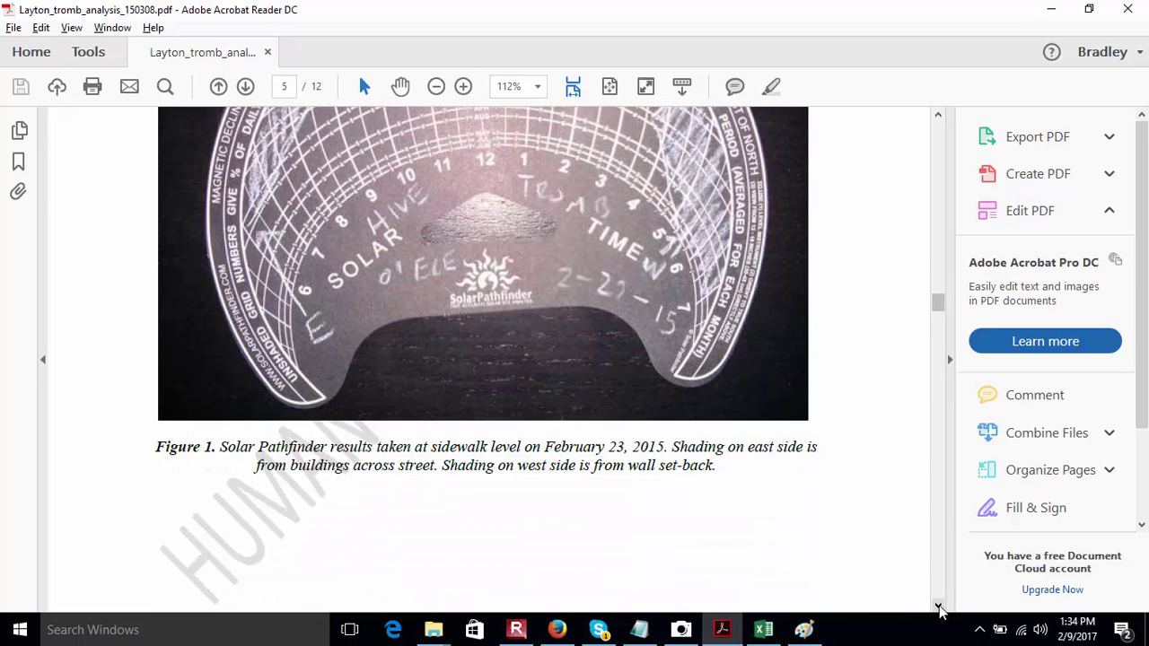
{"action": "left_click", "coordinate": [938, 607]}
{"action": "left_click", "coordinate": [938, 607]}
{"action": "left_click", "coordinate": [938, 607]}
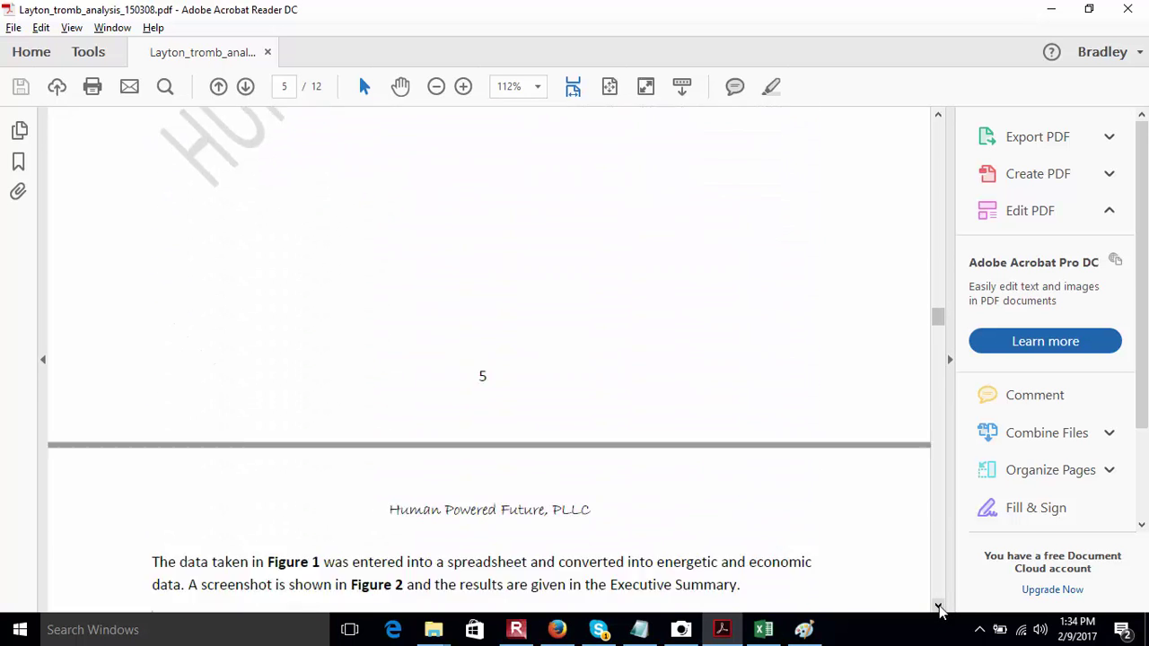
{"action": "left_click", "coordinate": [939, 607]}
{"action": "left_click", "coordinate": [938, 607]}
{"action": "left_click", "coordinate": [939, 607]}
{"action": "left_click", "coordinate": [938, 607]}
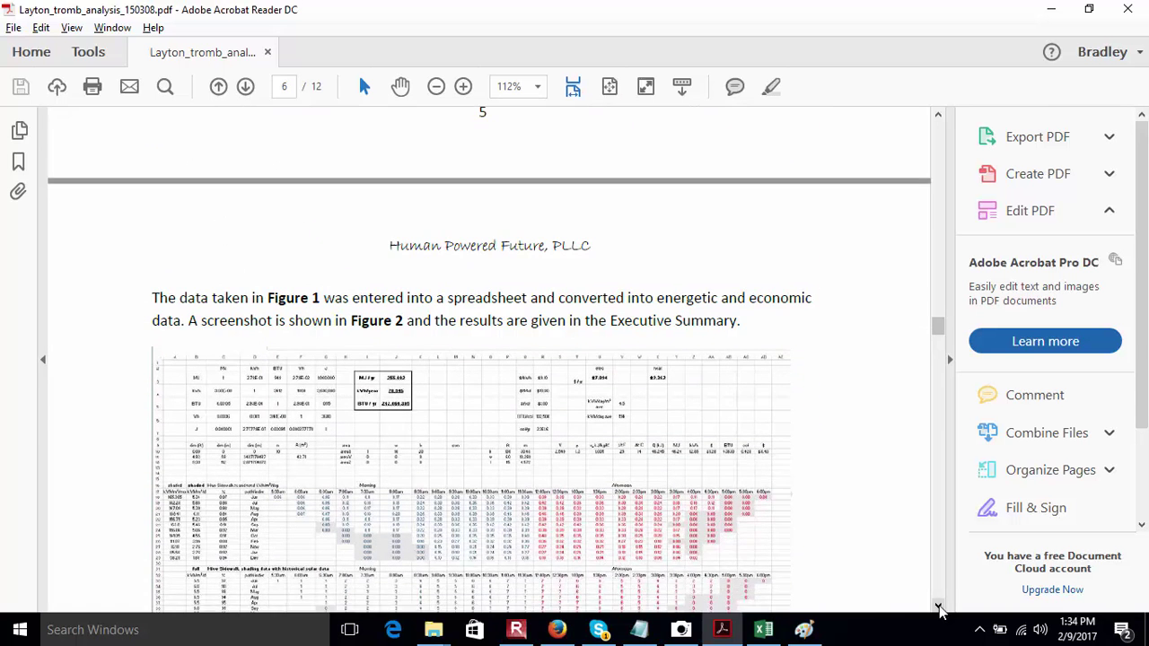
{"action": "left_click", "coordinate": [938, 607]}
{"action": "left_click", "coordinate": [938, 607]}
{"action": "left_click", "coordinate": [938, 607]}
{"action": "left_click", "coordinate": [938, 607]}
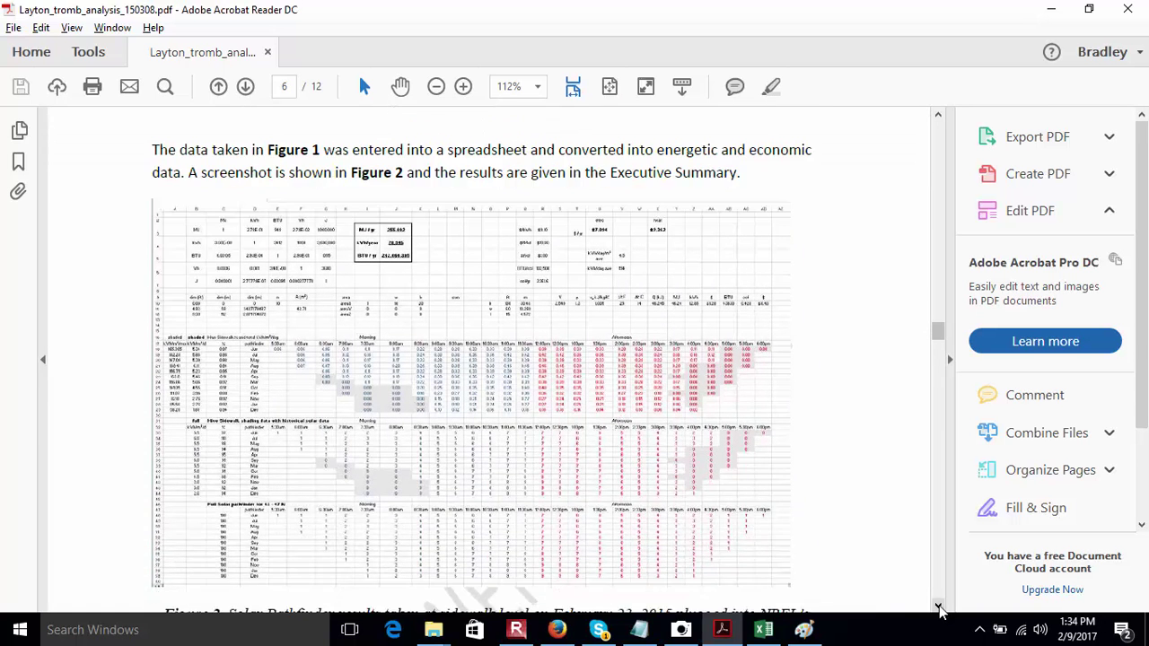
{"action": "left_click", "coordinate": [938, 607]}
{"action": "left_click", "coordinate": [938, 607]}
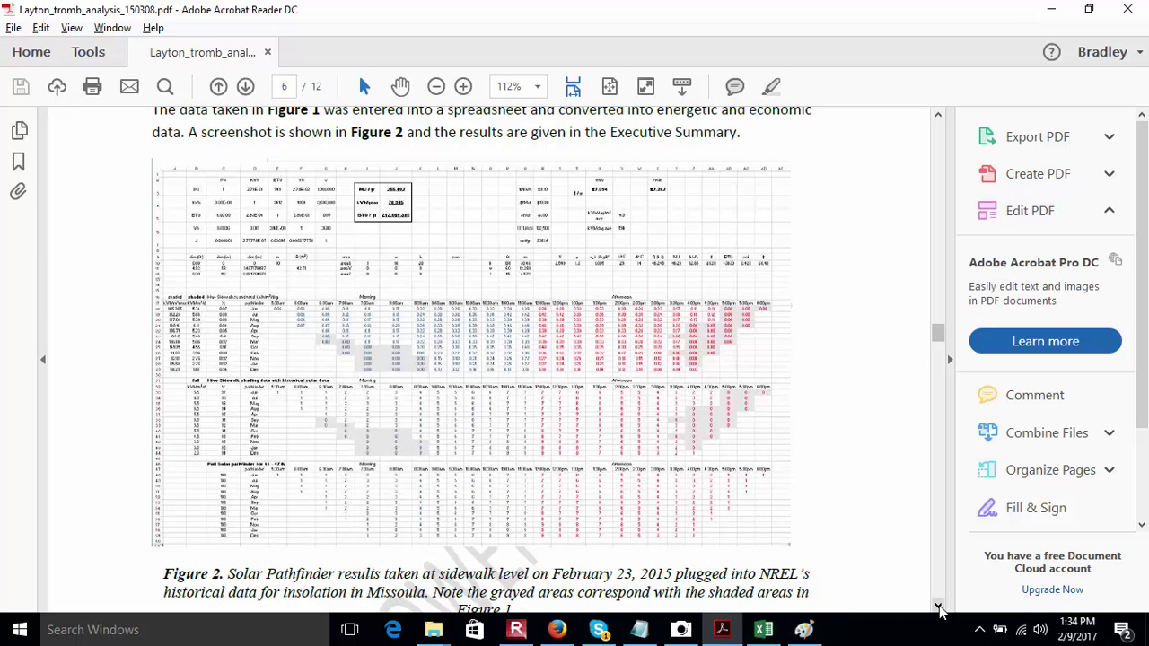
In the solar_thermal workbook, trace E23's formula =$B38*E38/100 to its source cell H38.
{"action": "left_click", "coordinate": [764, 633]}
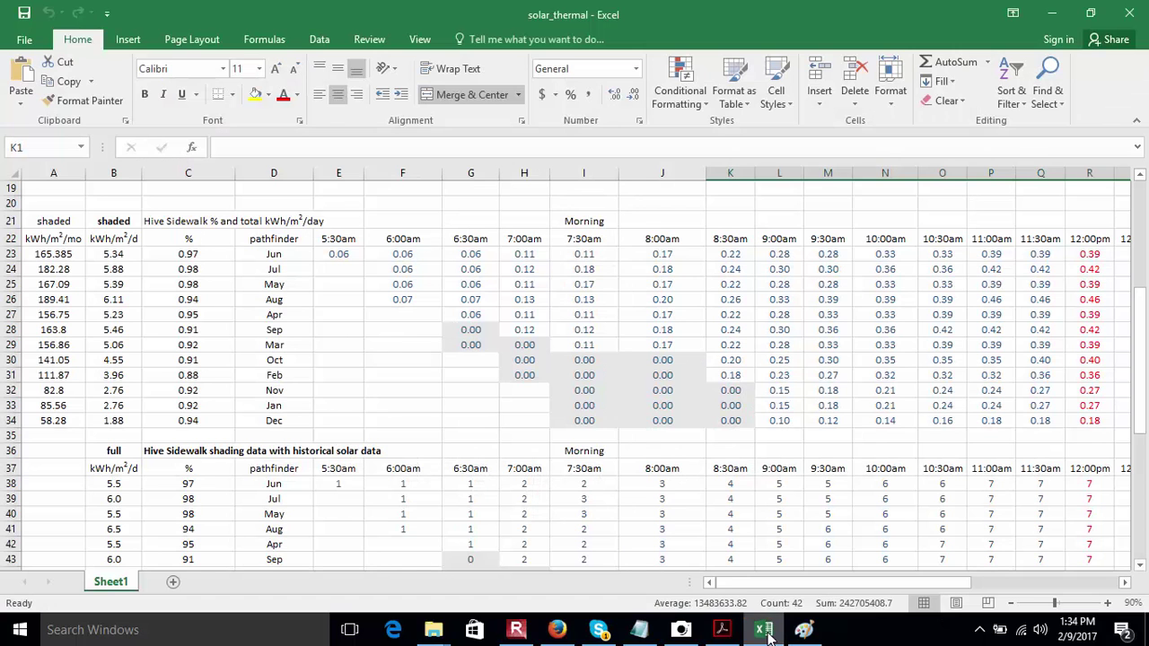
{"action": "left_click", "coordinate": [342, 257]}
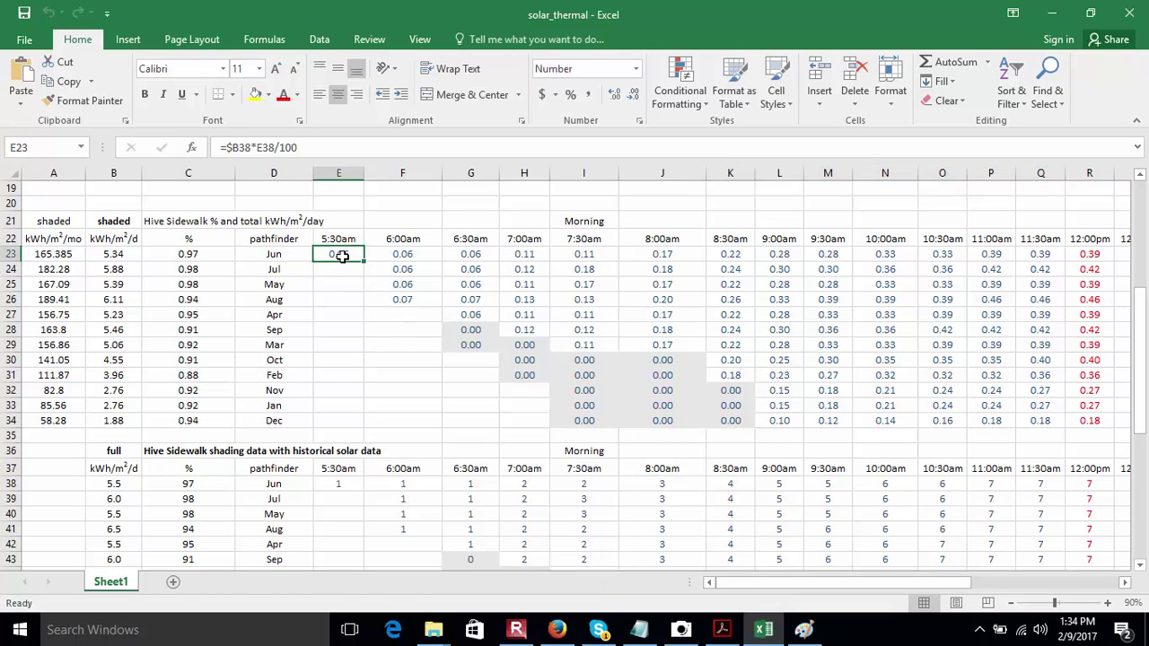
{"action": "double_click", "coordinate": [345, 255]}
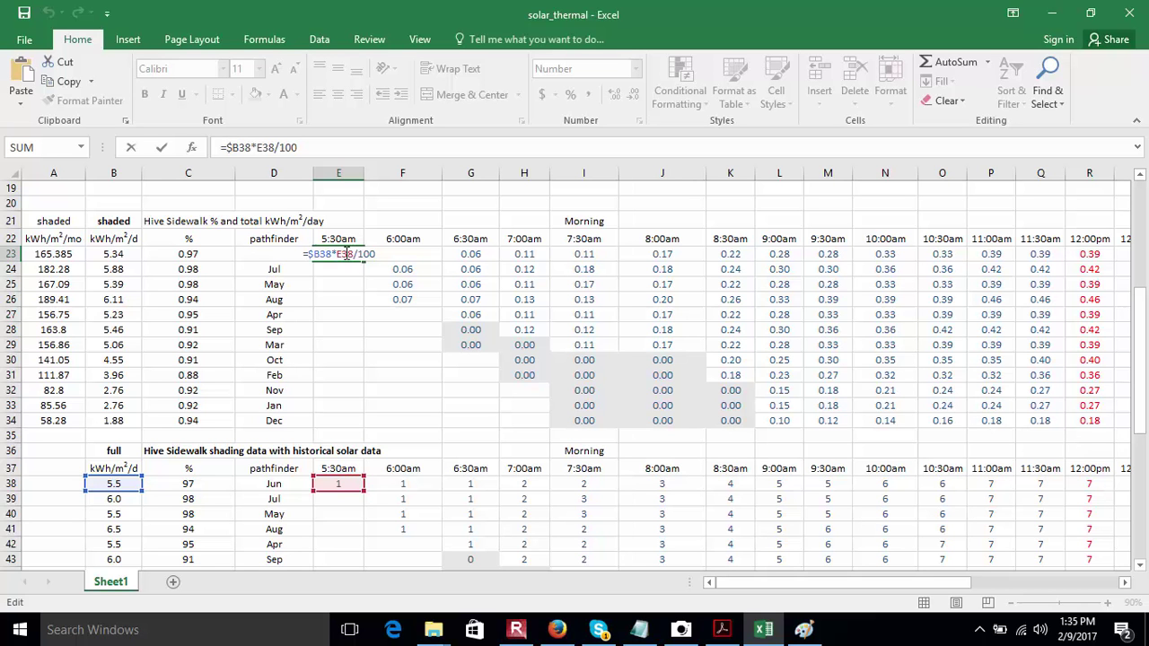
{"action": "key", "text": "Return"}
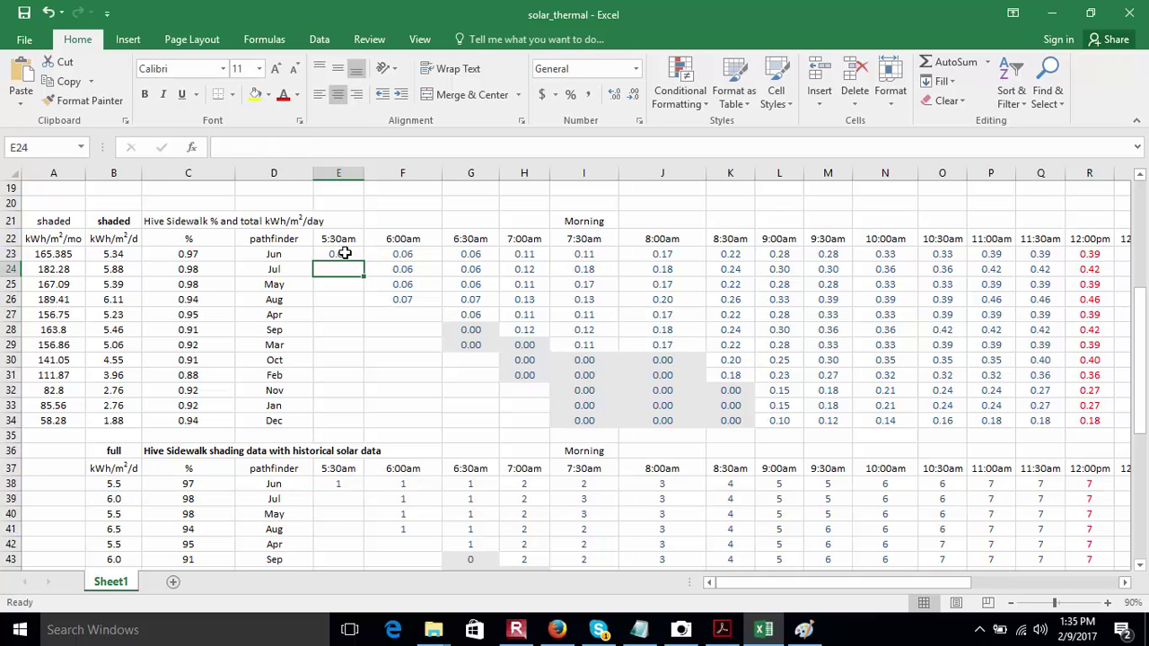
{"action": "left_click", "coordinate": [350, 255]}
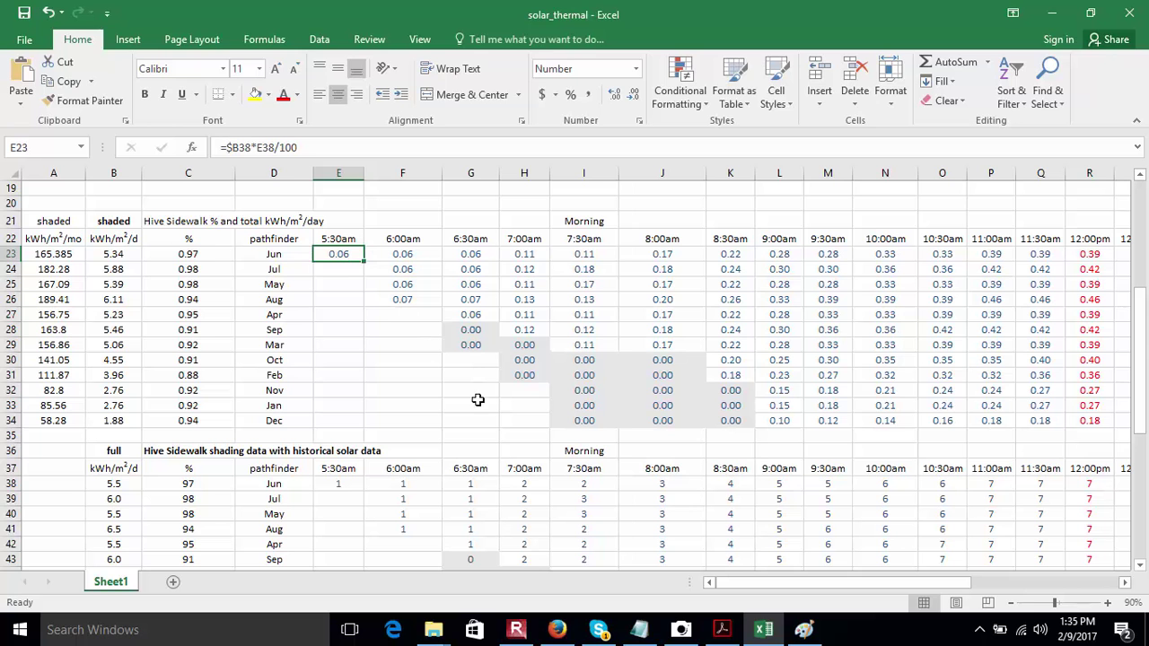
{"action": "double_click", "coordinate": [518, 485]}
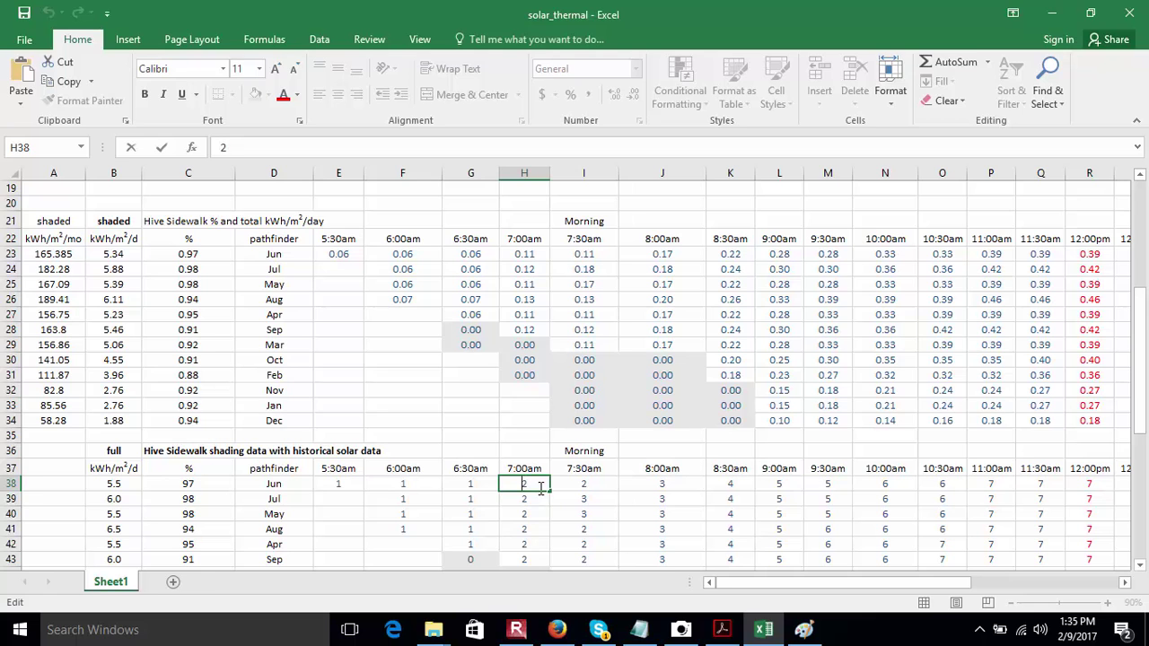
Close the September PV map in Paint, minimize the NREL_PV folder, and bring up Firefox's Moodle page.
{"action": "key", "text": "alt+Tab"}
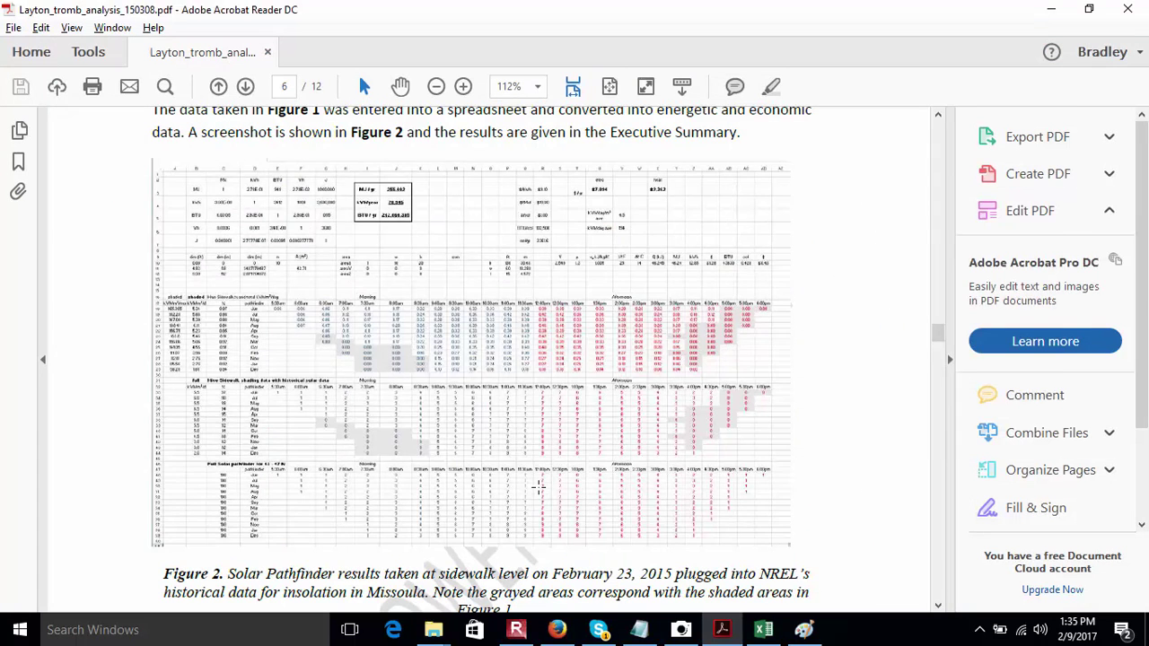
{"action": "key", "text": "alt+Tab"}
{"action": "key", "text": "Tab"}
{"action": "key", "text": "alt+Tab"}
{"action": "key", "text": "Tab"}
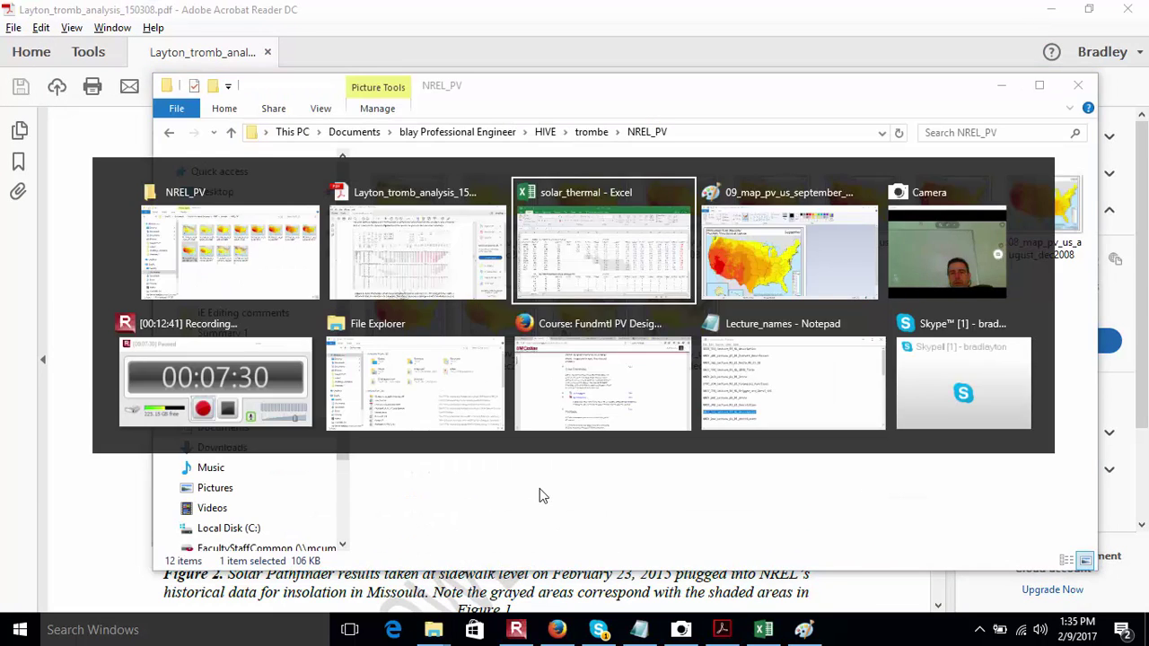
{"action": "key", "text": "Tab"}
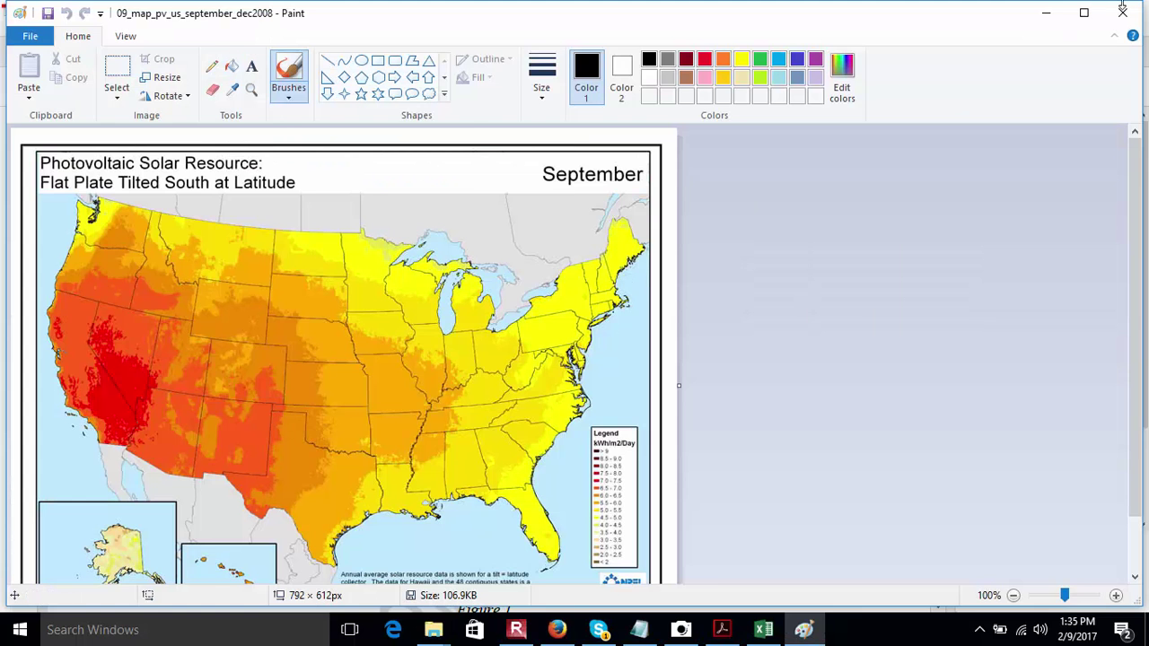
{"action": "left_click", "coordinate": [1122, 11]}
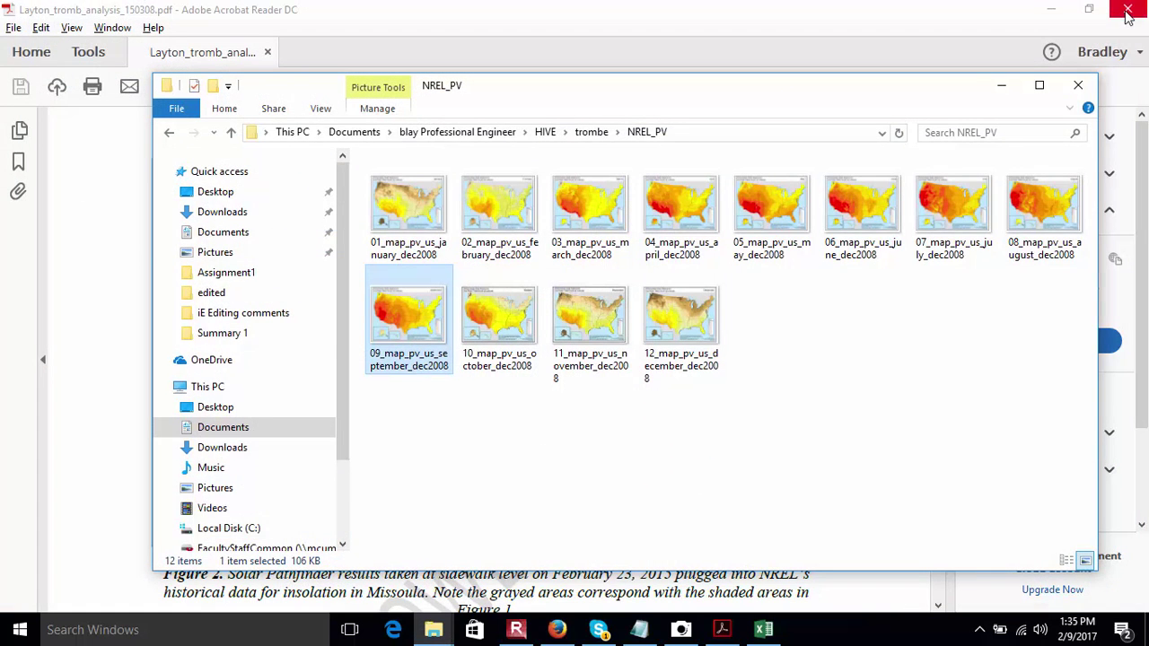
{"action": "left_click", "coordinate": [1001, 88]}
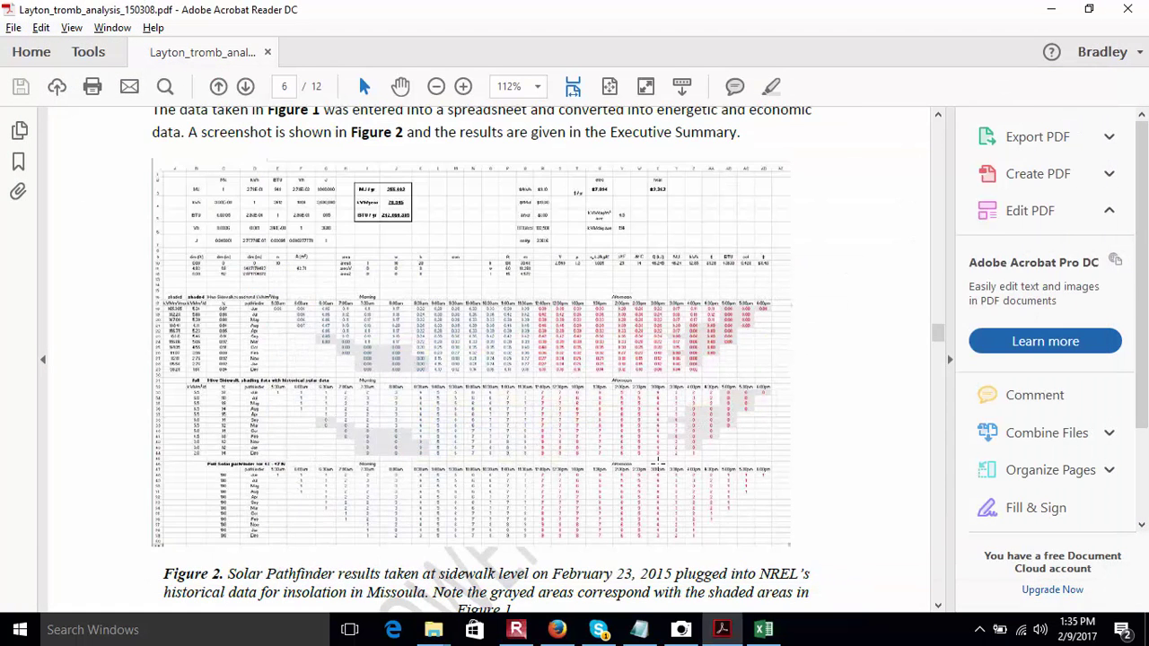
{"action": "left_click", "coordinate": [558, 628]}
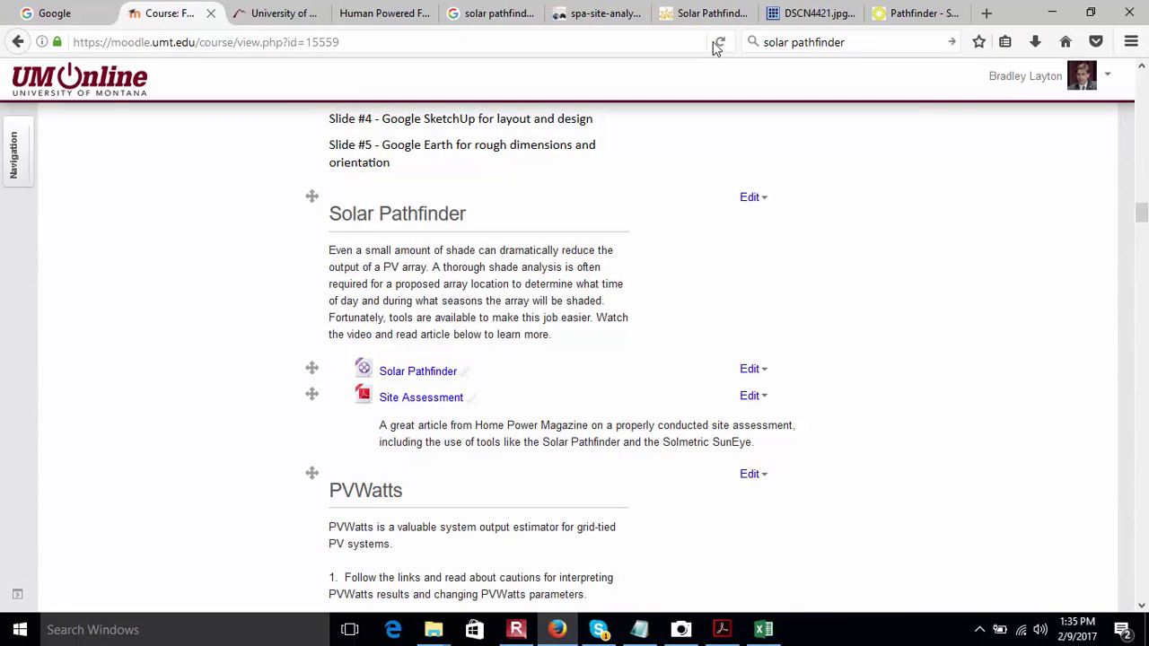
View the sample spa-site-analysis report image at full size, then return to Acrobat's Figure 2 page.
{"action": "left_click", "coordinate": [609, 20]}
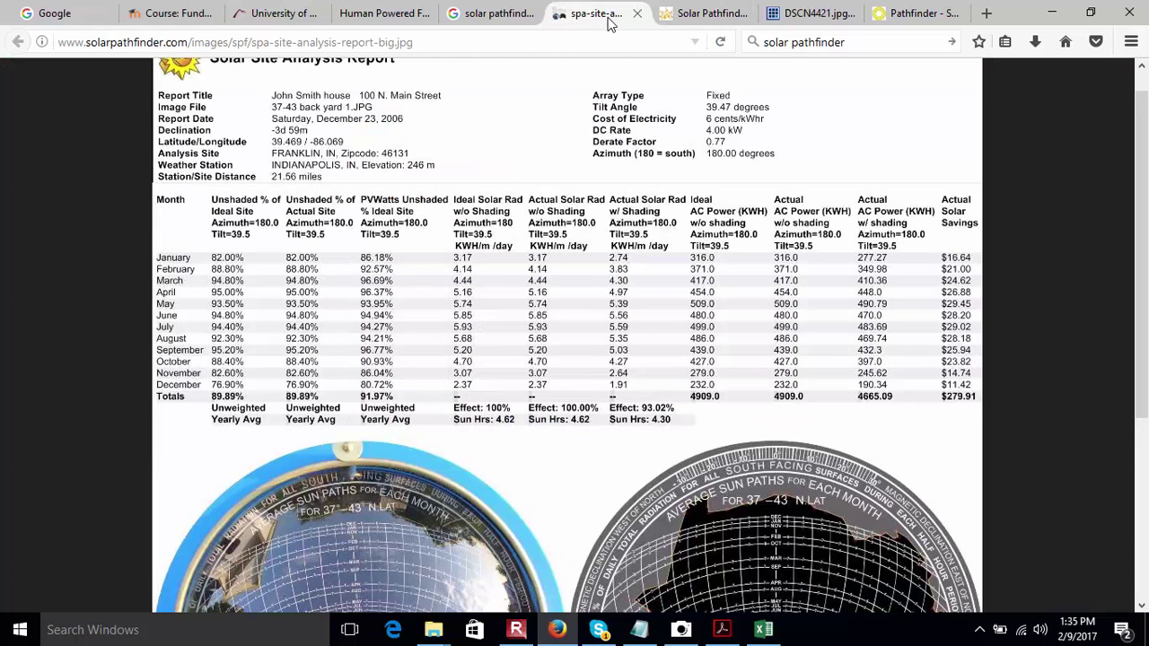
{"action": "left_click", "coordinate": [744, 547]}
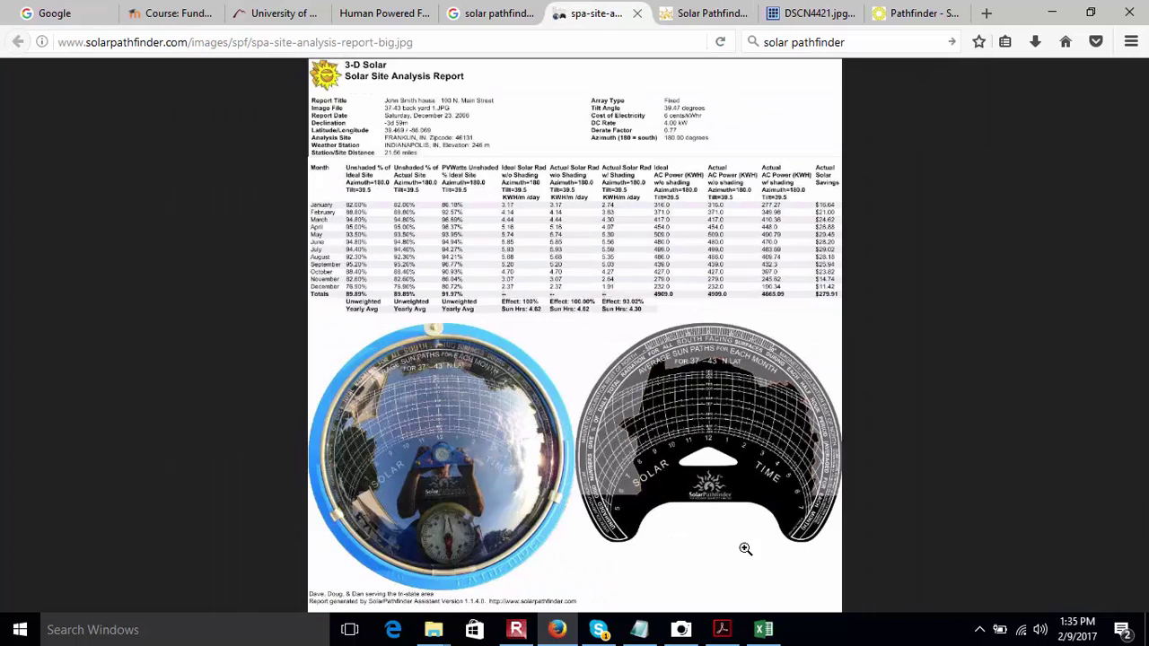
{"action": "left_click", "coordinate": [709, 439]}
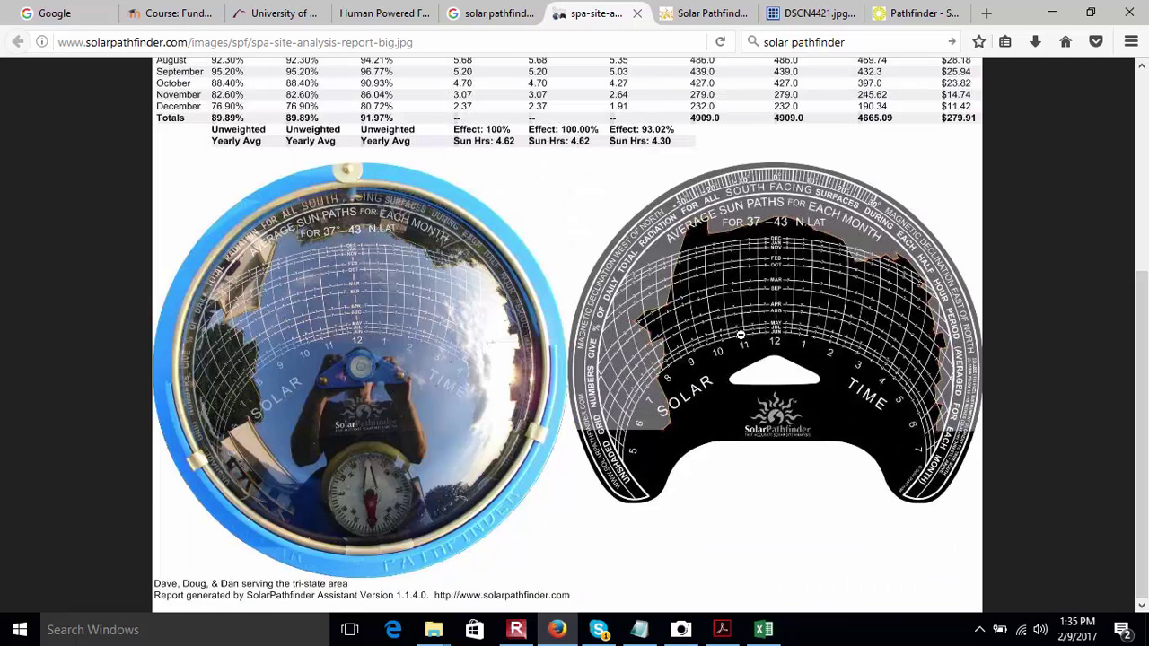
{"action": "key", "text": "alt+Tab"}
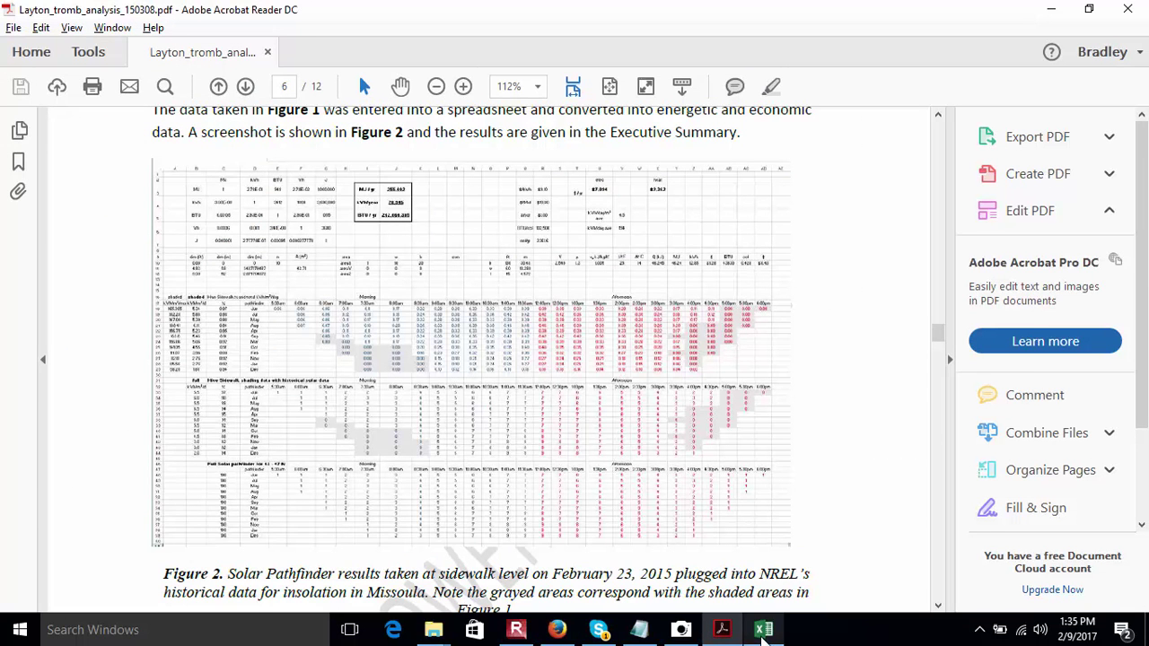
Back in the solar_thermal sheet, show I23's June 7:30am formula =$B38*I38/100.
{"action": "left_click", "coordinate": [764, 629]}
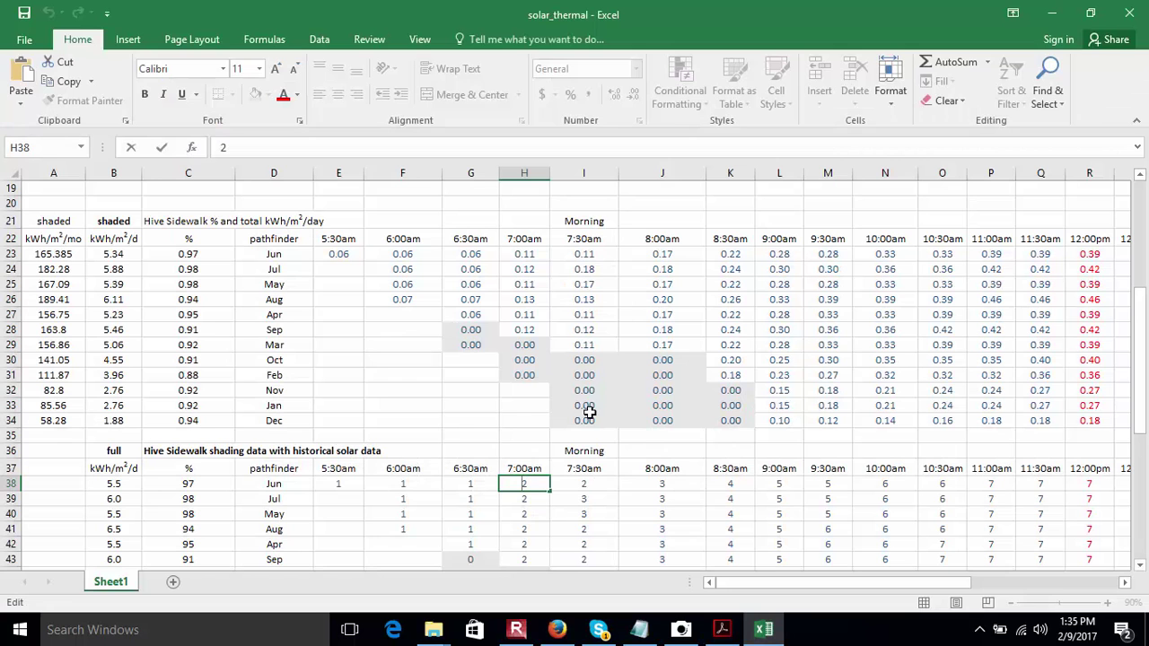
{"action": "left_click", "coordinate": [590, 255]}
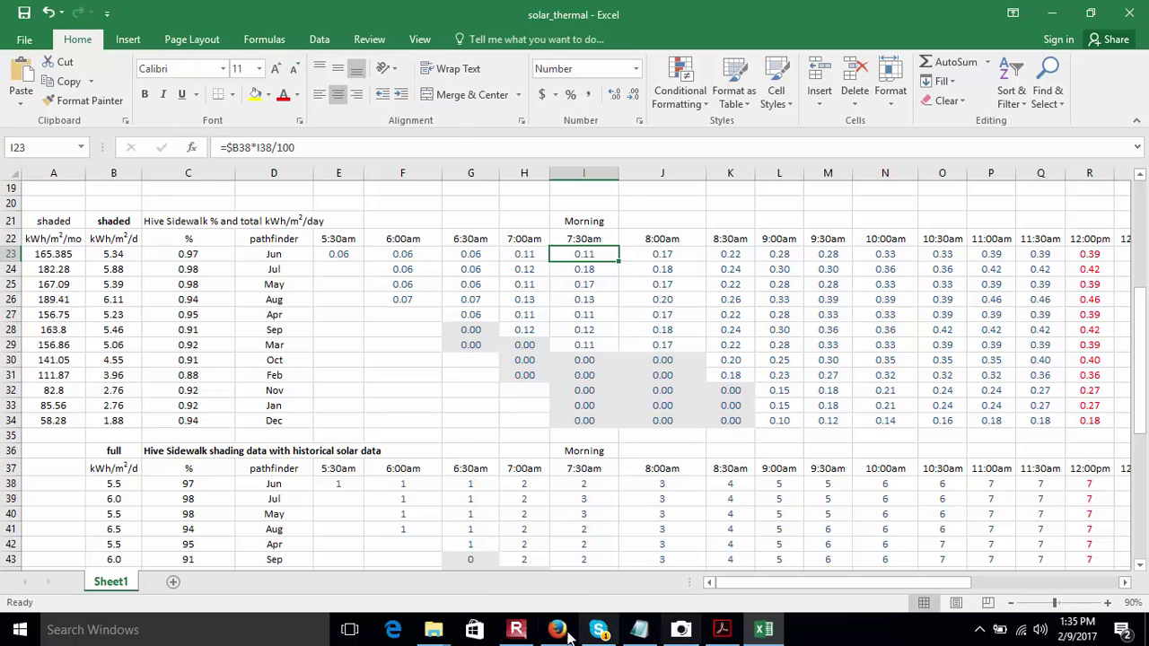
{"action": "left_click", "coordinate": [516, 630]}
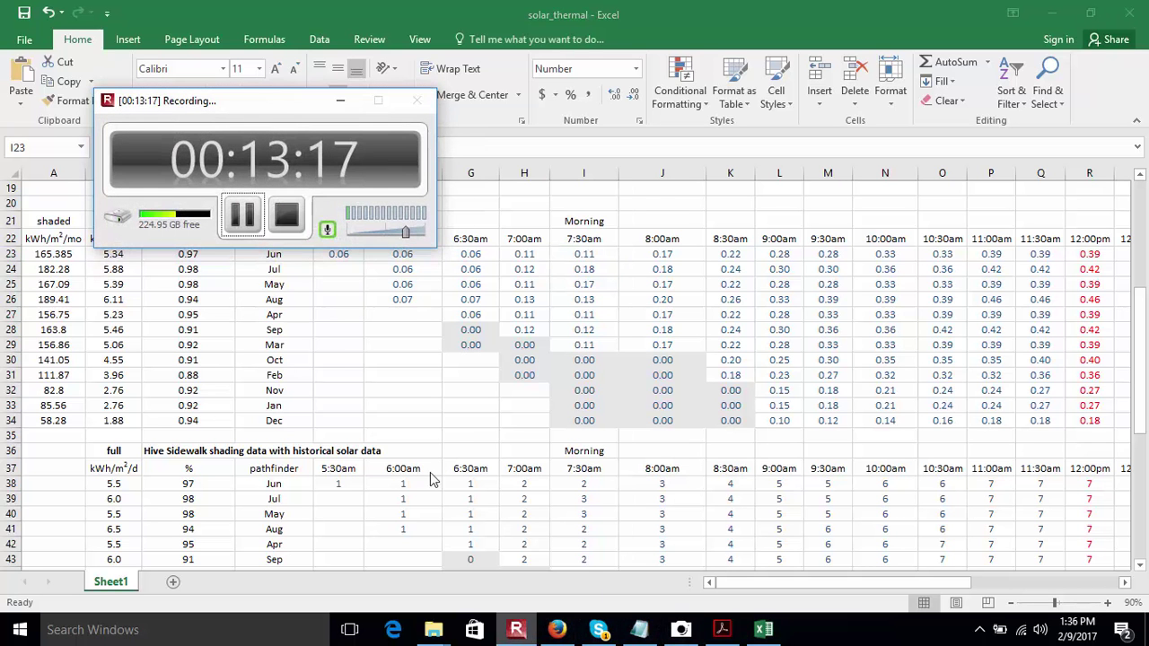
{"action": "left_click", "coordinate": [242, 213]}
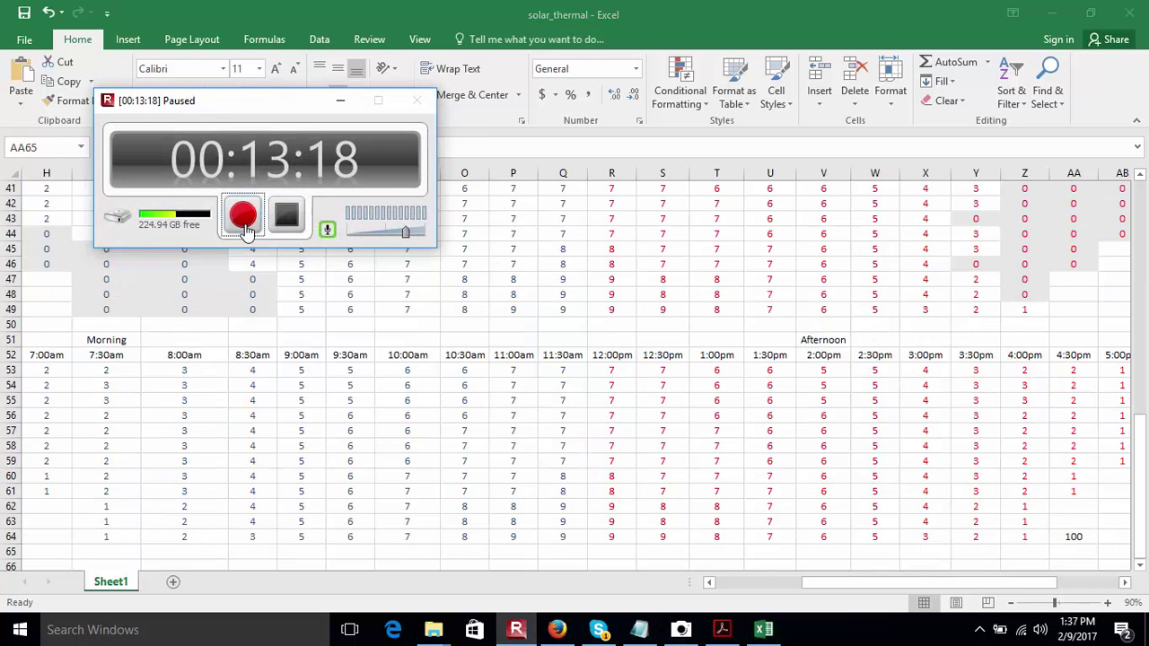
Bring Excel back in front of the camera and scroll across the 6:00am–5:30pm shading table columns.
{"action": "left_click", "coordinate": [243, 215]}
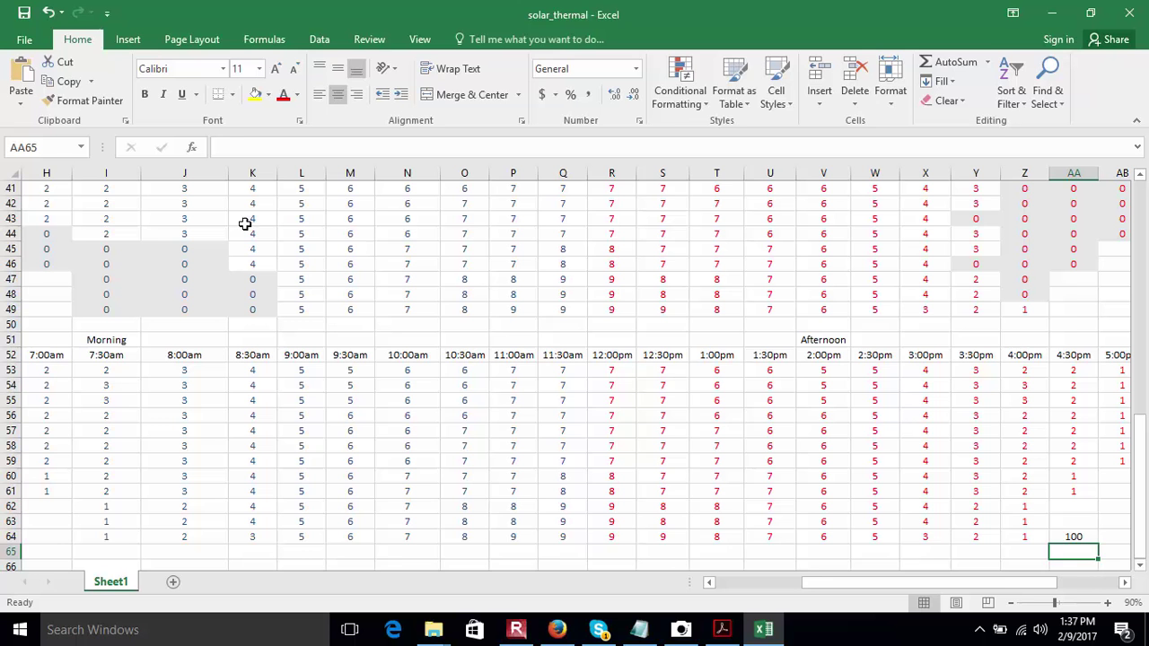
{"action": "left_click", "coordinate": [681, 630]}
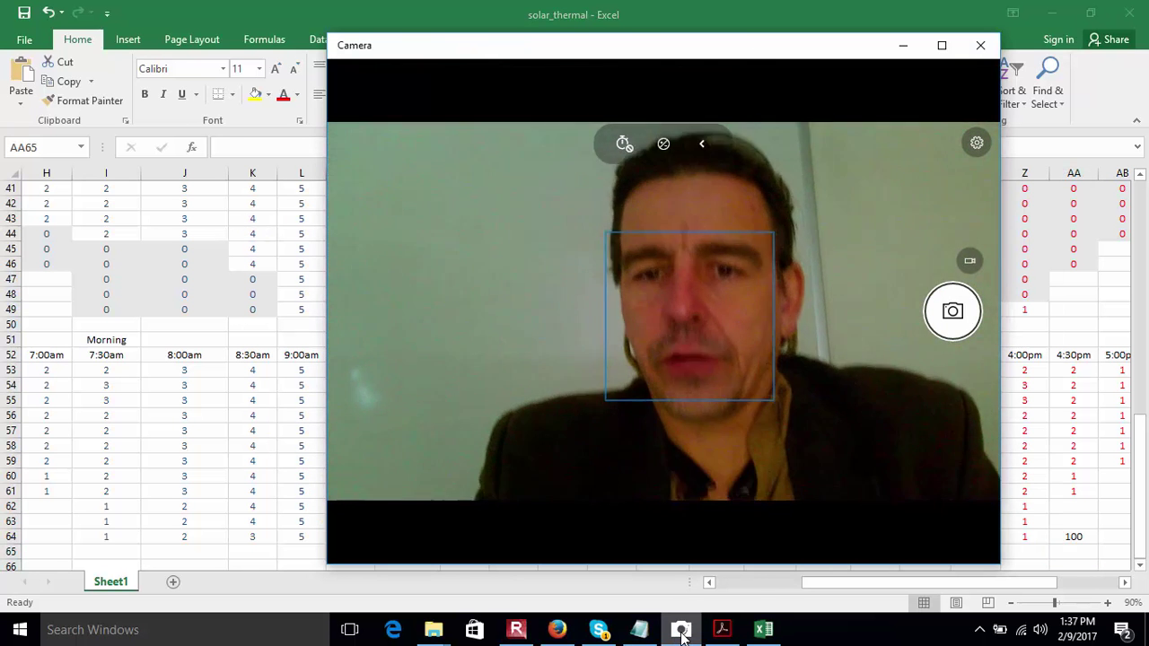
{"action": "key", "text": "alt+Tab"}
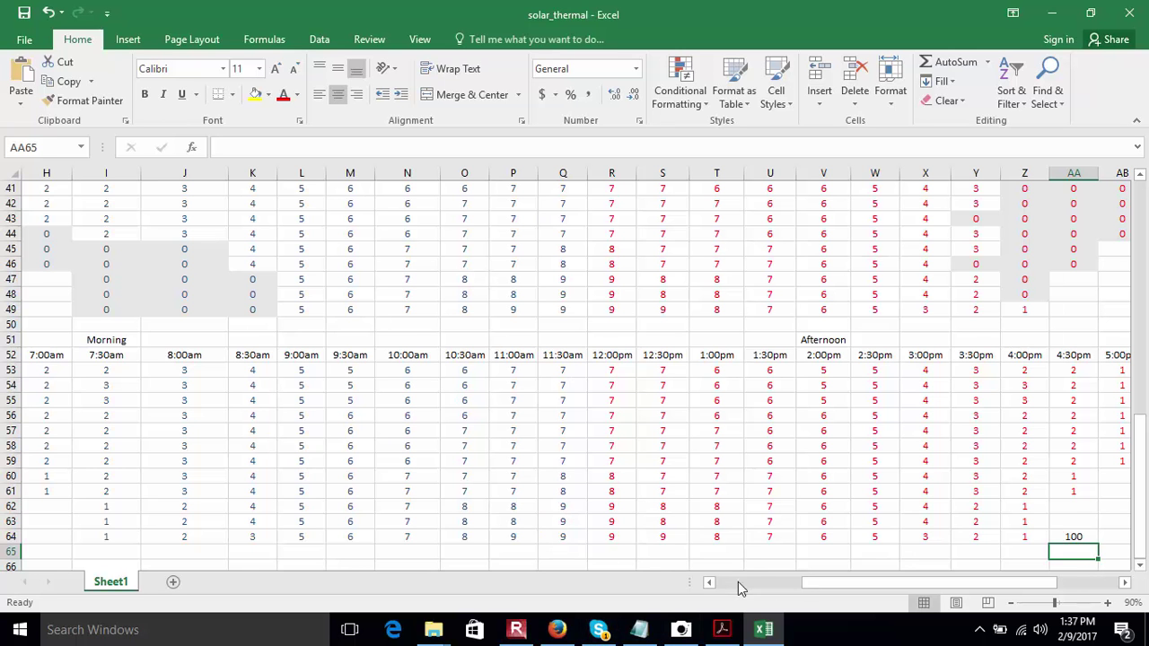
{"action": "left_click_drag", "start_coordinate": [816, 587], "coordinate": [735, 582]}
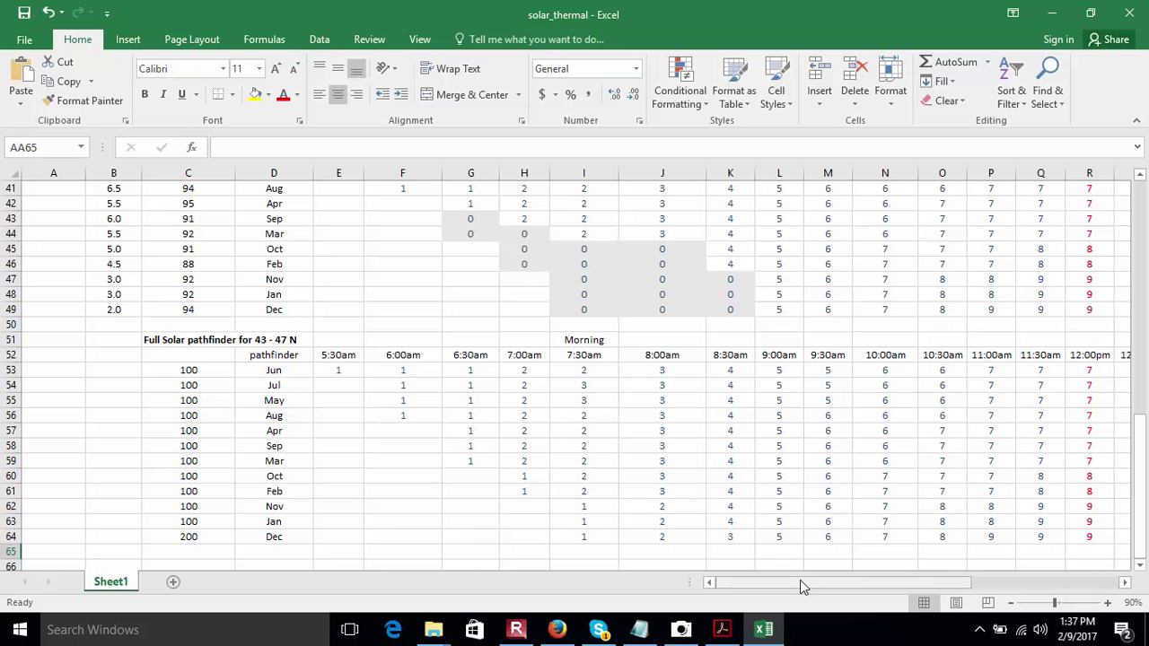
{"action": "left_click_drag", "start_coordinate": [799, 581], "coordinate": [869, 592]}
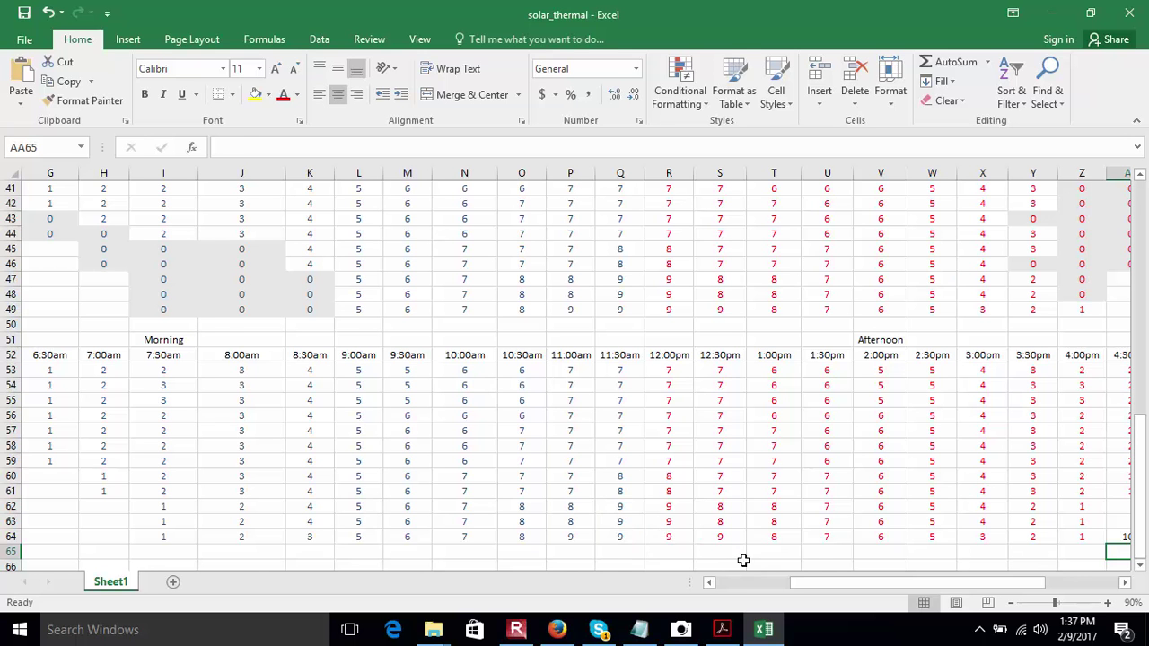
{"action": "left_click_drag", "start_coordinate": [800, 580], "coordinate": [830, 585]}
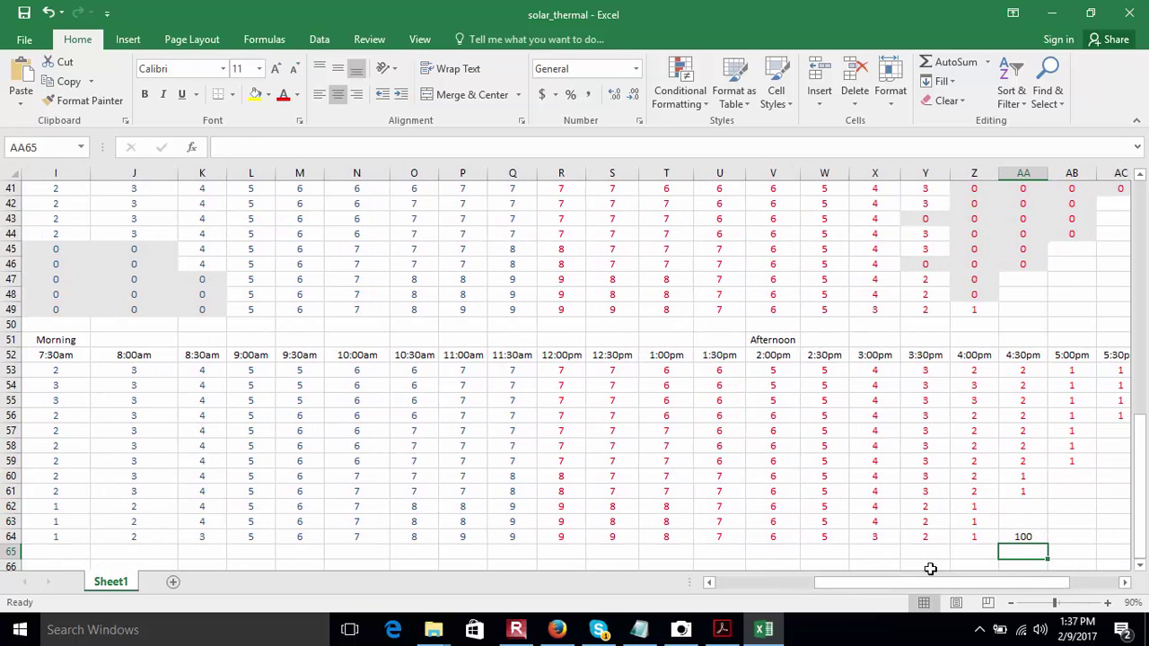
Inspect row 64's formulas: AA64's =SUM(I64:Z64), then Z64, S64 and R64 (=Q64).
{"action": "left_click", "coordinate": [1028, 539]}
{"action": "double_click", "coordinate": [1028, 539]}
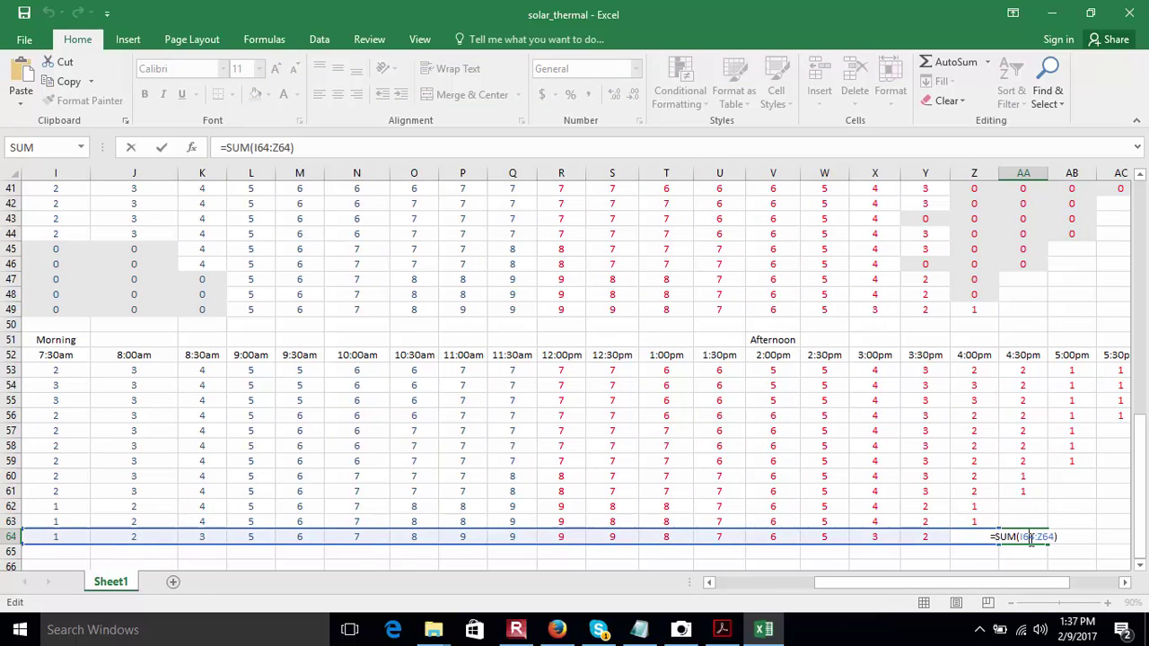
{"action": "key", "text": "Return"}
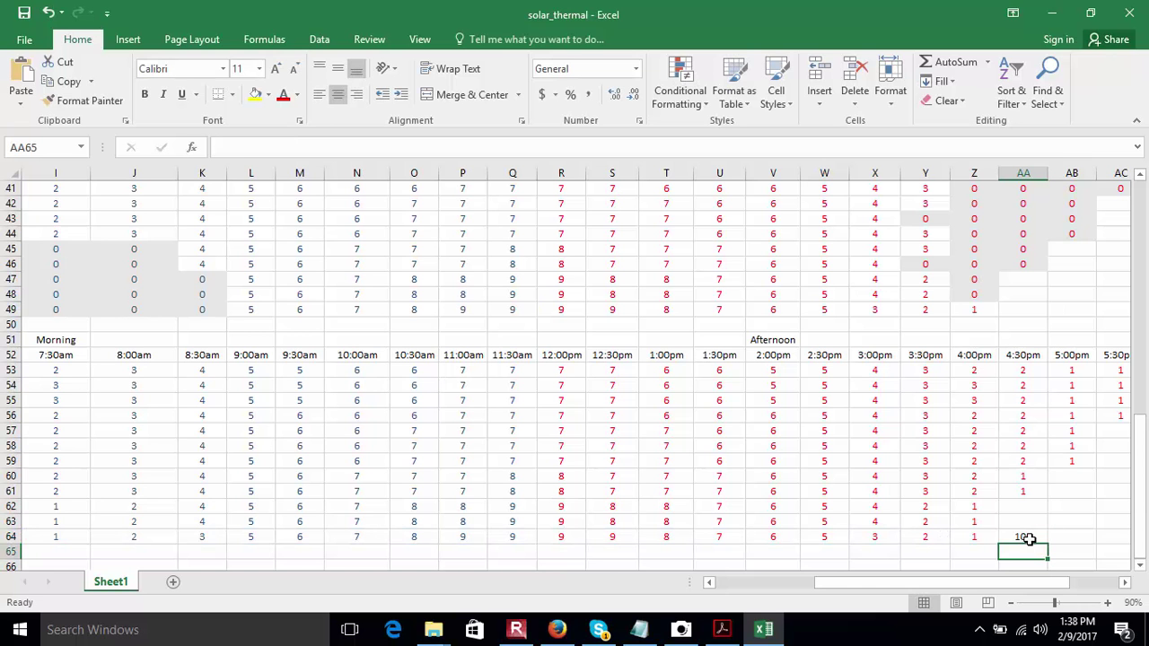
{"action": "left_click", "coordinate": [963, 538]}
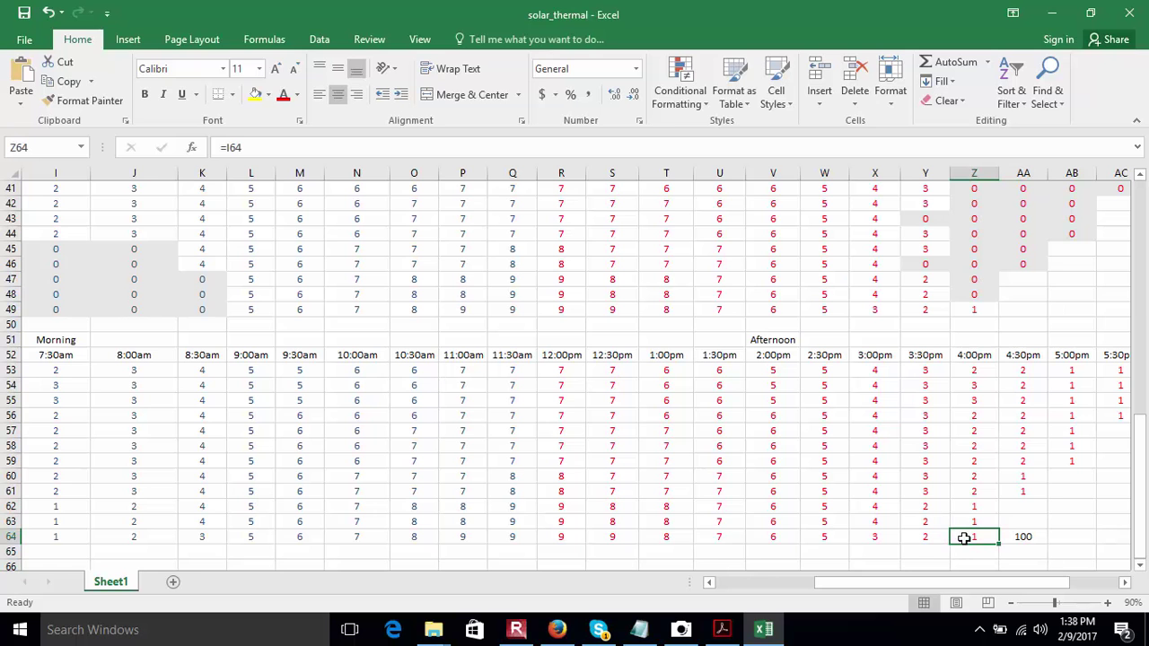
{"action": "left_click", "coordinate": [627, 536]}
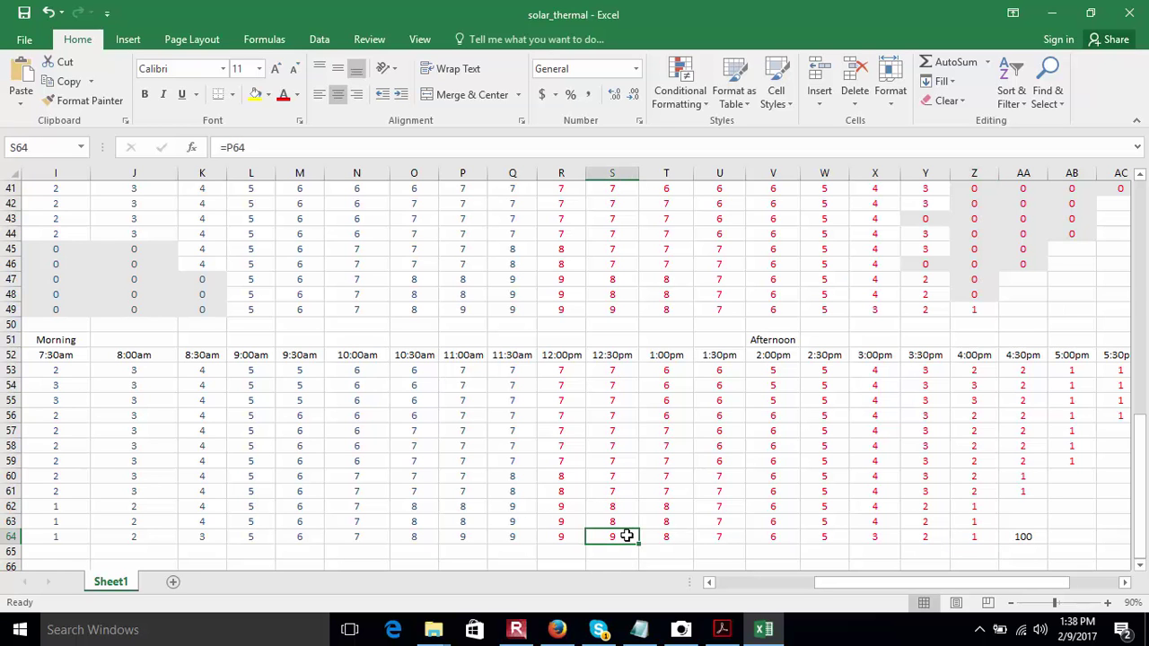
{"action": "left_click", "coordinate": [570, 537]}
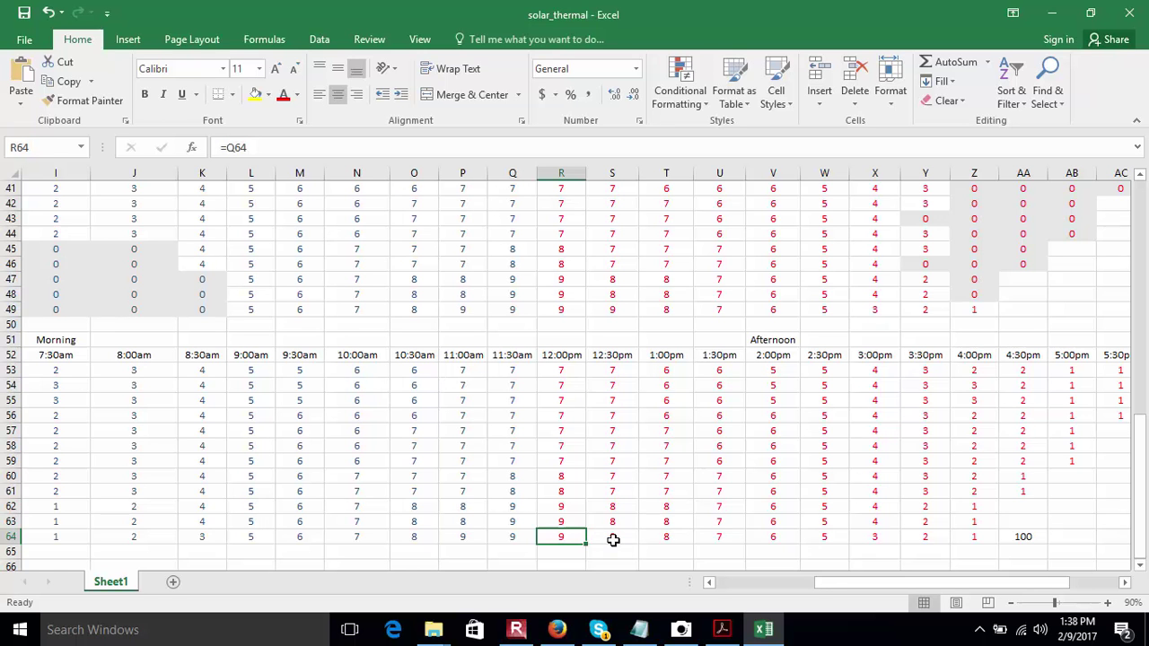
Scroll the sheet to view both shading tables out to the 6:00pm column.
{"action": "mouse_move", "coordinate": [1138, 472]}
{"action": "left_mouse_down"}
{"action": "mouse_move", "coordinate": [1142, 439]}
{"action": "mouse_move", "coordinate": [1136, 474]}
{"action": "left_mouse_up"}
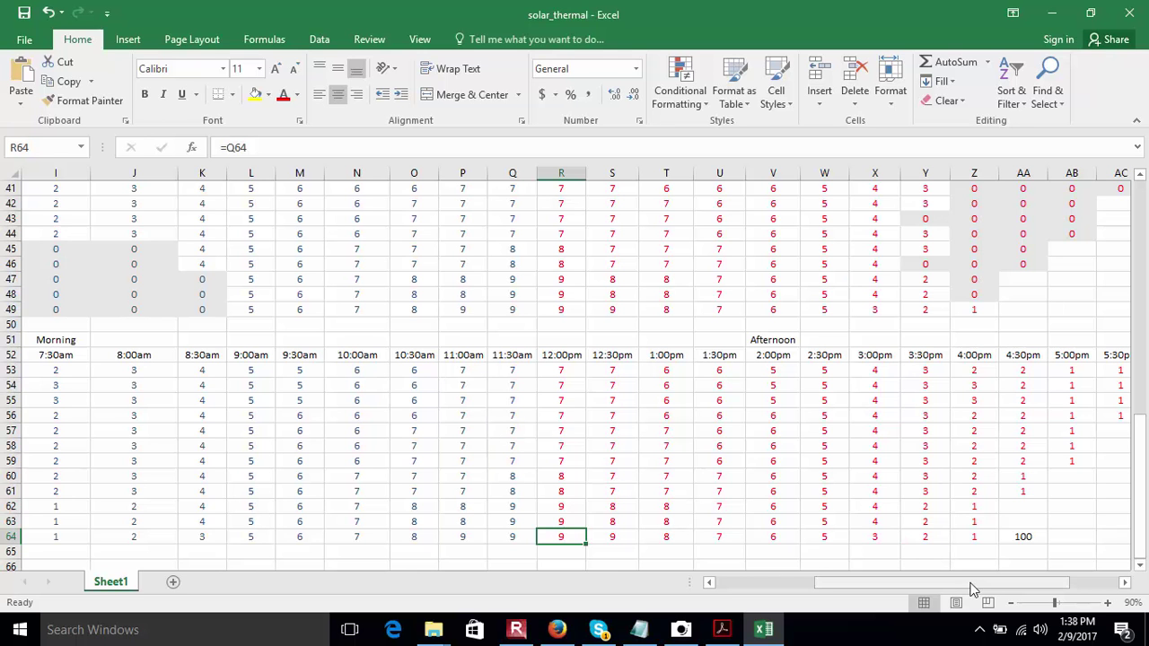
{"action": "left_click_drag", "start_coordinate": [964, 581], "coordinate": [1020, 580]}
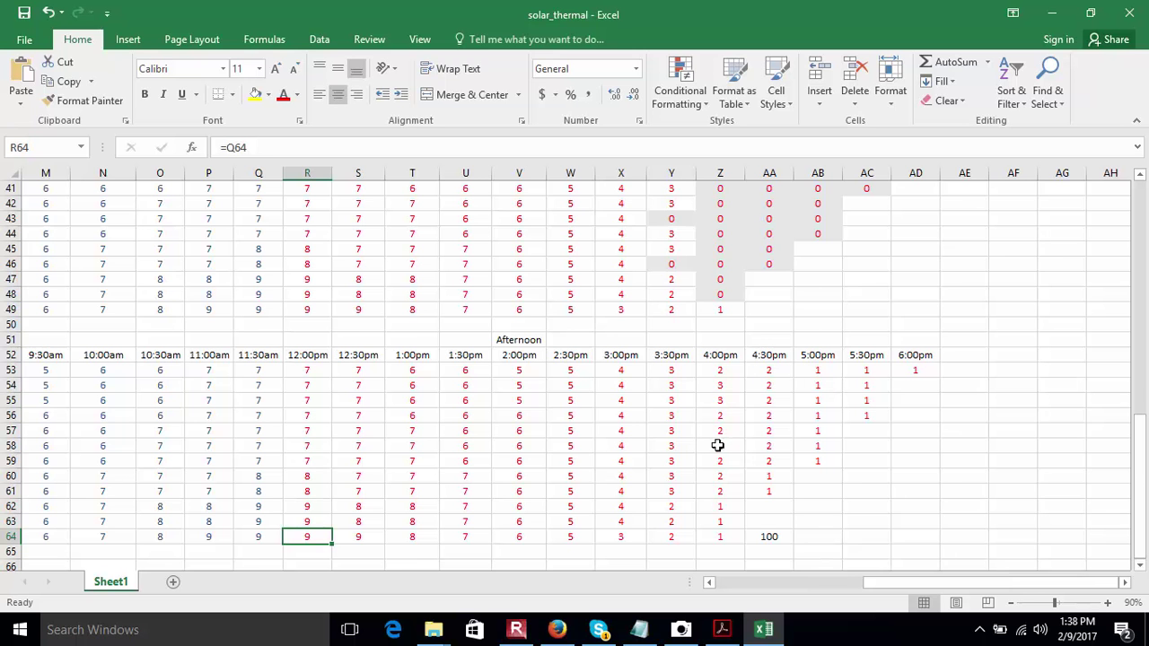
{"action": "left_click_drag", "start_coordinate": [1141, 467], "coordinate": [1141, 453]}
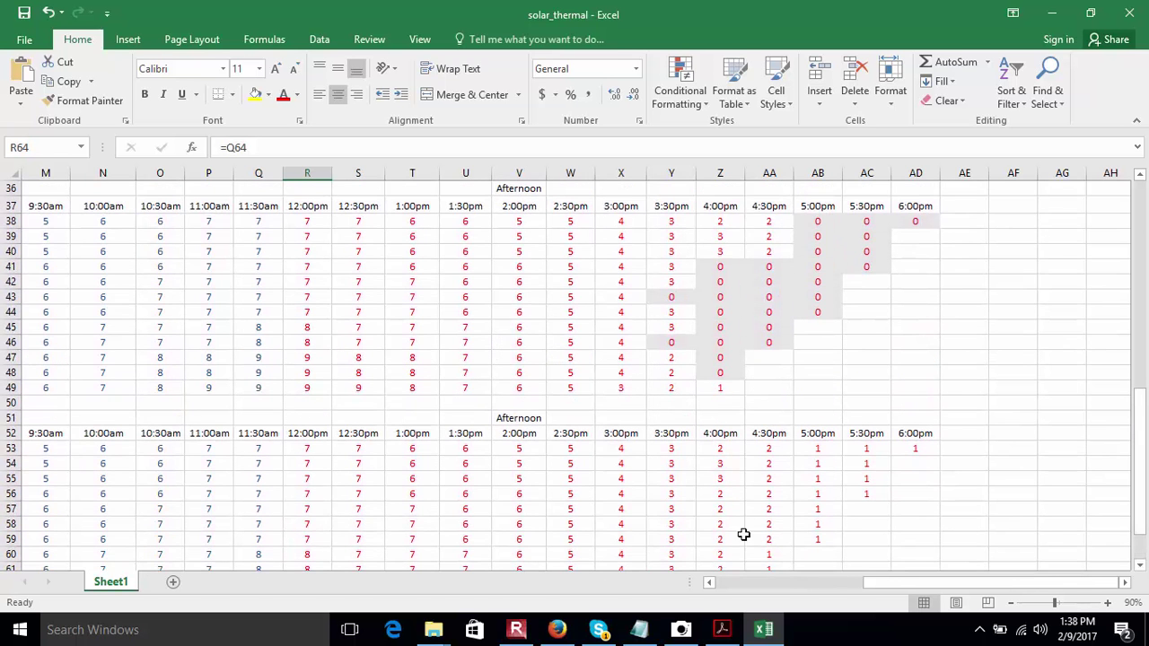
View the Figure 1 Solar Pathfinder photo on page 5 of the report, then return to the workbook.
{"action": "left_click", "coordinate": [720, 630]}
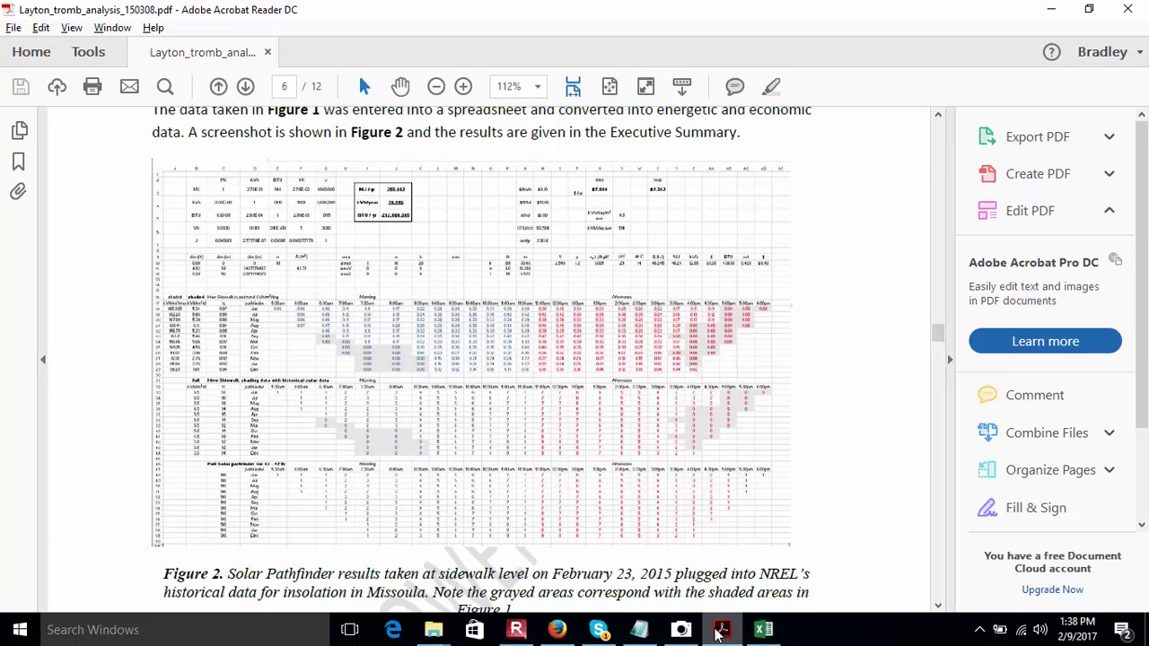
{"action": "key", "text": "Page_Up"}
{"action": "key", "text": "Page_Up"}
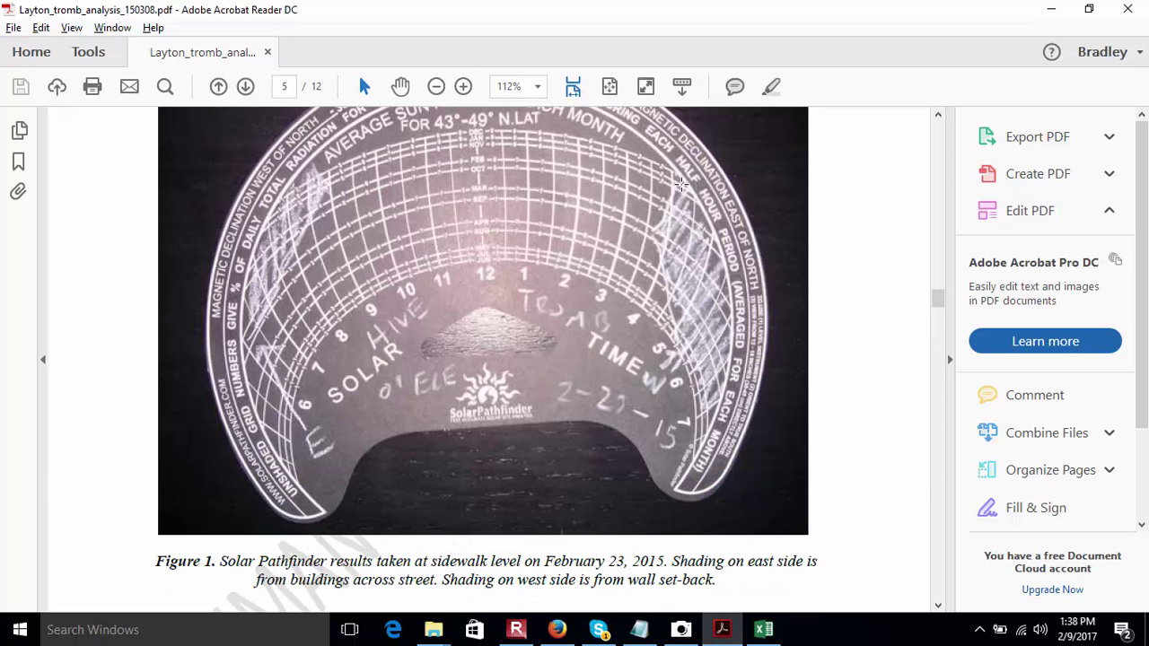
{"action": "key", "text": "alt+Tab"}
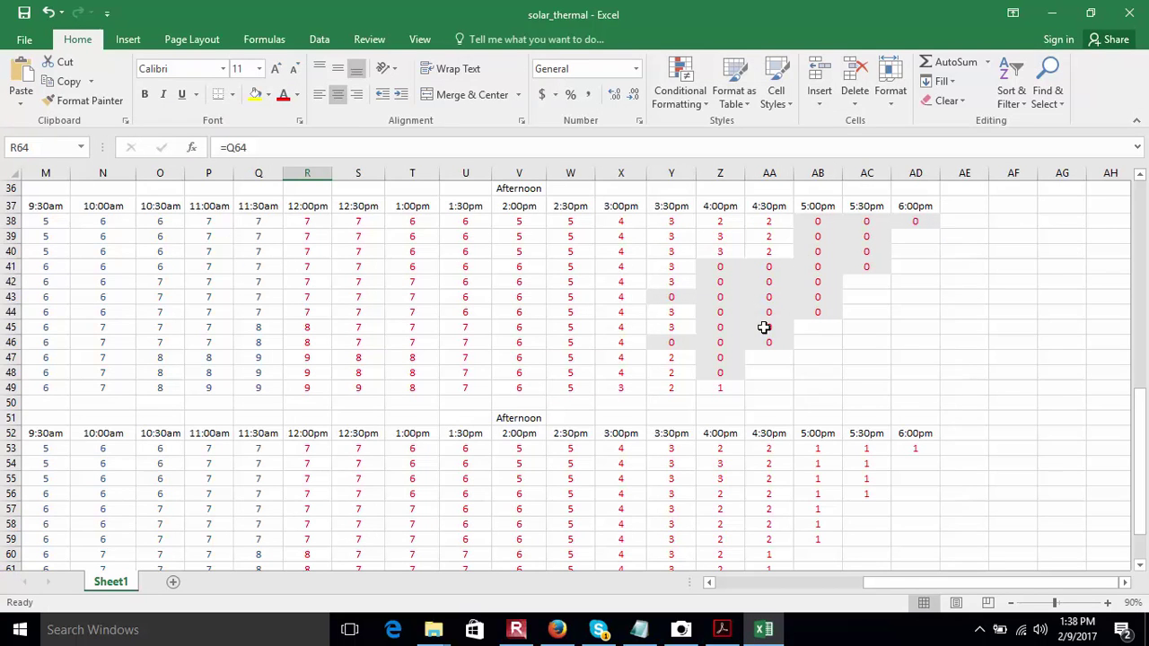
Inspect the formulas in Z49, Y49 and Y38 (=J38), and the column J values down to J54.
{"action": "left_click", "coordinate": [723, 385]}
{"action": "left_click", "coordinate": [682, 387]}
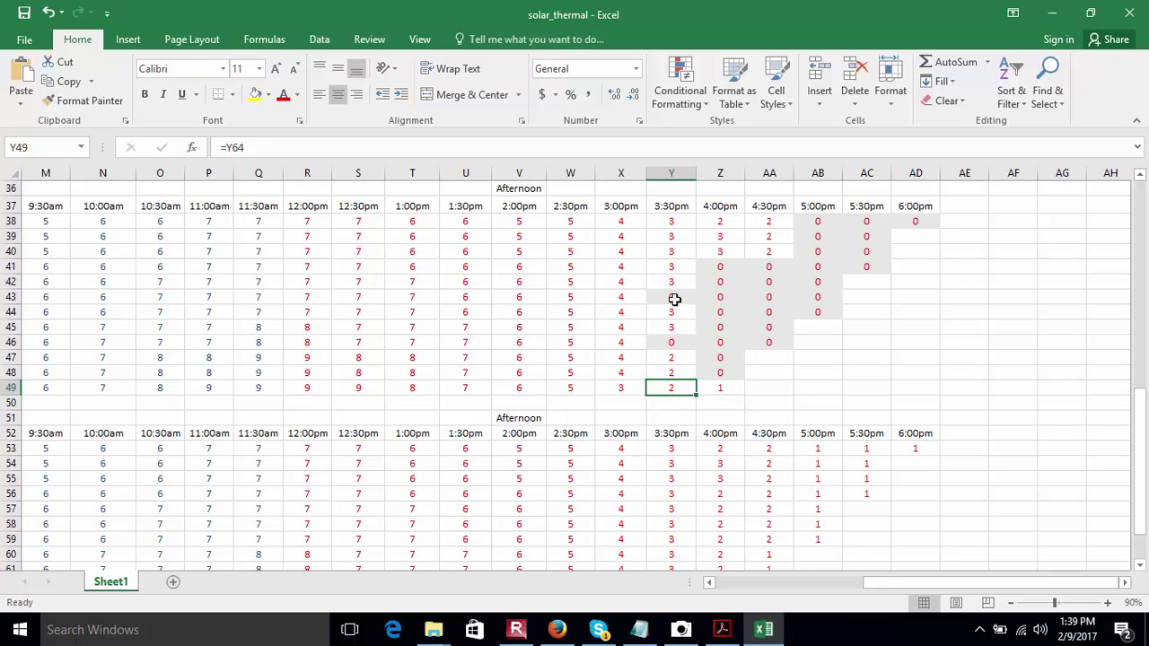
{"action": "double_click", "coordinate": [674, 224]}
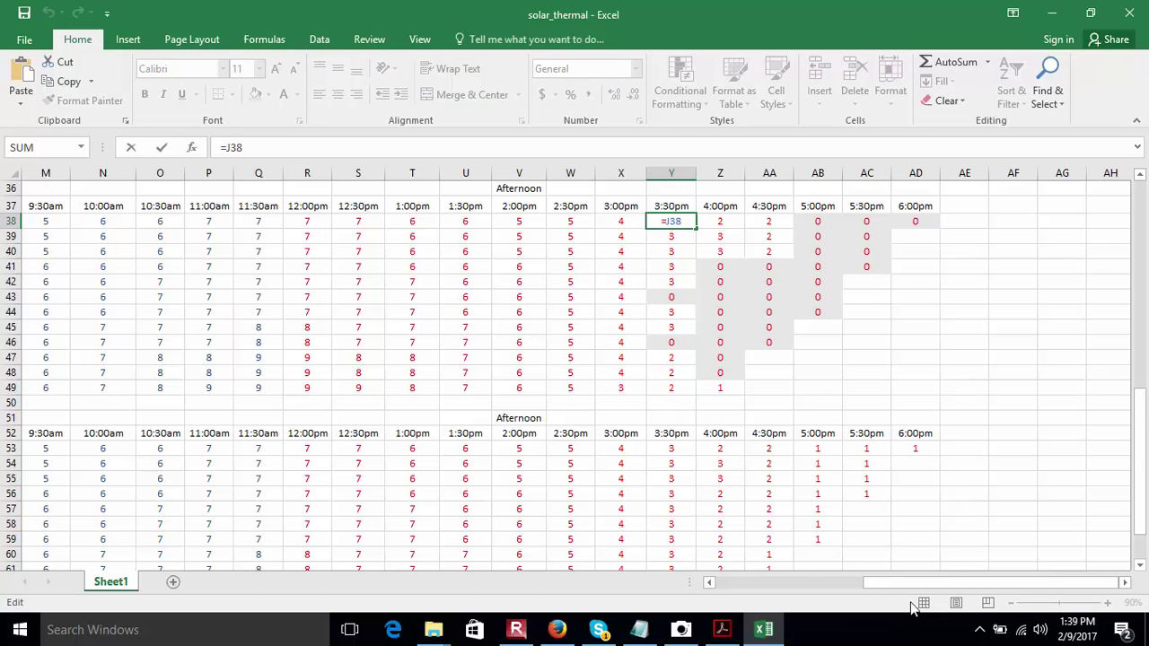
{"action": "left_click_drag", "start_coordinate": [937, 585], "coordinate": [875, 581]}
{"action": "key", "text": "Return"}
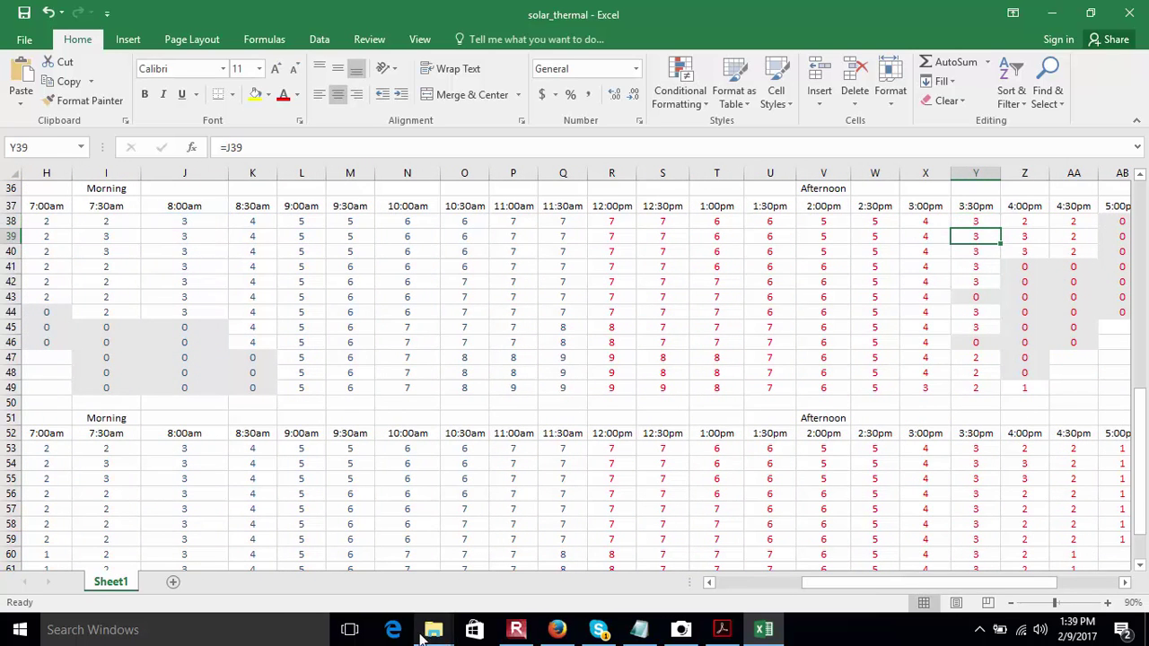
{"action": "double_click", "coordinate": [189, 222]}
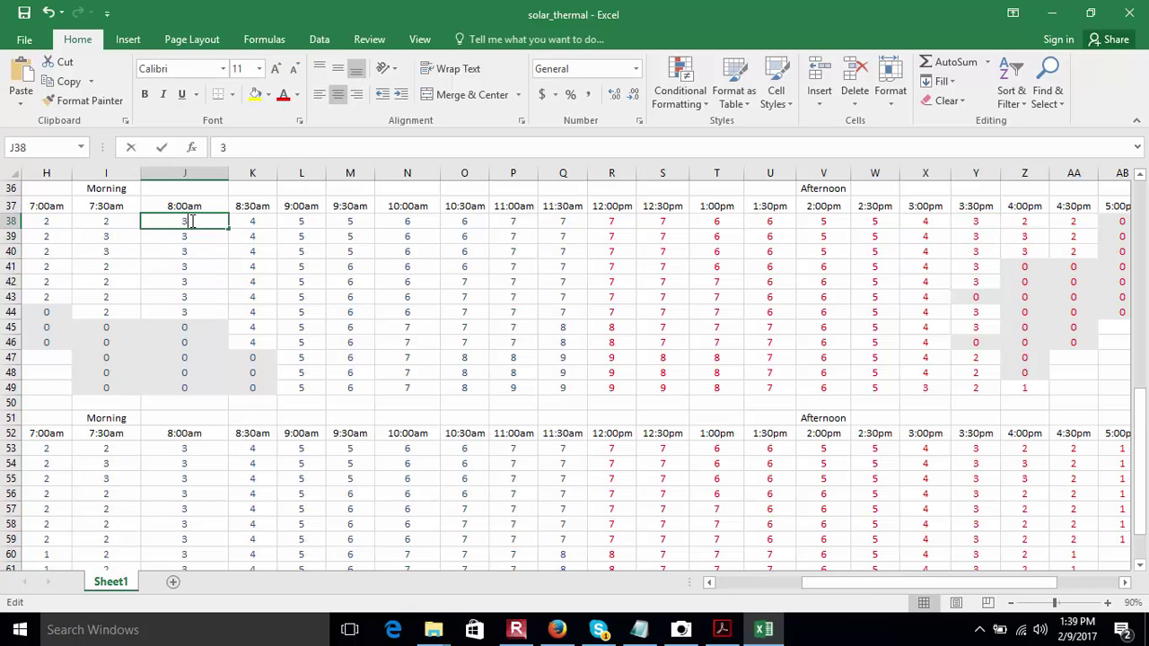
{"action": "left_click", "coordinate": [193, 253]}
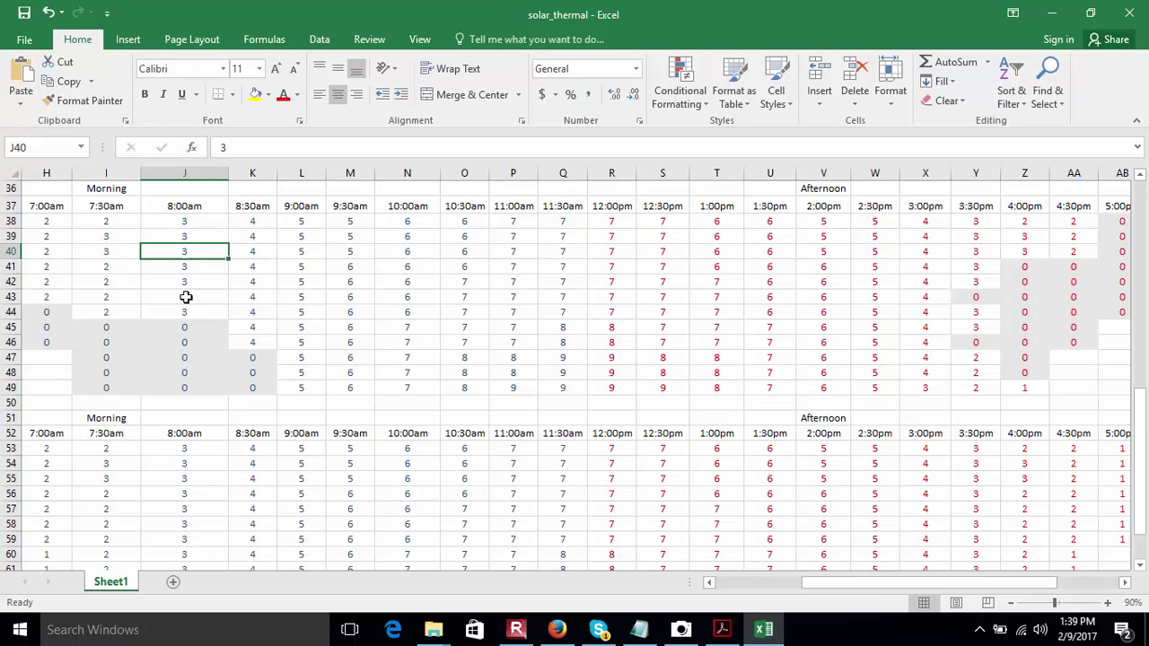
{"action": "left_click", "coordinate": [188, 301]}
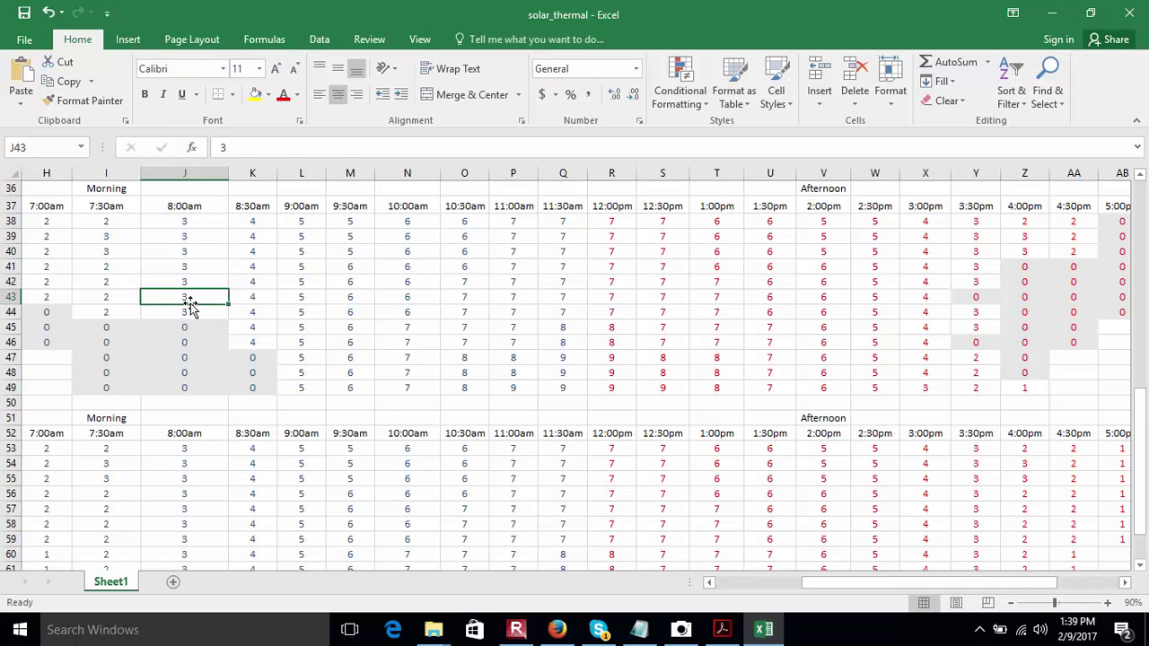
{"action": "left_click", "coordinate": [188, 464]}
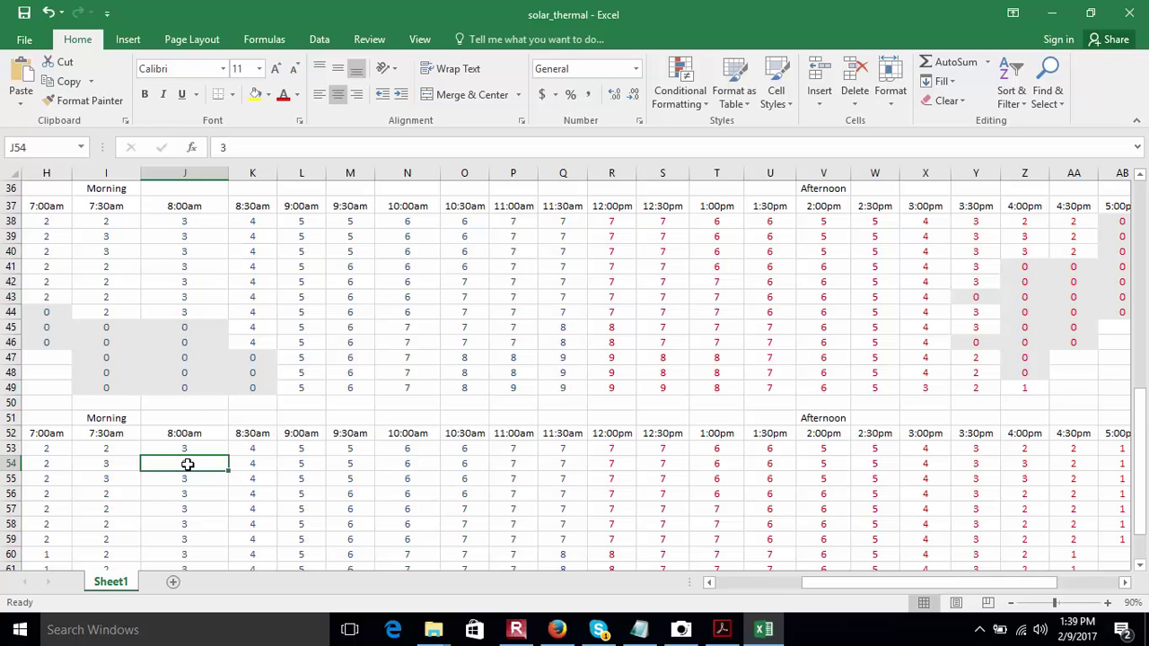
Enter =J54 in J39 so it takes the 8:00am value of 3.
{"action": "left_click", "coordinate": [199, 236]}
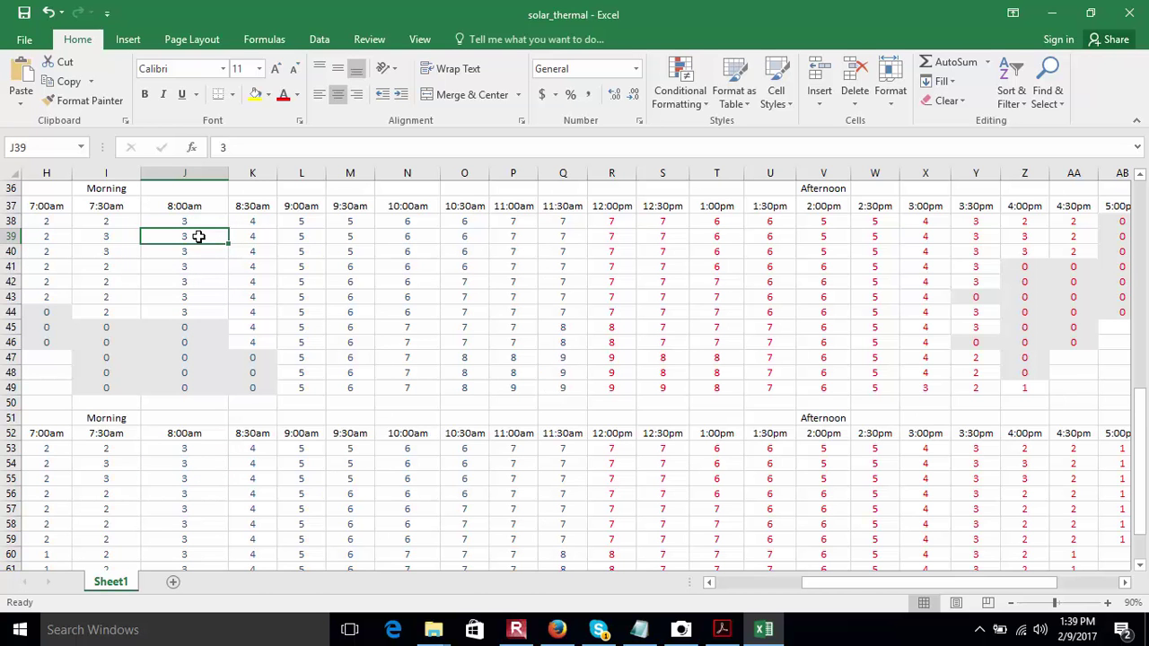
{"action": "type", "text": "="}
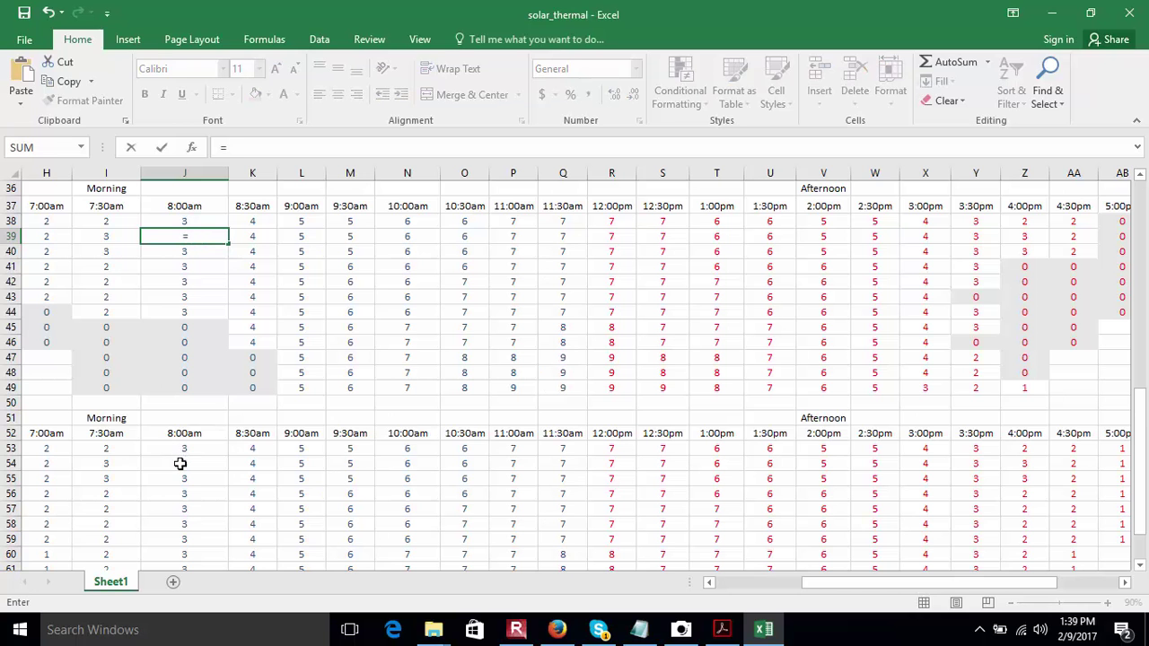
{"action": "left_click", "coordinate": [181, 464]}
{"action": "key", "text": "Return"}
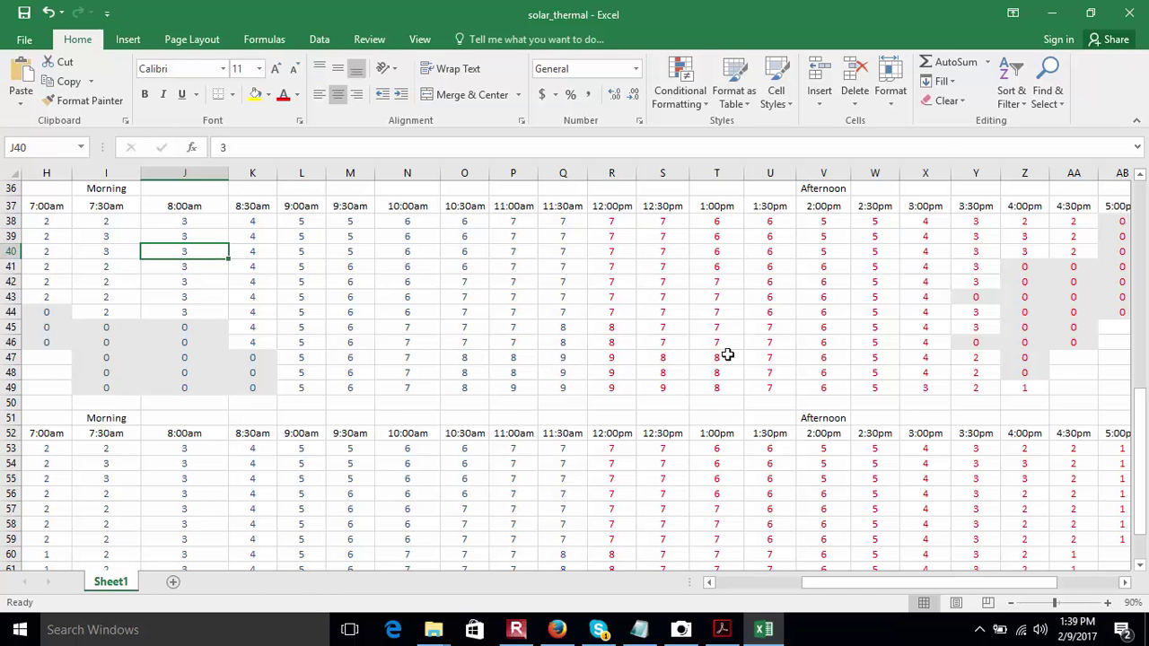
{"action": "left_click_drag", "start_coordinate": [1137, 420], "coordinate": [1144, 325]}
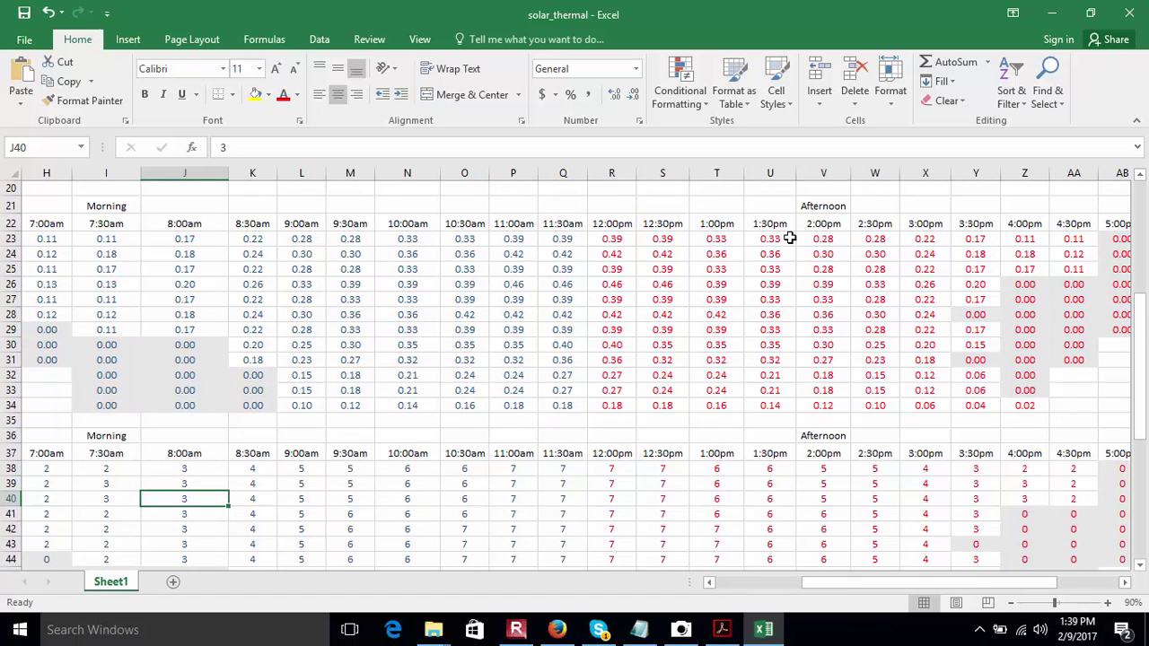
{"action": "left_click", "coordinate": [617, 240]}
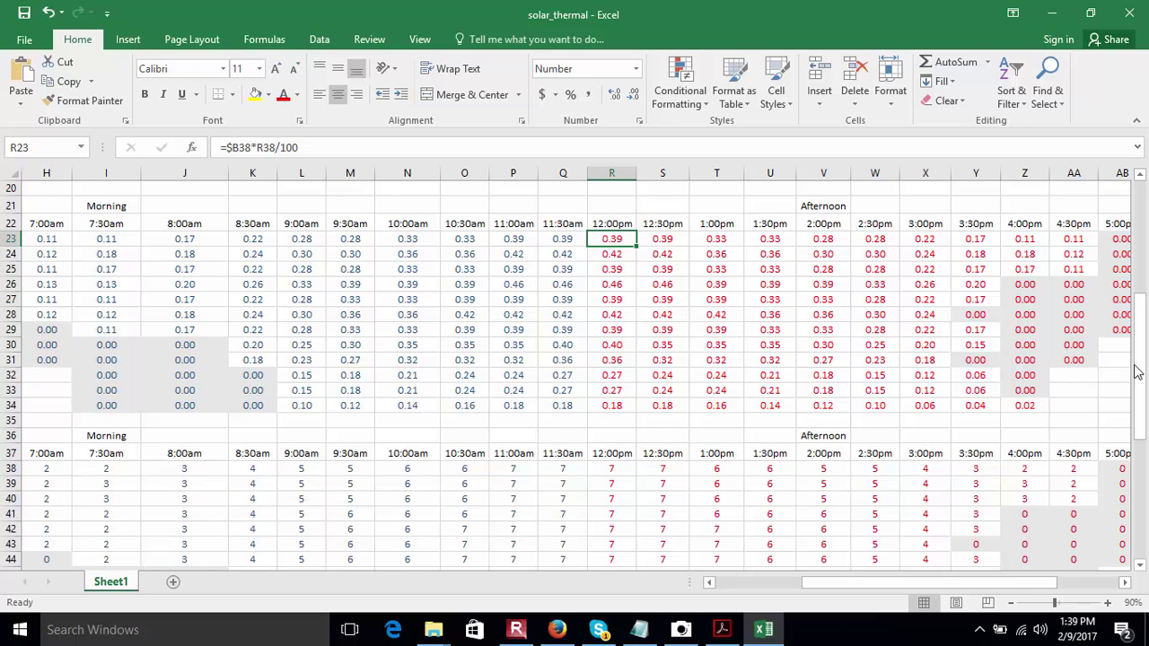
{"action": "left_click_drag", "start_coordinate": [1144, 368], "coordinate": [1145, 278]}
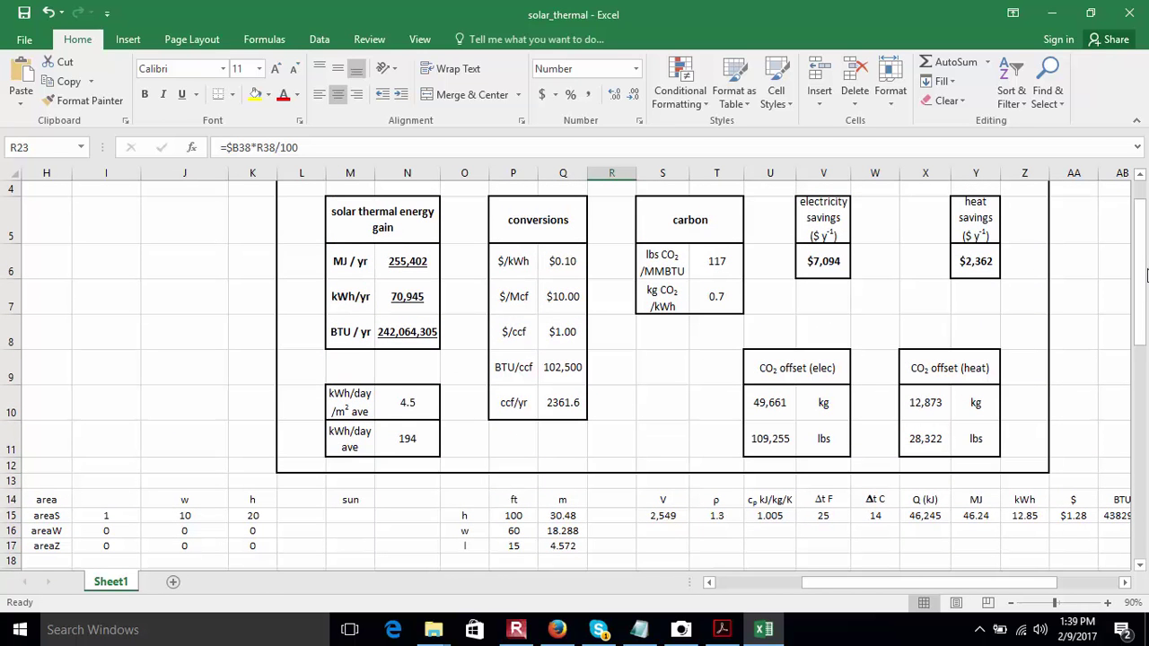
Inspect the N6 MJ/yr formula and N7's =F16*SUM(A23:A34), showing F16 and column A rows 23–34.
{"action": "left_click", "coordinate": [402, 261]}
{"action": "double_click", "coordinate": [401, 261]}
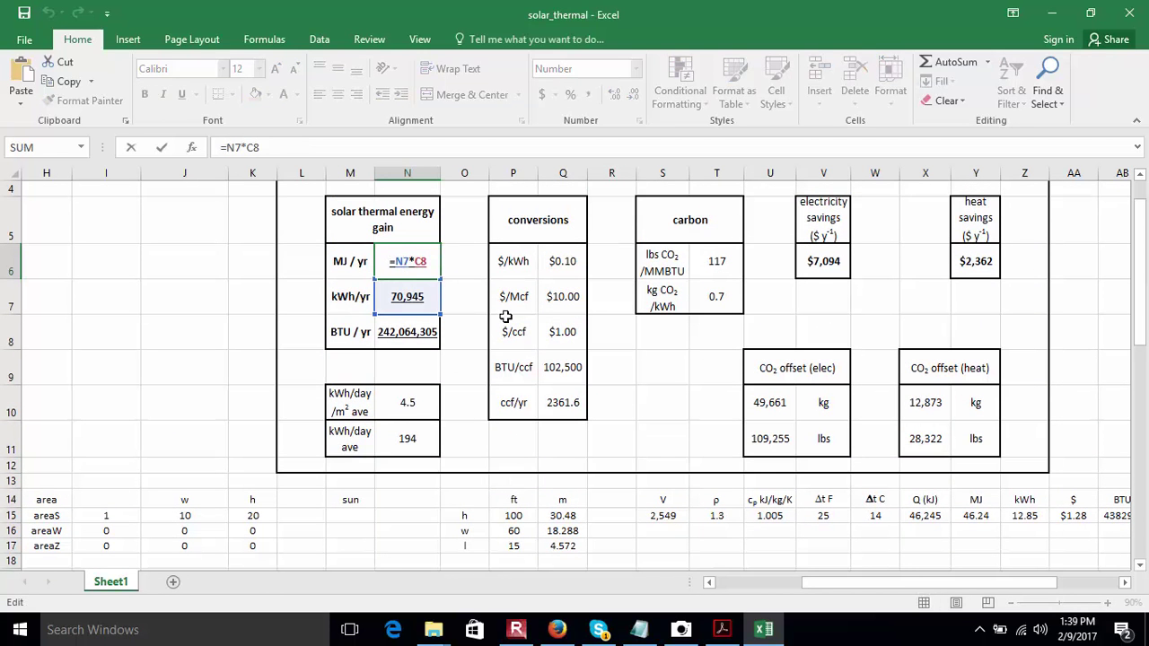
{"action": "key", "text": "Return"}
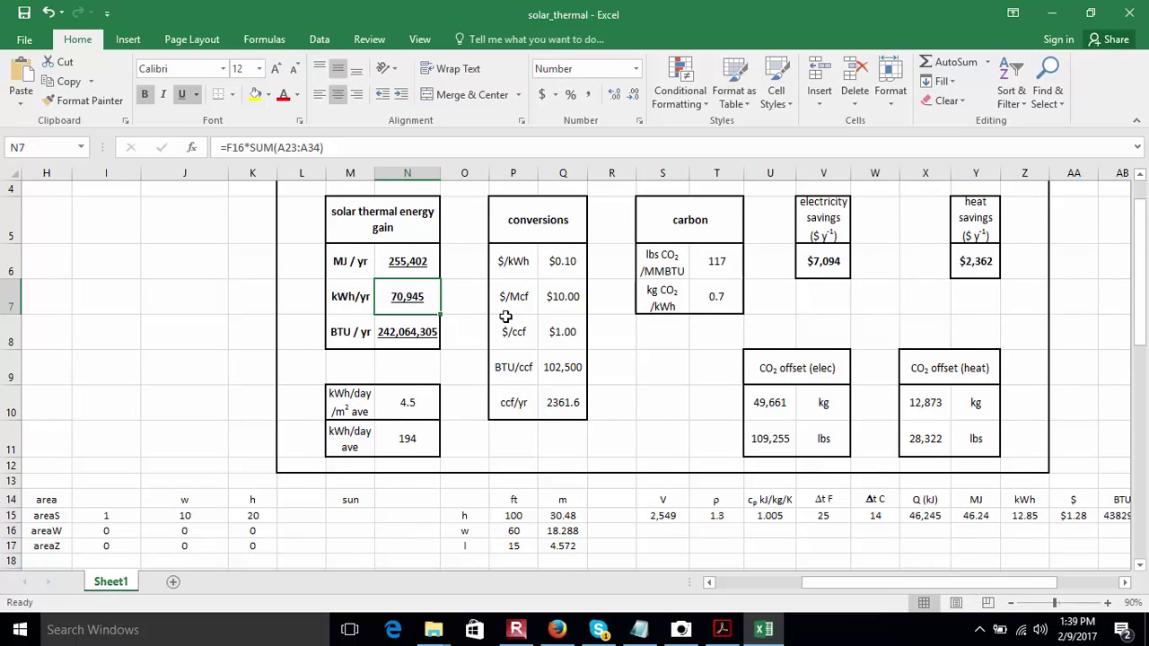
{"action": "double_click", "coordinate": [406, 301]}
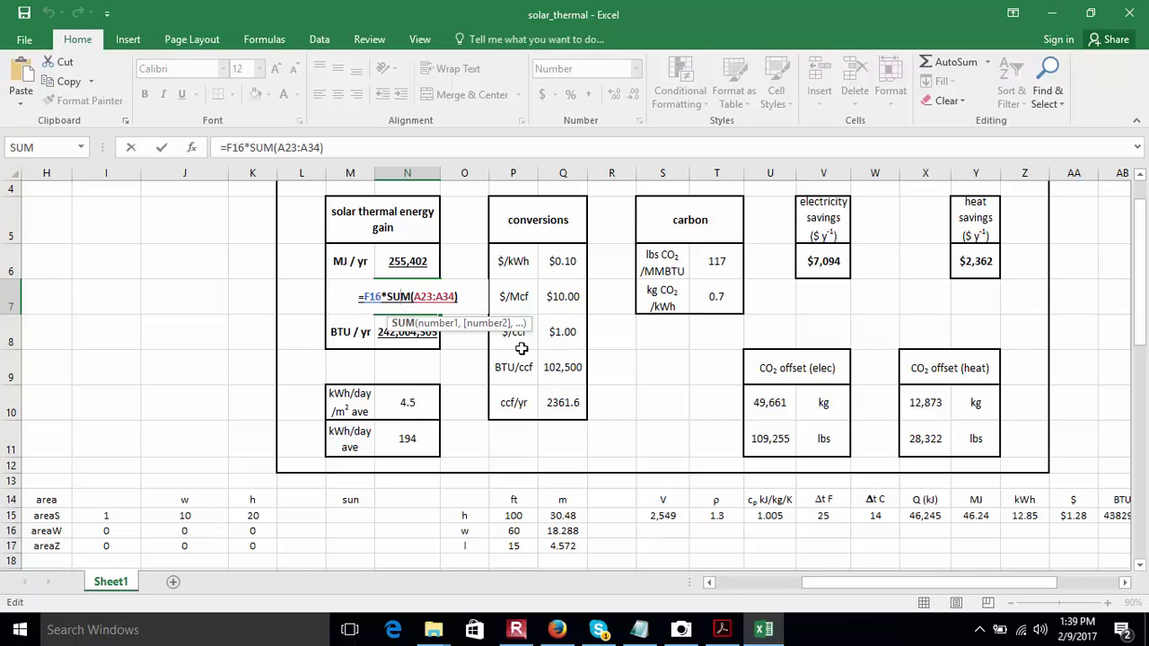
{"action": "left_click_drag", "start_coordinate": [1140, 329], "coordinate": [1140, 305]}
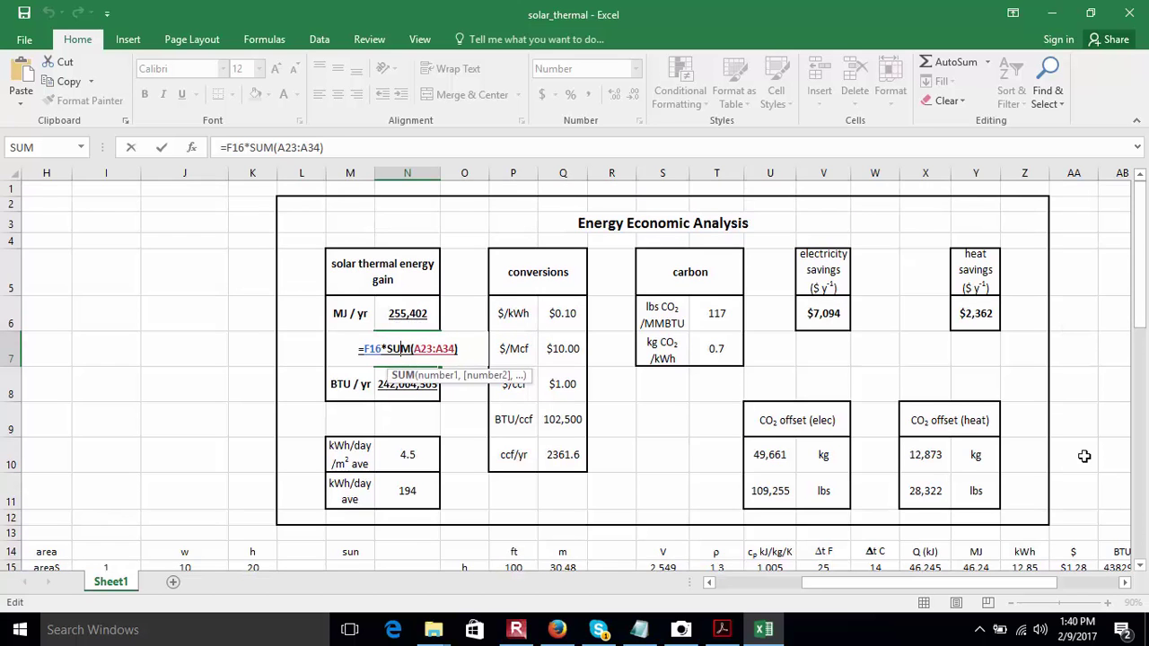
{"action": "left_click_drag", "start_coordinate": [981, 579], "coordinate": [826, 595]}
{"action": "left_click_drag", "start_coordinate": [1143, 303], "coordinate": [1141, 369]}
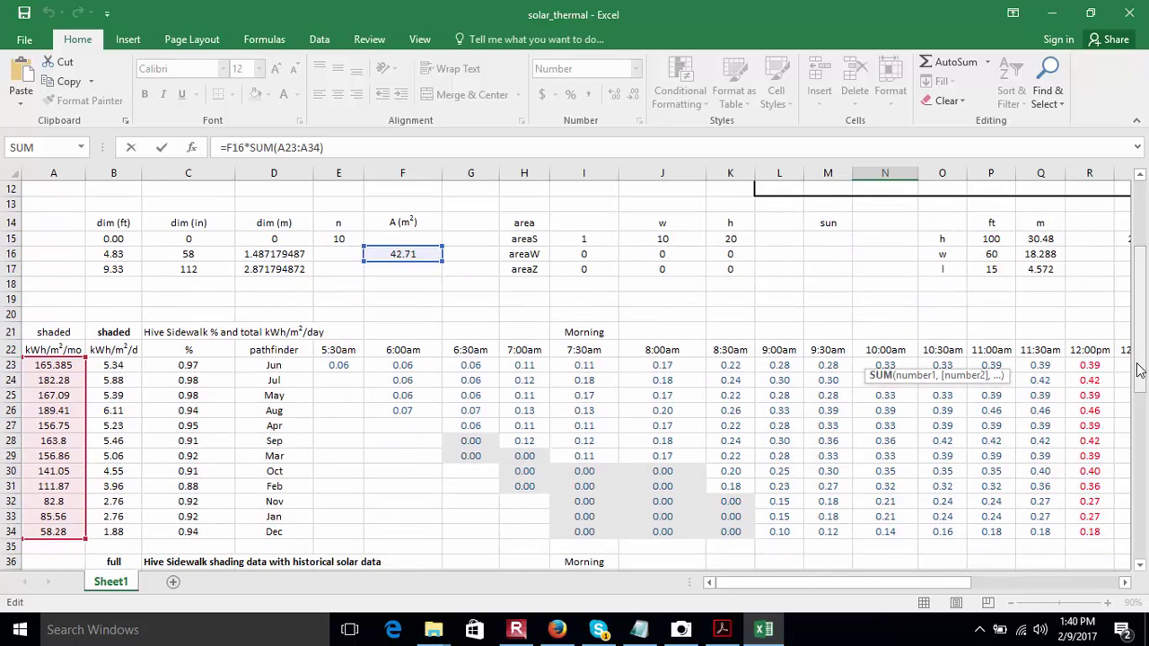
{"action": "key", "text": "Return"}
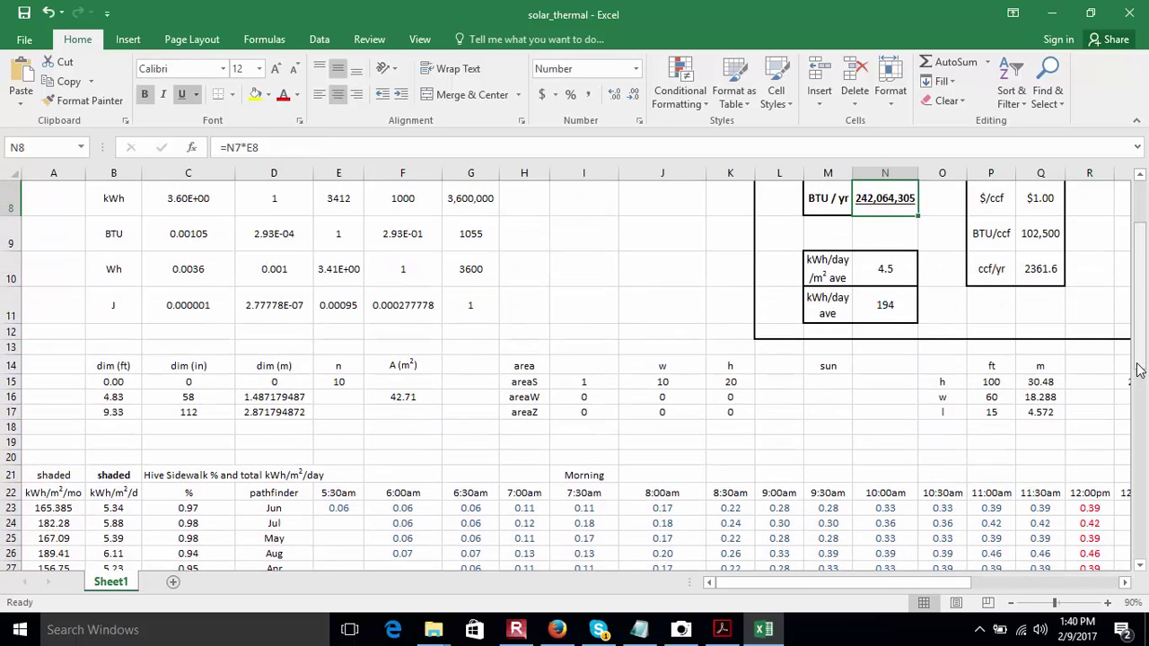
{"action": "double_click", "coordinate": [60, 508]}
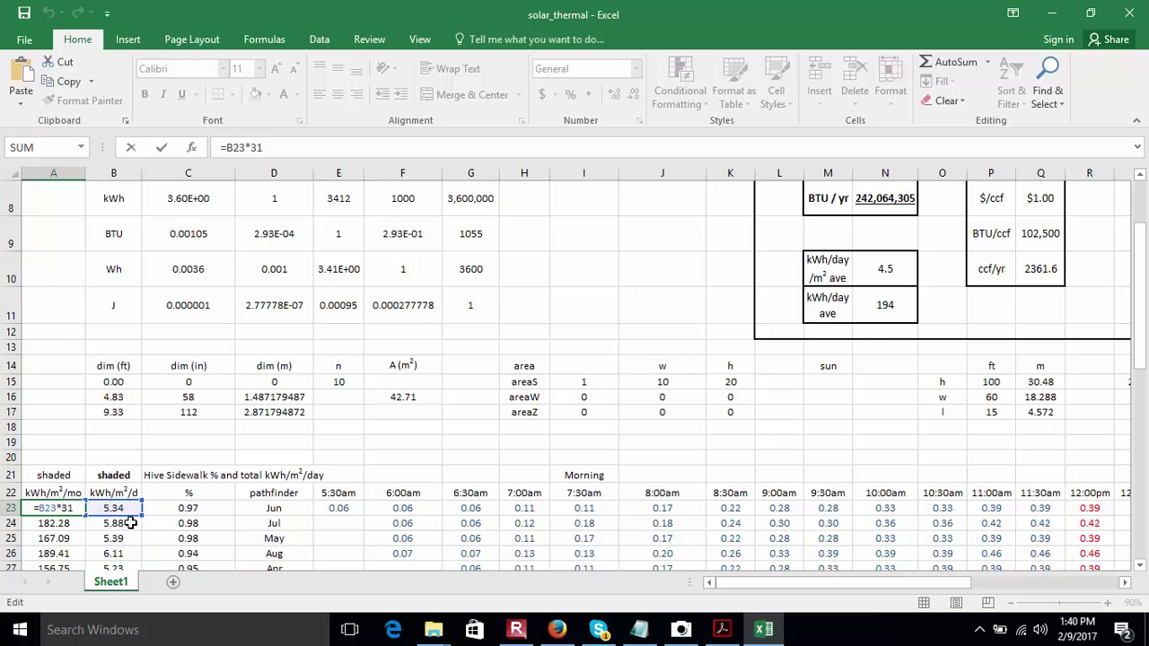
{"action": "key", "text": "Return"}
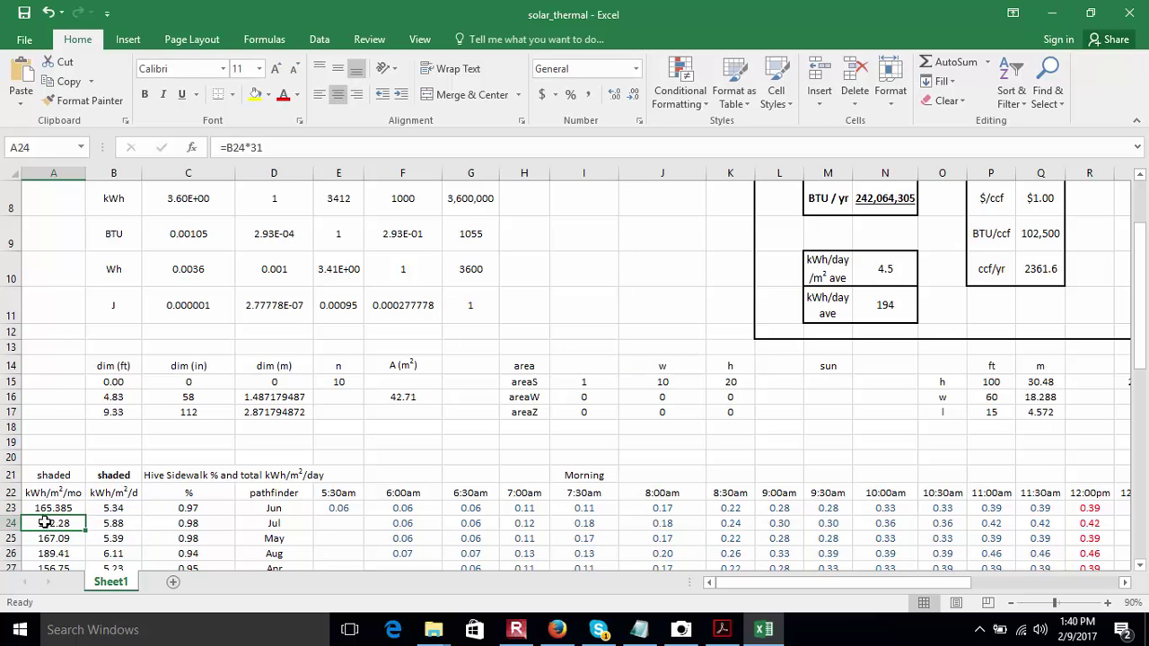
{"action": "double_click", "coordinate": [45, 523]}
{"action": "key", "text": "Return"}
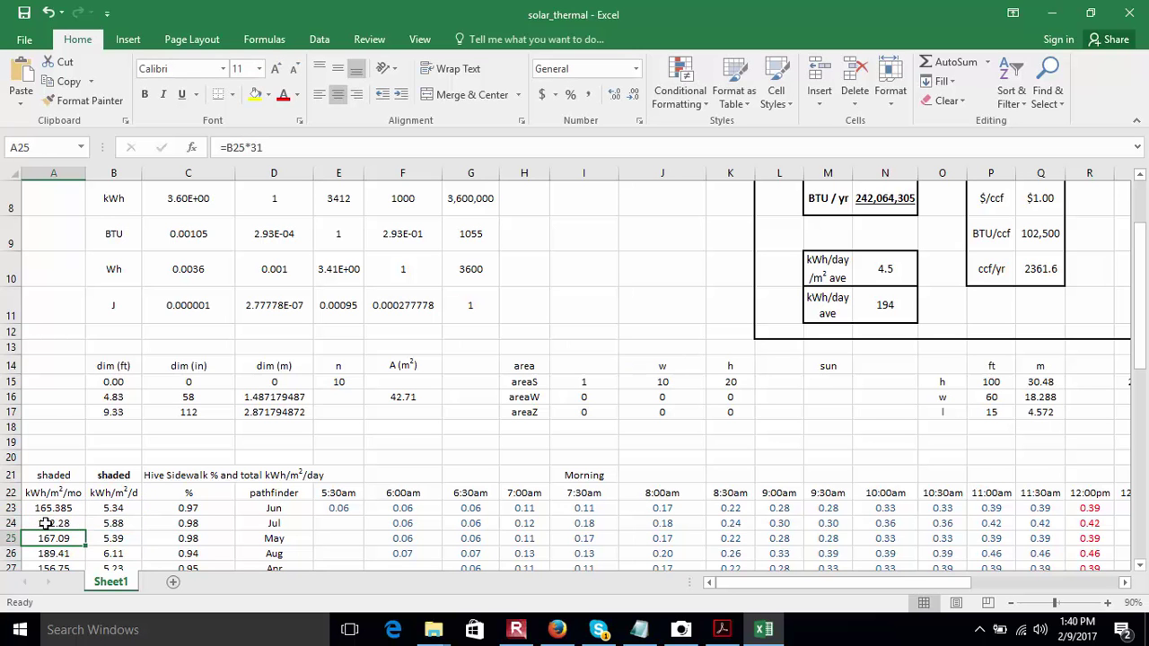
{"action": "double_click", "coordinate": [124, 508]}
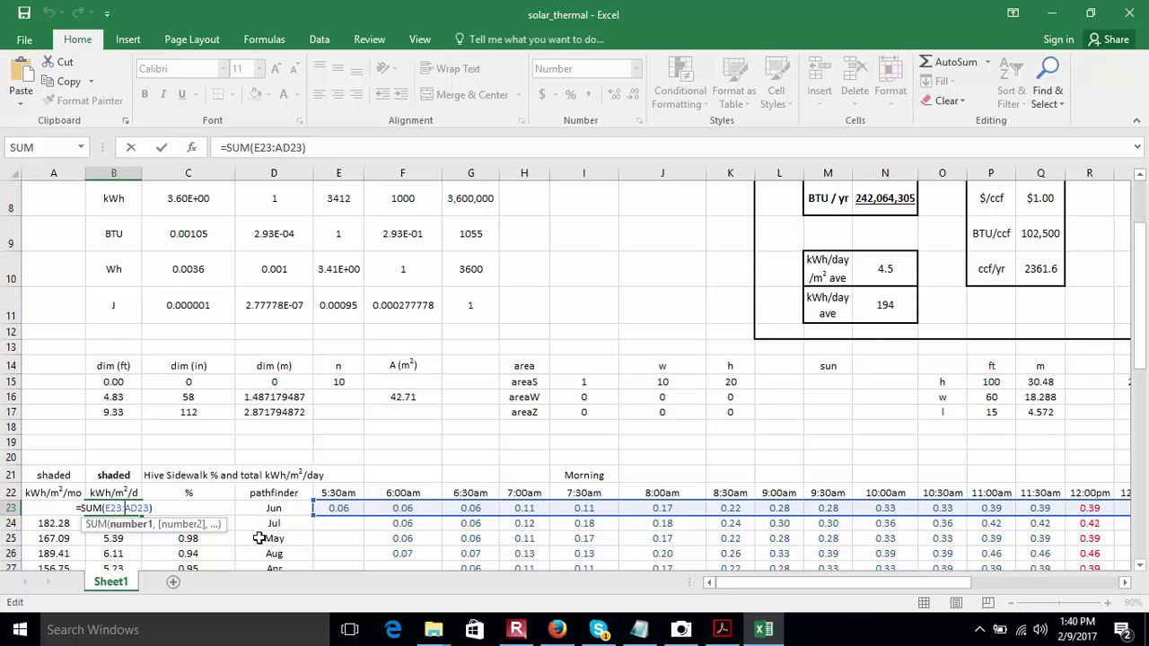
{"action": "key", "text": "Return"}
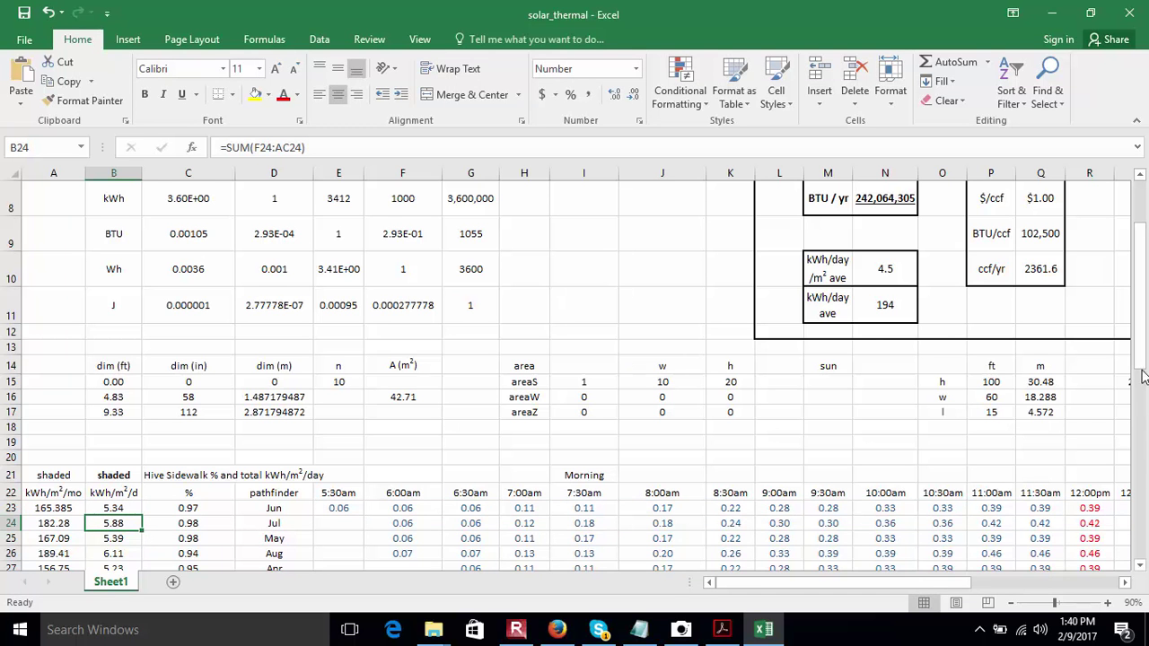
{"action": "left_click_drag", "start_coordinate": [1142, 377], "coordinate": [1114, 518]}
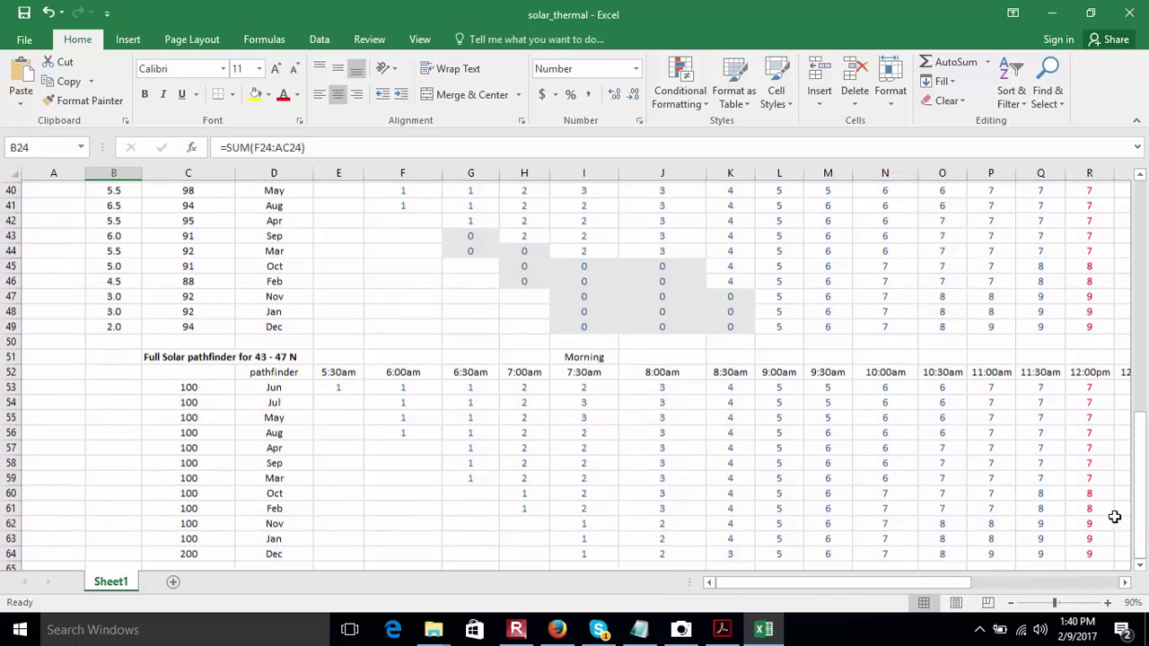
{"action": "left_click_drag", "start_coordinate": [901, 431], "coordinate": [1019, 486]}
{"action": "left_click_drag", "start_coordinate": [1139, 508], "coordinate": [1145, 468]}
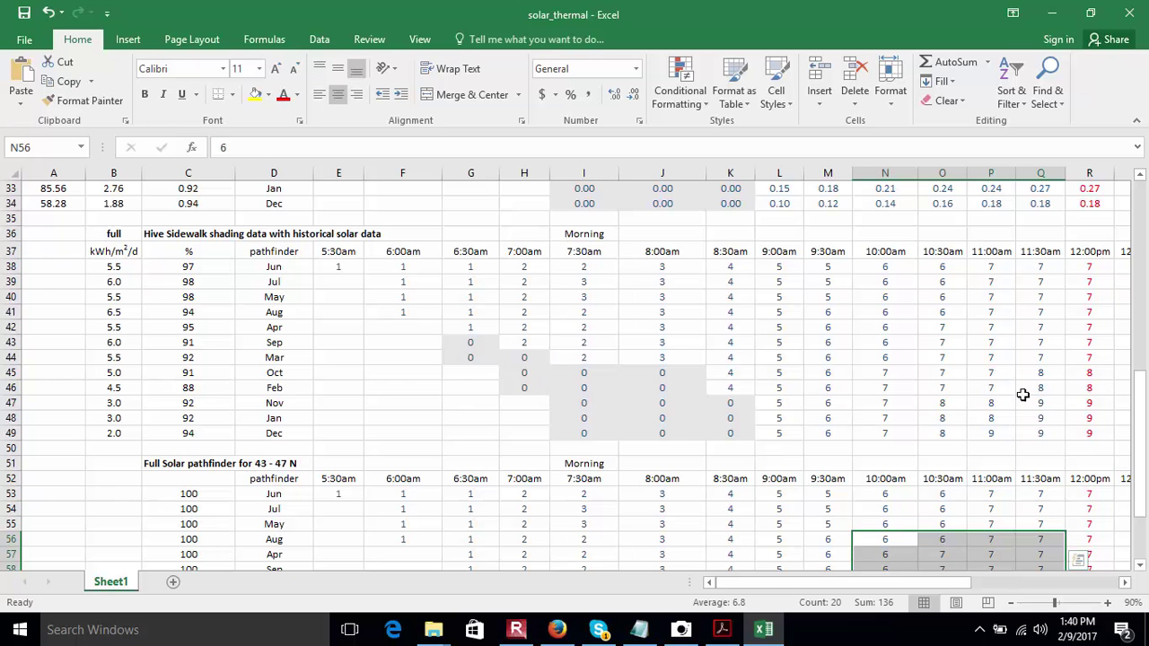
{"action": "left_click_drag", "start_coordinate": [1140, 406], "coordinate": [1141, 329]}
{"action": "left_click", "coordinate": [975, 273]}
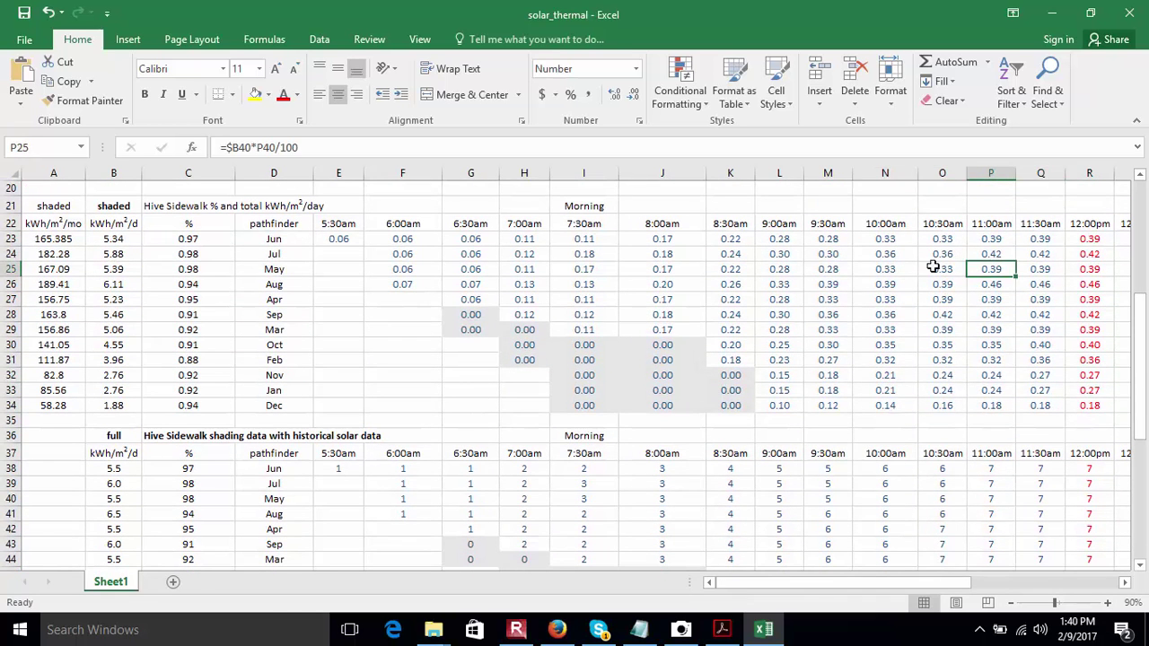
{"action": "double_click", "coordinate": [832, 238]}
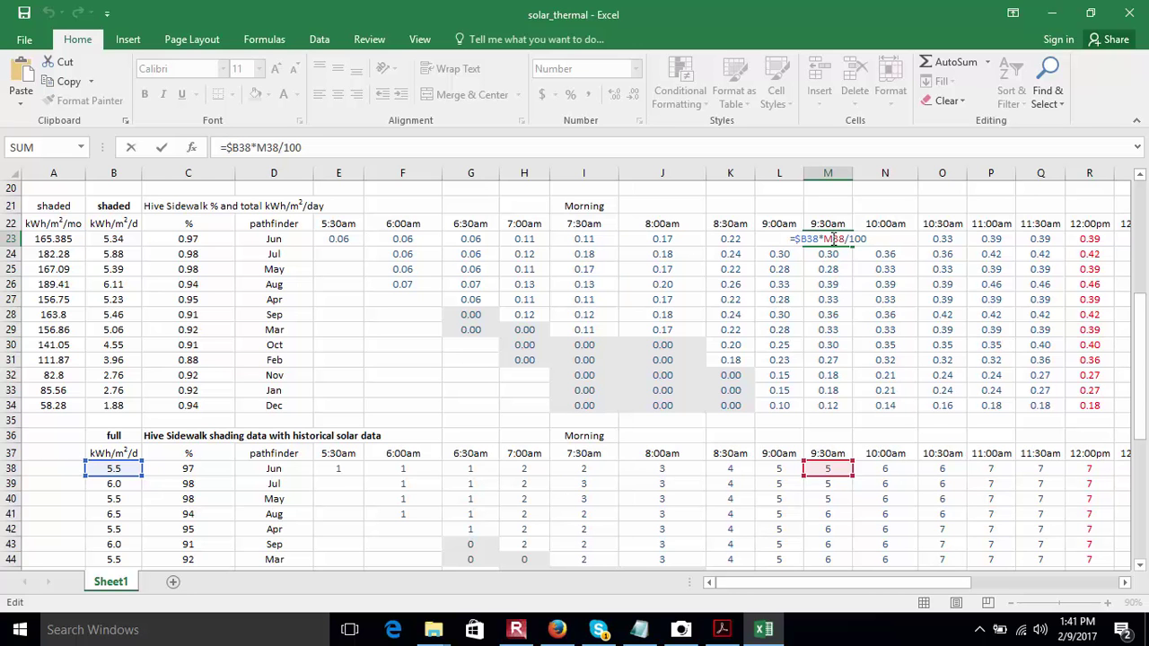
{"action": "key", "text": "Return"}
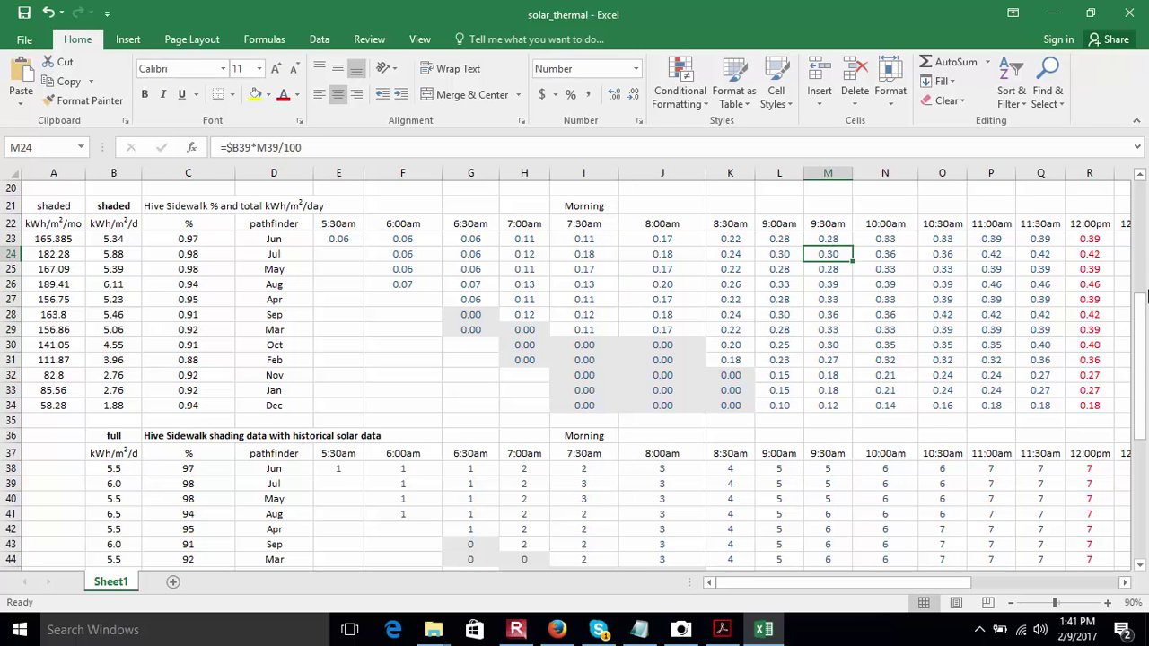
{"action": "left_click_drag", "start_coordinate": [1141, 318], "coordinate": [1139, 197]}
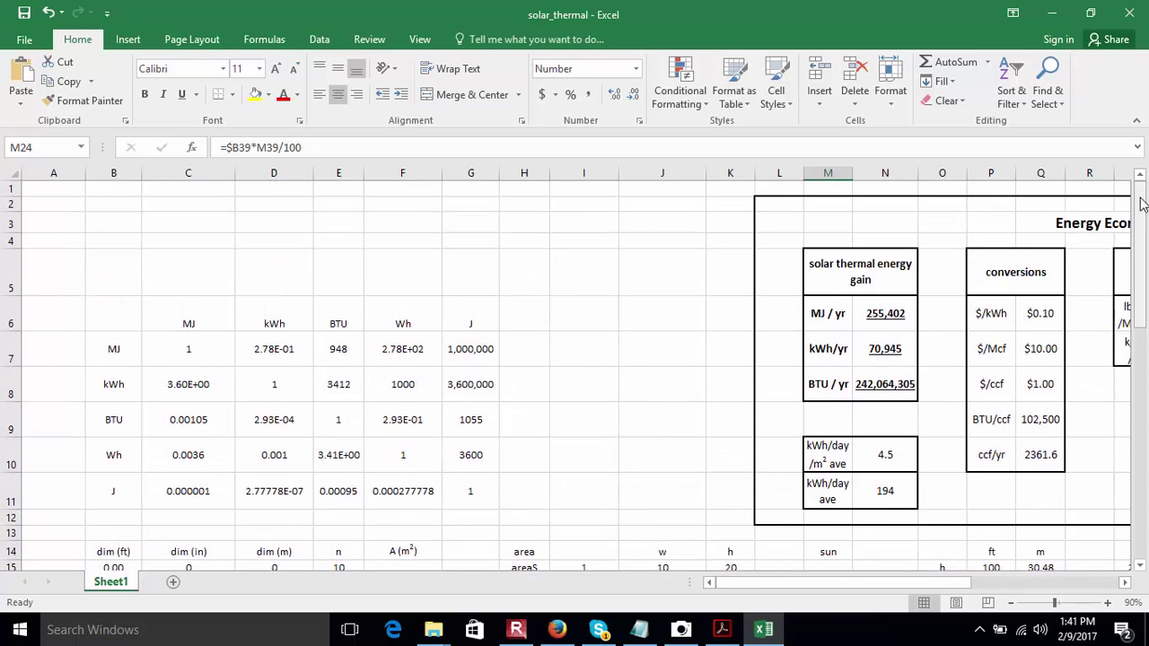
{"action": "left_click", "coordinate": [882, 349]}
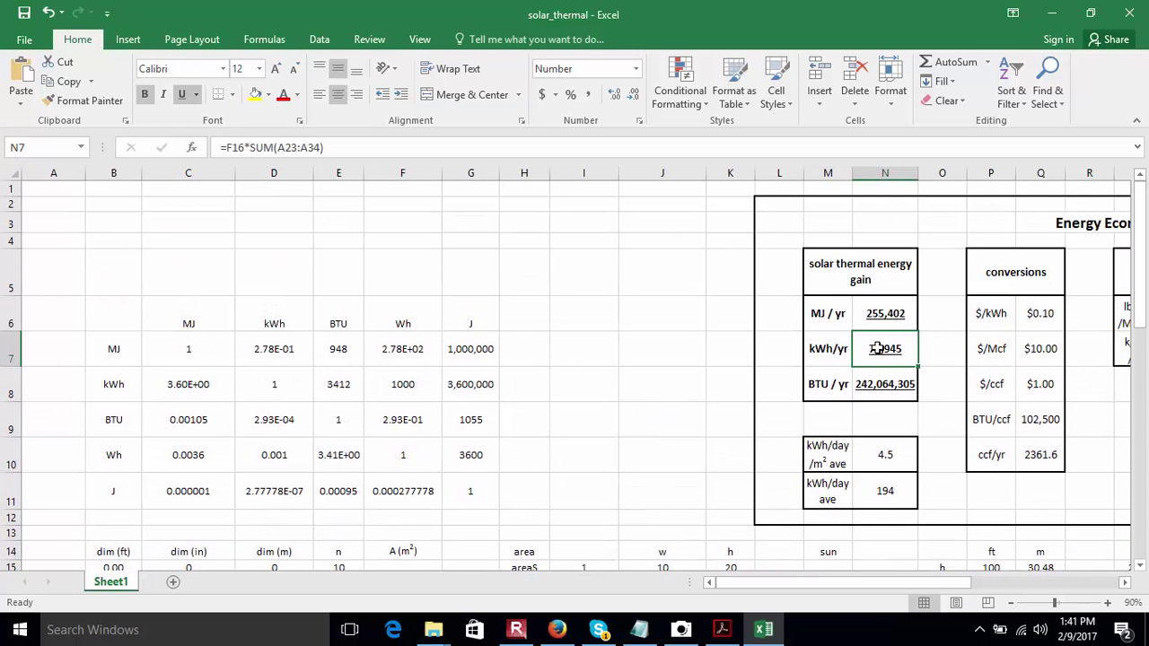
{"action": "left_click", "coordinate": [884, 316]}
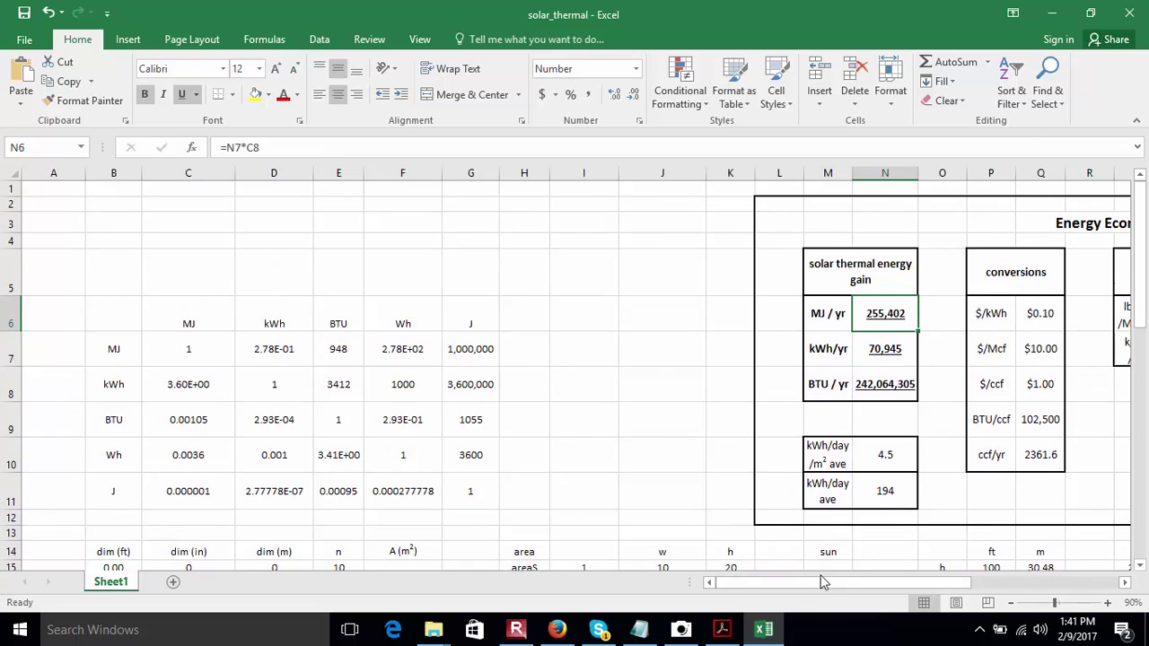
{"action": "left_click_drag", "start_coordinate": [817, 585], "coordinate": [878, 588]}
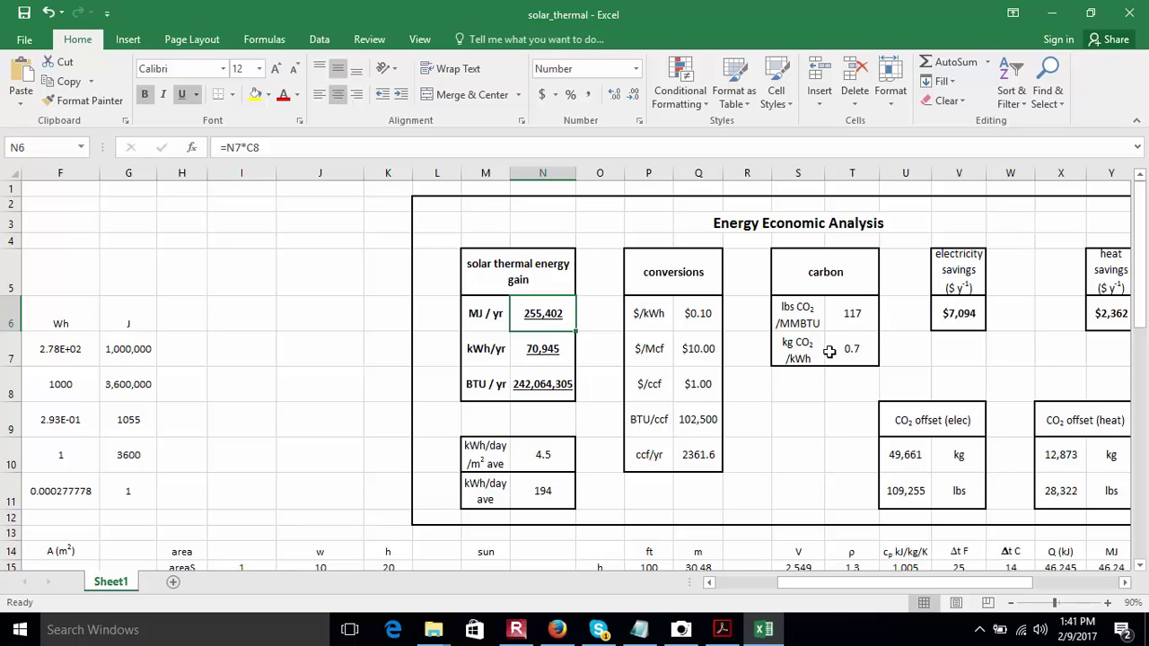
{"action": "left_click_drag", "start_coordinate": [834, 586], "coordinate": [867, 590]}
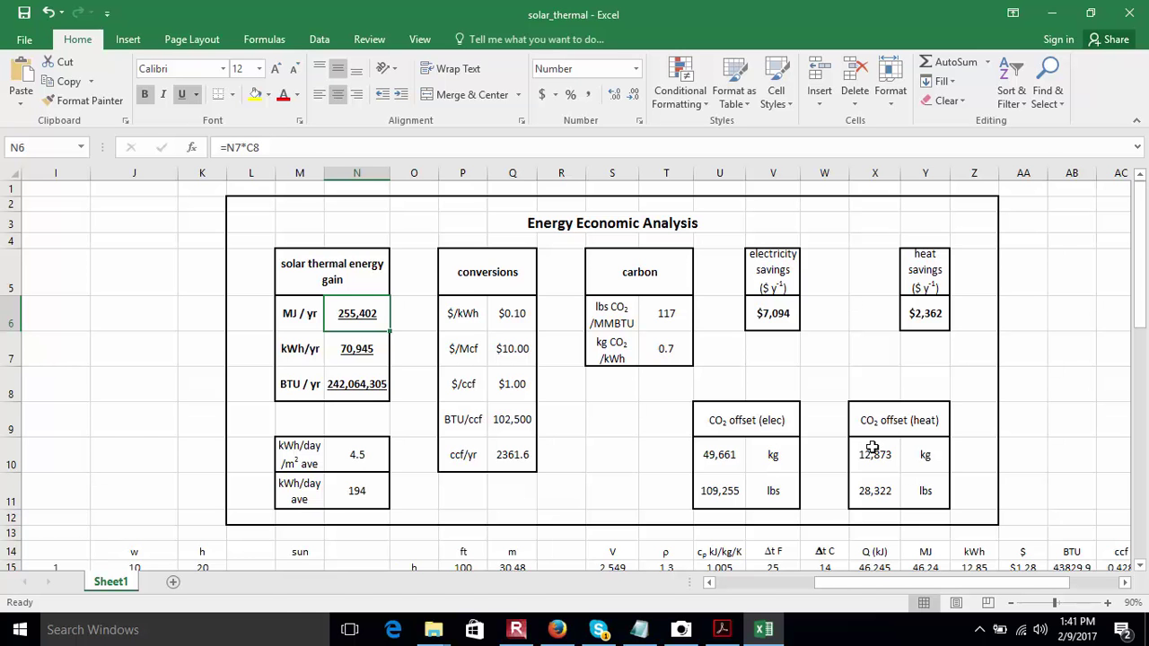
Bring the trombe wall report forward and scroll to page 9's Energy Economic Analysis table.
{"action": "left_click", "coordinate": [722, 629]}
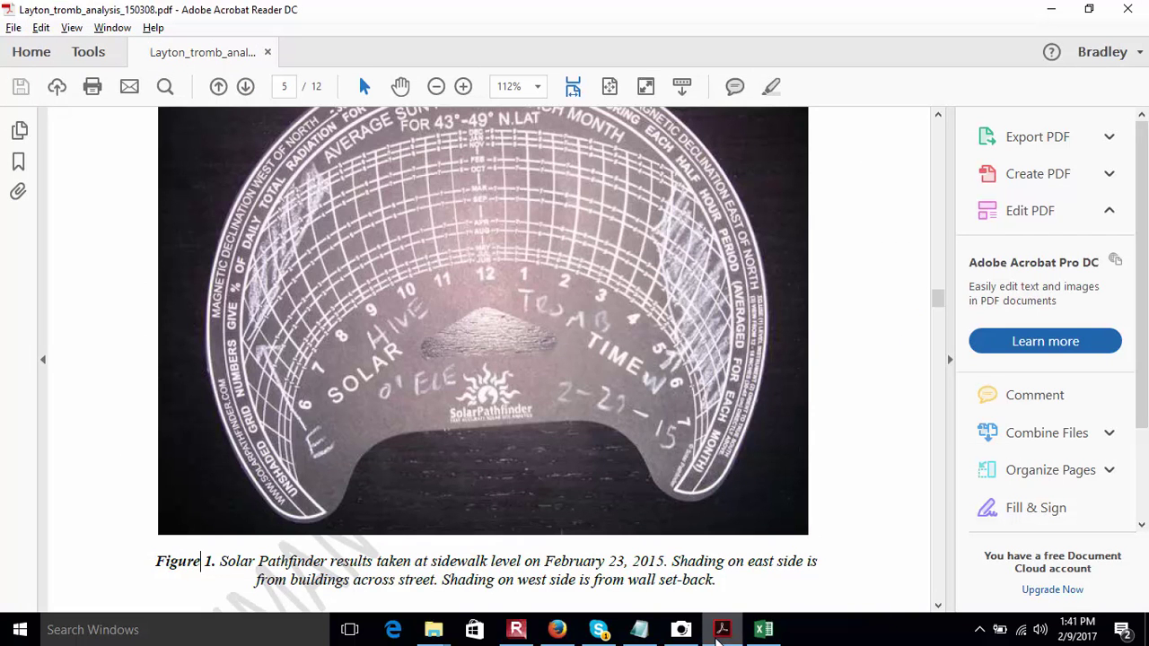
{"action": "left_click_drag", "start_coordinate": [938, 298], "coordinate": [930, 378]}
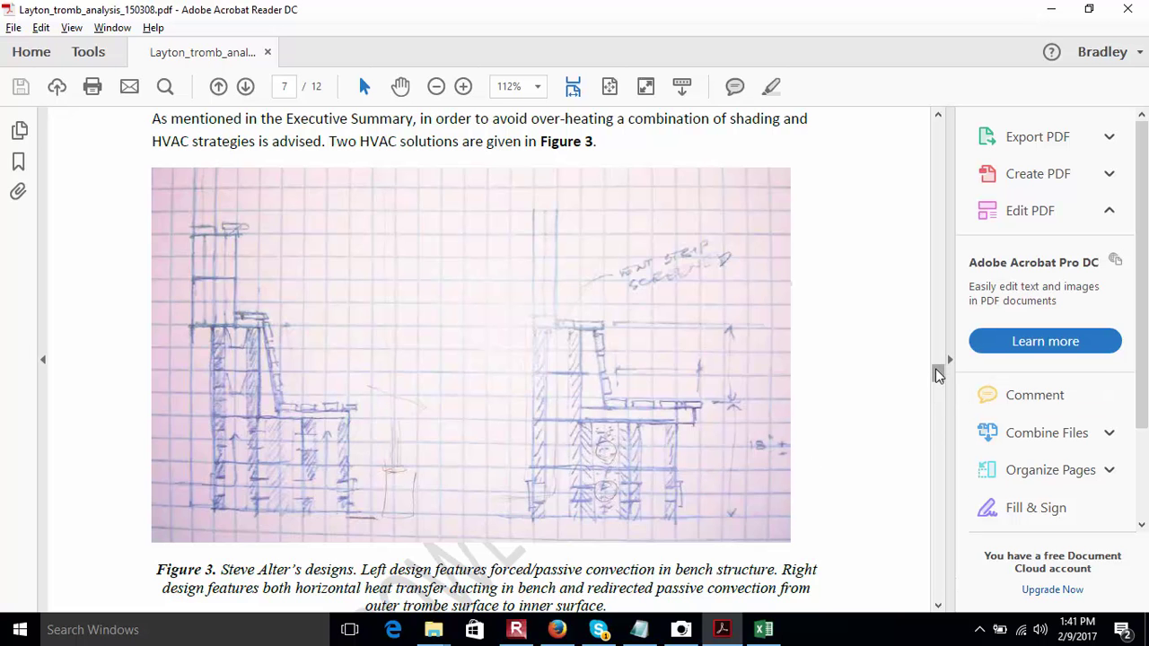
{"action": "scroll", "coordinate": [938, 376], "scroll_direction": "down", "scroll_amount": 1}
{"action": "scroll", "coordinate": [938, 375], "scroll_direction": "down", "scroll_amount": 5}
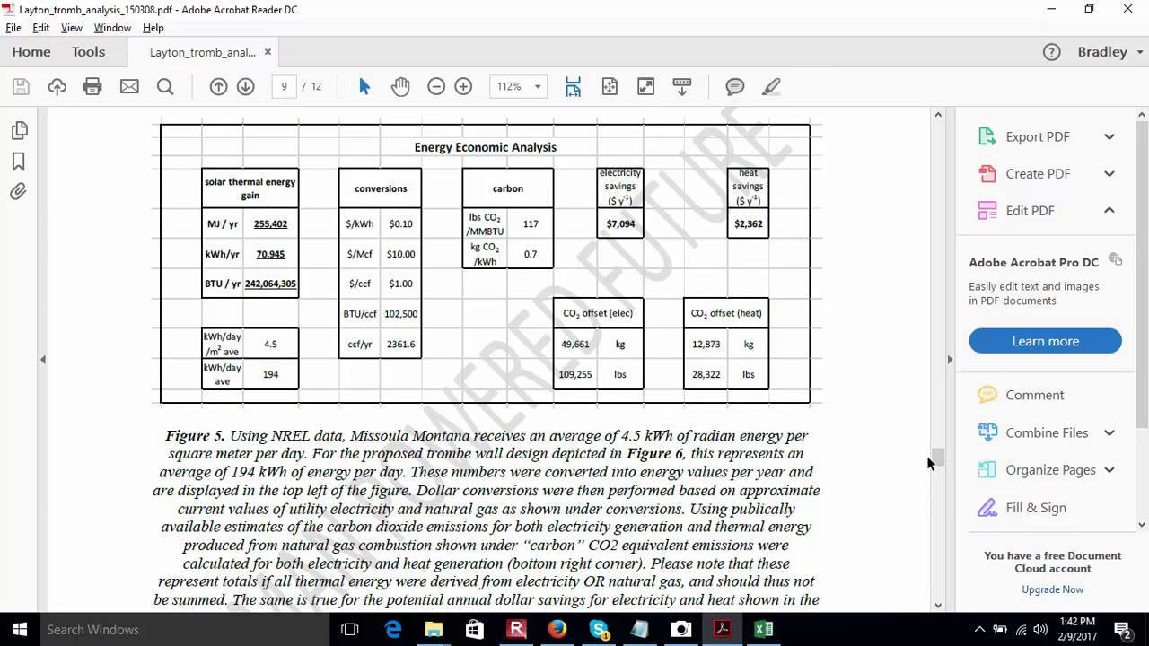
{"action": "left_click_drag", "start_coordinate": [940, 462], "coordinate": [933, 503]}
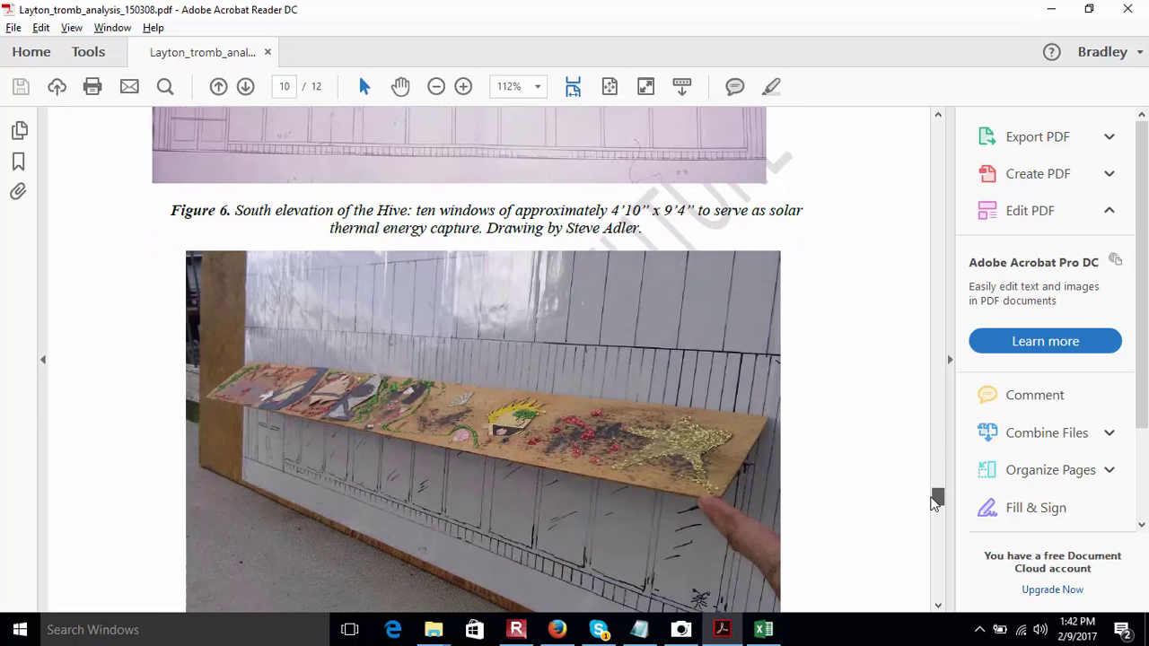
{"action": "mouse_move", "coordinate": [934, 503]}
{"action": "left_mouse_down"}
{"action": "mouse_move", "coordinate": [925, 590]}
{"action": "mouse_move", "coordinate": [921, 532]}
{"action": "left_mouse_up"}
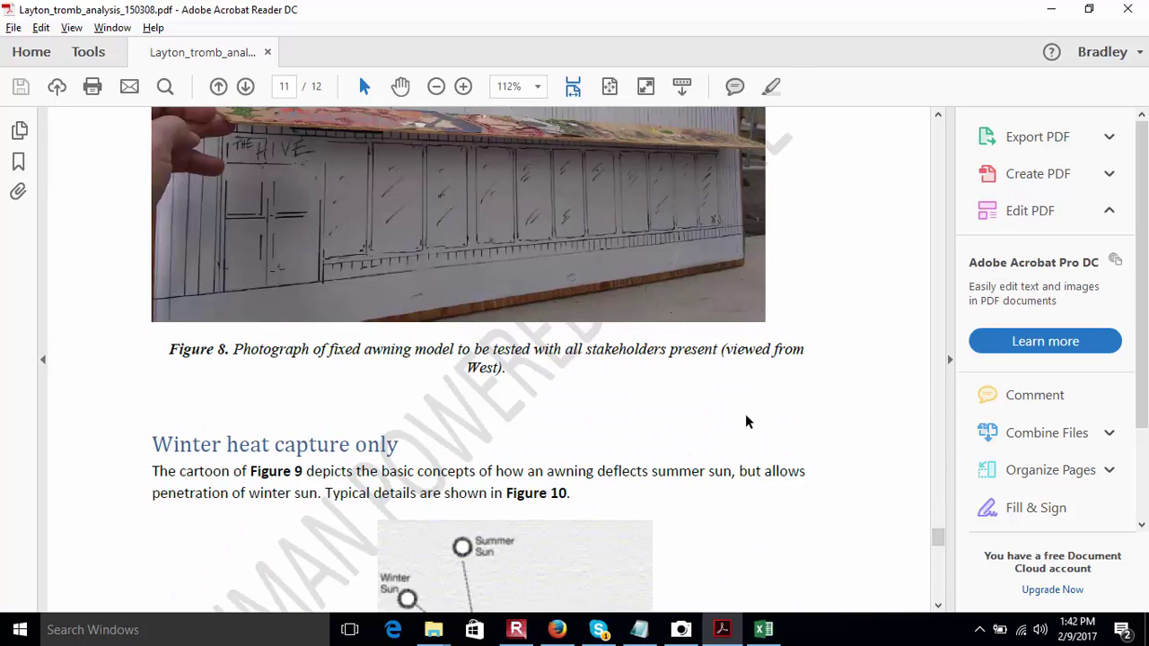